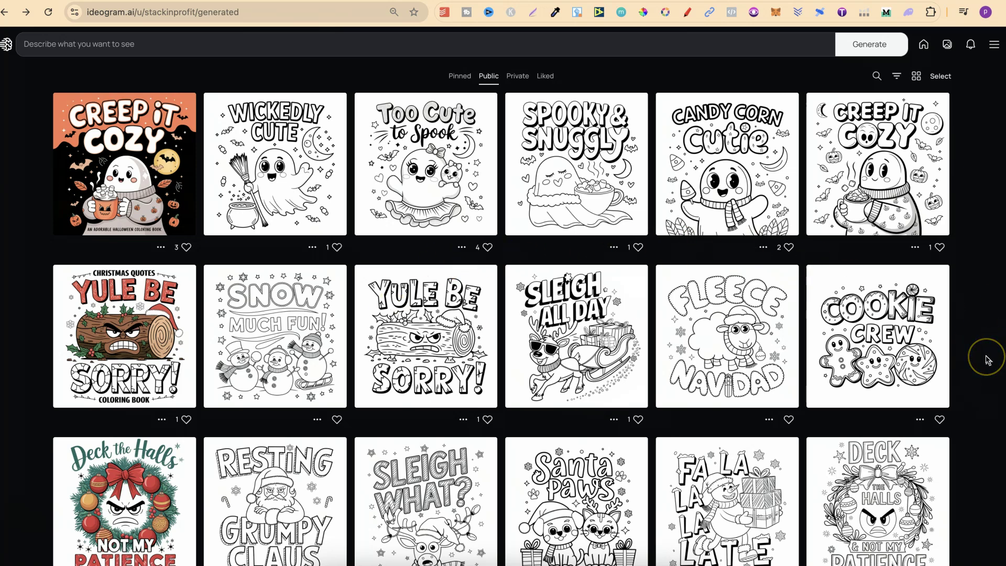
Step: Look through the Halloween and Christmas coloring page designs in the profile's public gallery
{"action": "scroll", "coordinate": [988, 346], "scroll_direction": "up", "scroll_amount": 3}
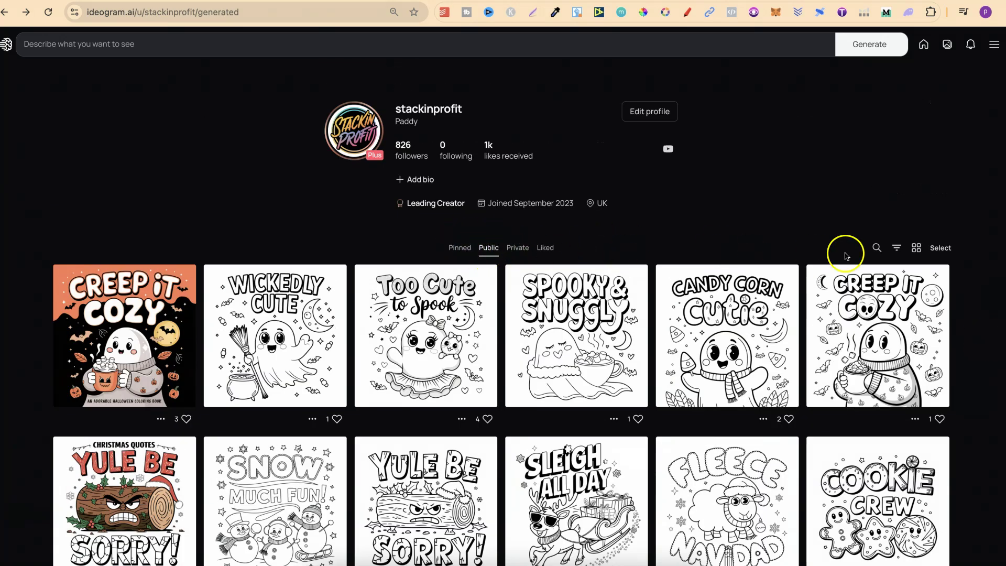
{"action": "scroll", "coordinate": [994, 449], "scroll_direction": "down", "scroll_amount": 2}
{"action": "scroll", "coordinate": [997, 451], "scroll_direction": "down", "scroll_amount": 1}
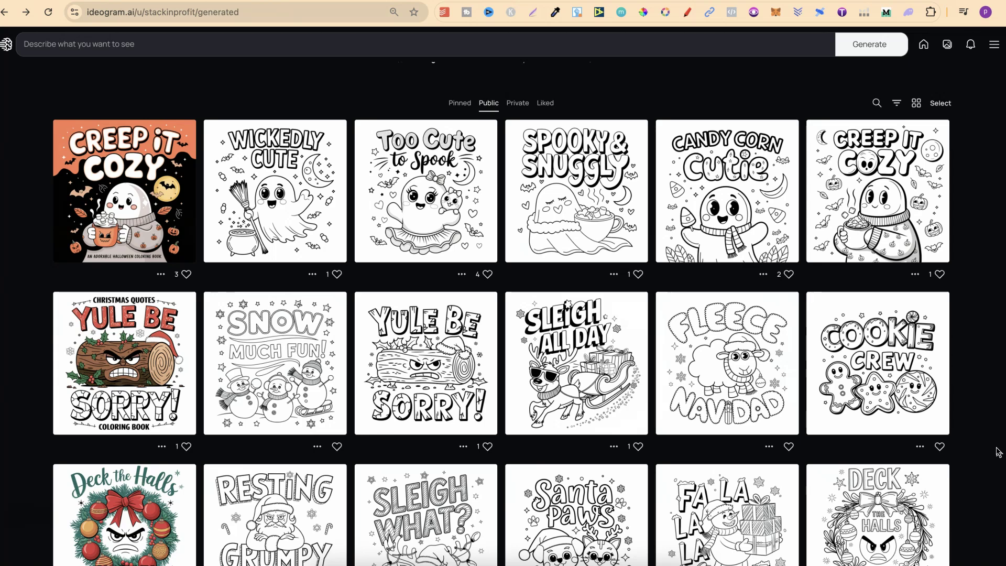
{"action": "scroll", "coordinate": [983, 331], "scroll_direction": "up", "scroll_amount": 1}
{"action": "scroll", "coordinate": [984, 331], "scroll_direction": "down", "scroll_amount": 5}
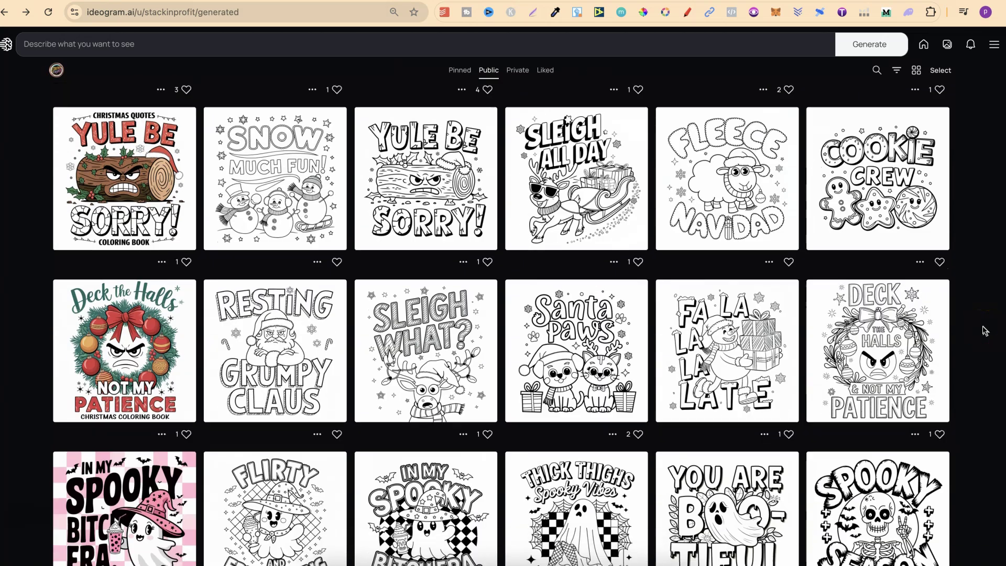
{"action": "scroll", "coordinate": [983, 331], "scroll_direction": "down", "scroll_amount": 3}
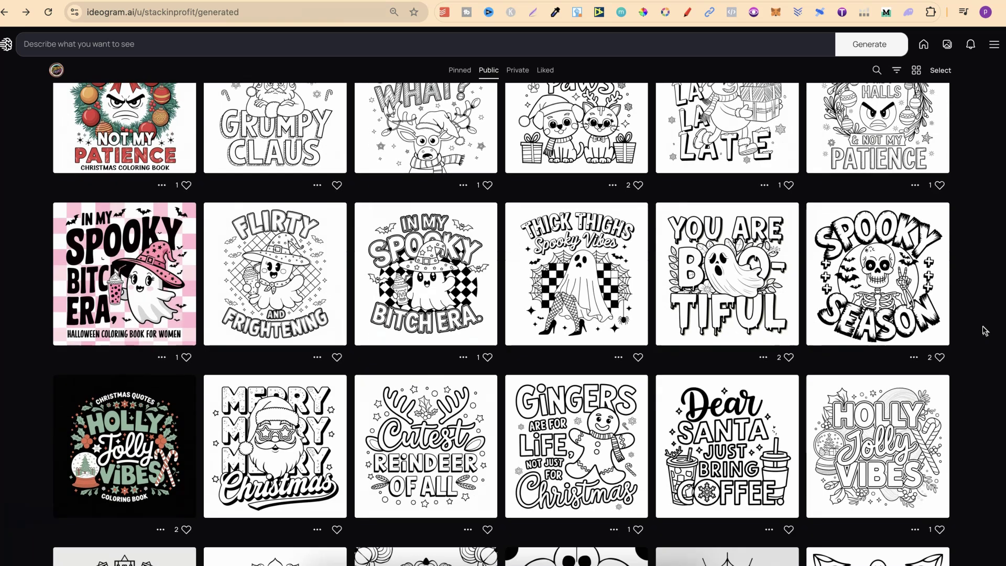
{"action": "scroll", "coordinate": [984, 331], "scroll_direction": "up", "scroll_amount": 2}
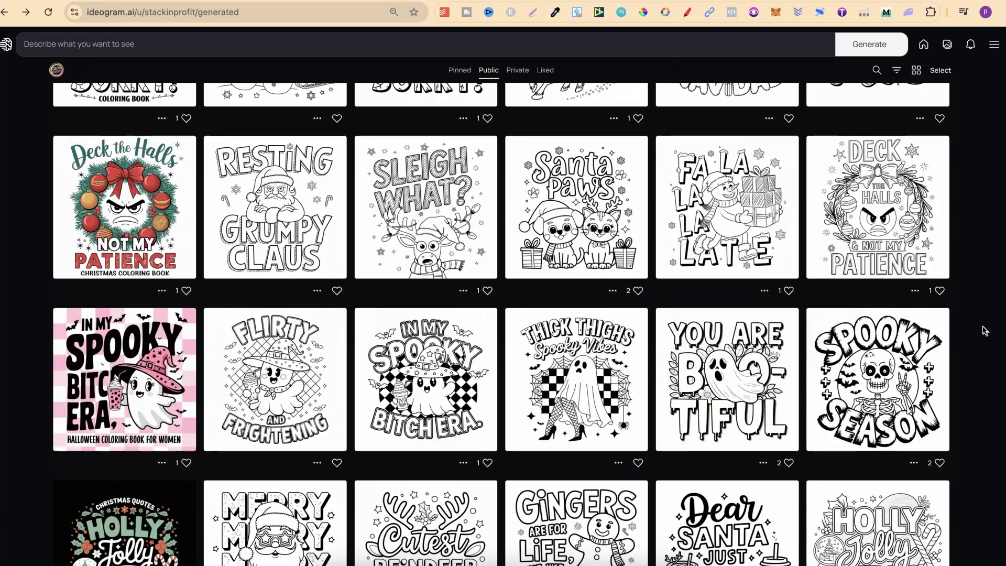
{"action": "scroll", "coordinate": [984, 331], "scroll_direction": "up", "scroll_amount": 2}
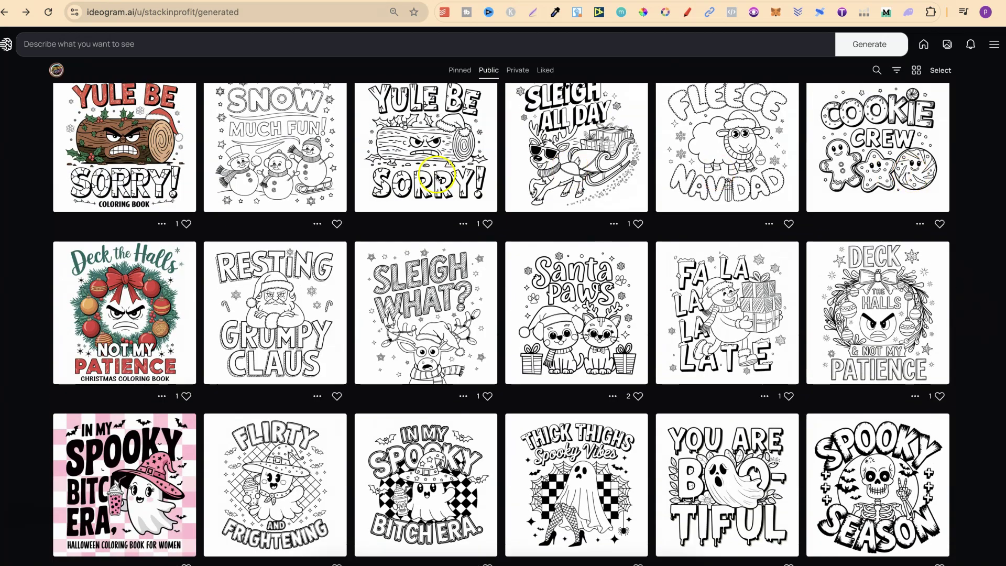
{"action": "scroll", "coordinate": [979, 339], "scroll_direction": "up", "scroll_amount": 3}
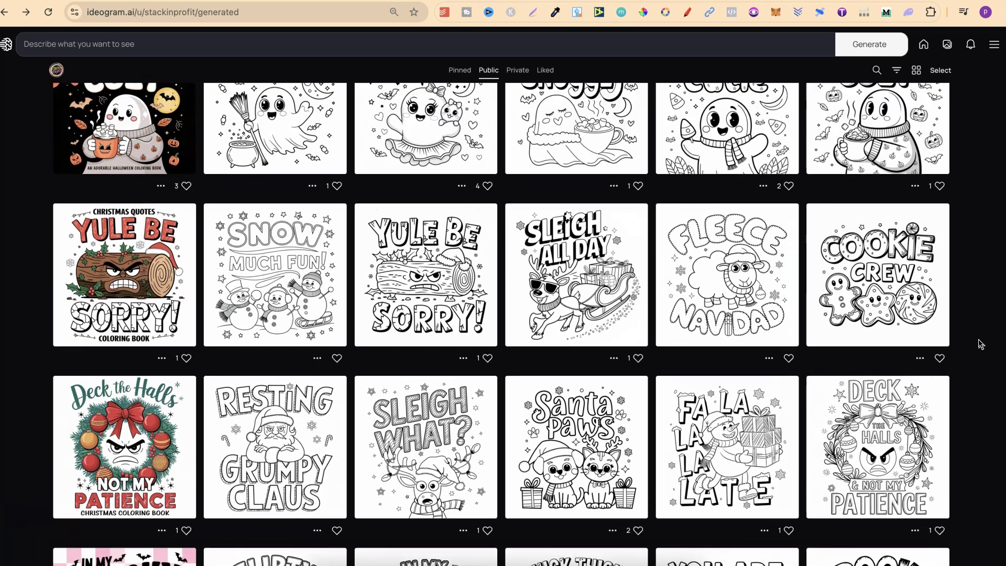
{"action": "scroll", "coordinate": [980, 344], "scroll_direction": "up", "scroll_amount": 2}
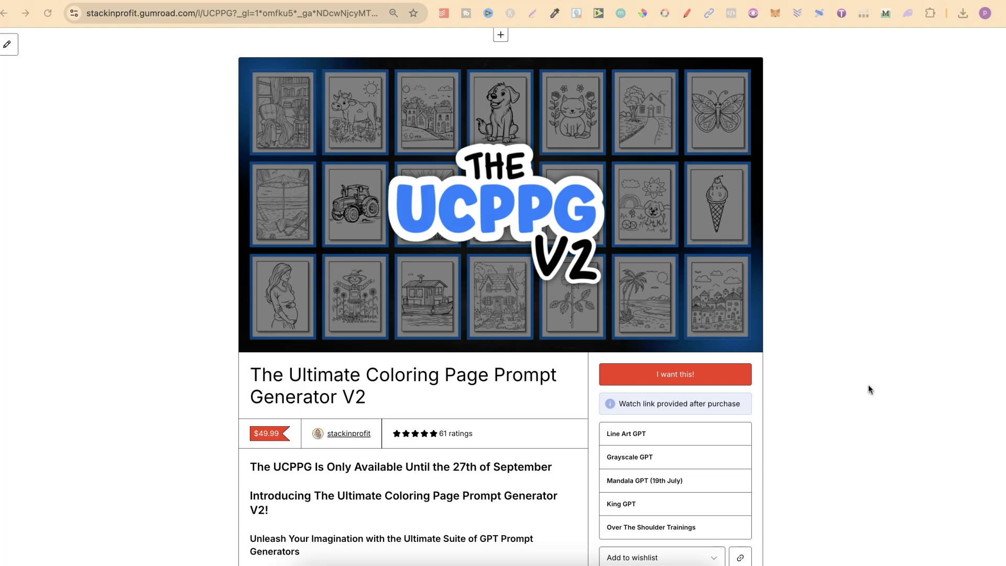
Step: Review the Ultimate Coloring Page Prompt Generator V2 product page on Gumroad, highlighting its availability date and included GPTs
{"action": "scroll", "coordinate": [869, 388], "scroll_direction": "down", "scroll_amount": 2}
{"action": "left_click", "coordinate": [451, 390]}
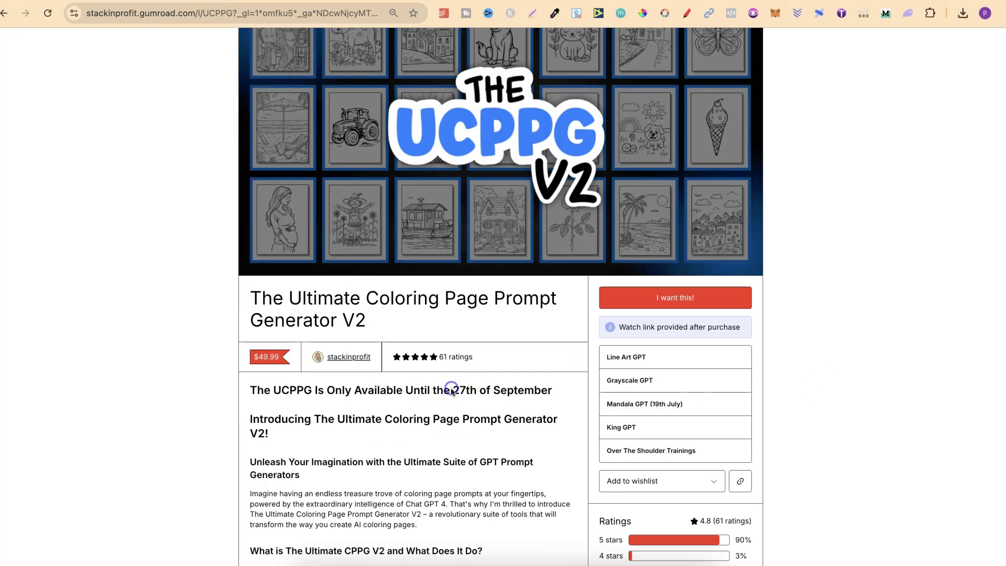
{"action": "left_click_drag", "start_coordinate": [450, 390], "coordinate": [551, 389]}
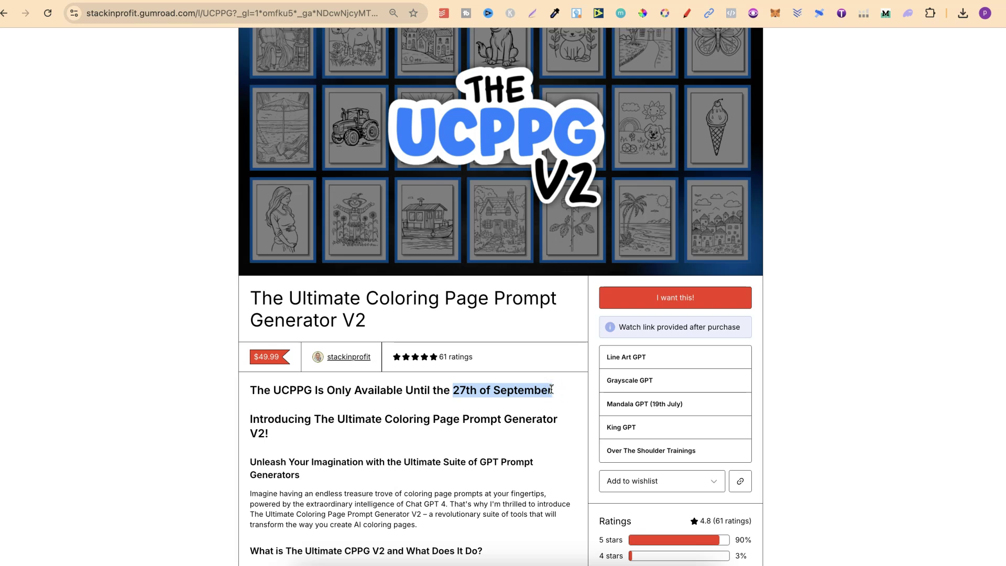
{"action": "left_click", "coordinate": [847, 386]}
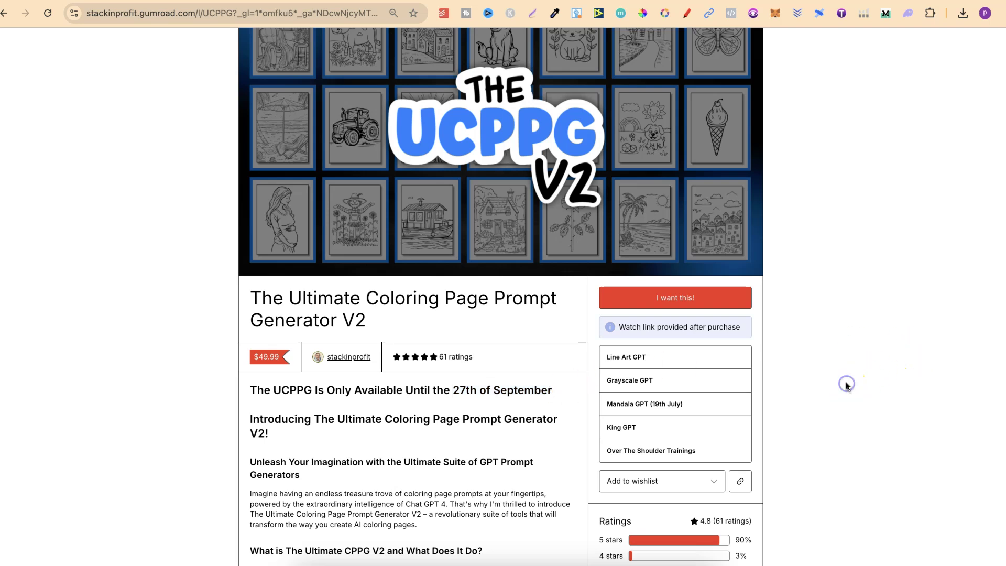
{"action": "left_click", "coordinate": [669, 374]}
{"action": "left_click_drag", "start_coordinate": [654, 362], "coordinate": [605, 382]}
{"action": "left_click", "coordinate": [681, 404]}
{"action": "left_click_drag", "start_coordinate": [681, 404], "coordinate": [592, 403]}
{"action": "right_click", "coordinate": [647, 429]}
{"action": "left_click_drag", "start_coordinate": [646, 428], "coordinate": [604, 427]}
Step: Open the "Wickedly Cute" ghost coloring page in the Ideogram gallery and download it as a PNG at 100% quality
{"action": "scroll", "coordinate": [765, 306], "scroll_direction": "up", "scroll_amount": 2}
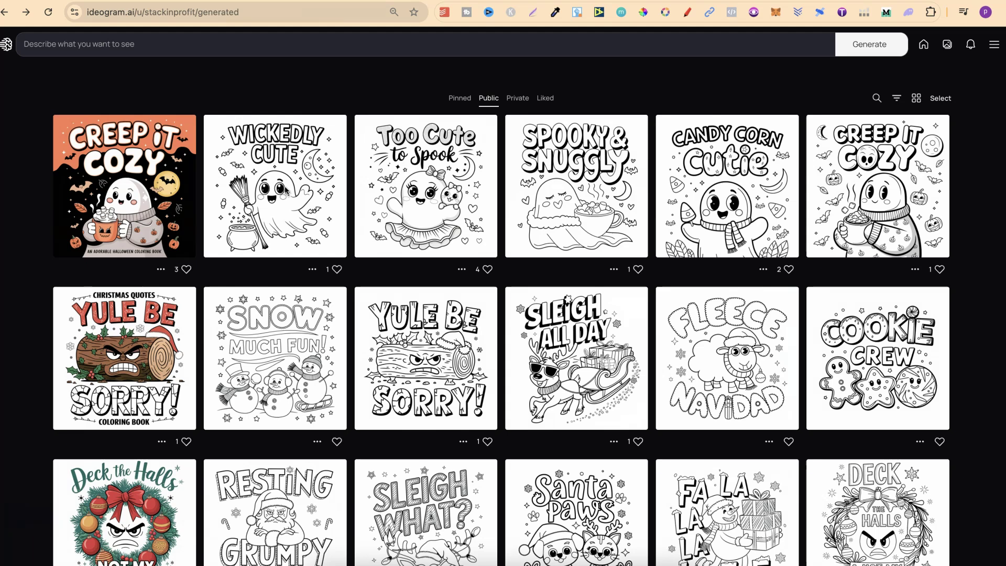
{"action": "left_click", "coordinate": [262, 197]}
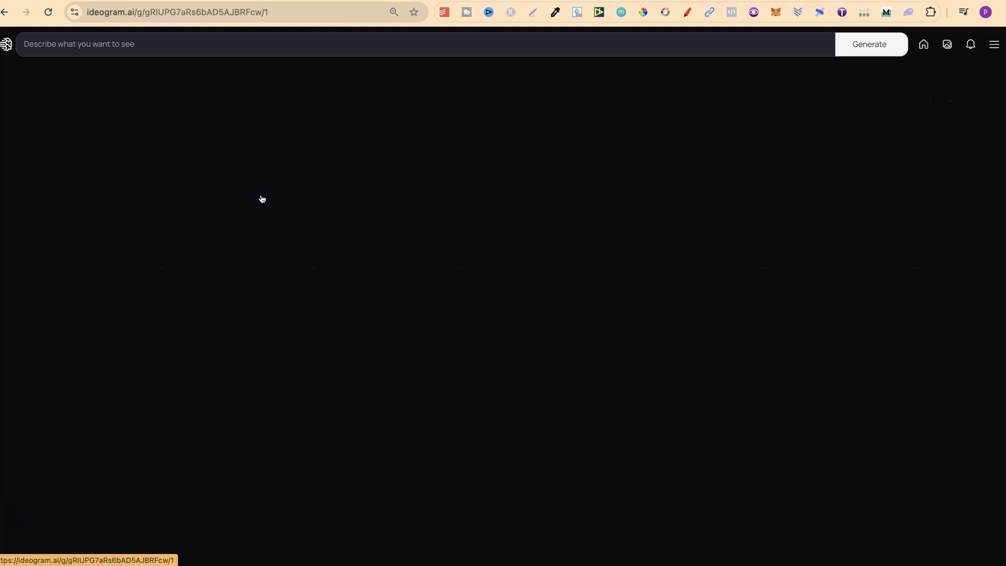
{"action": "left_click", "coordinate": [669, 327]}
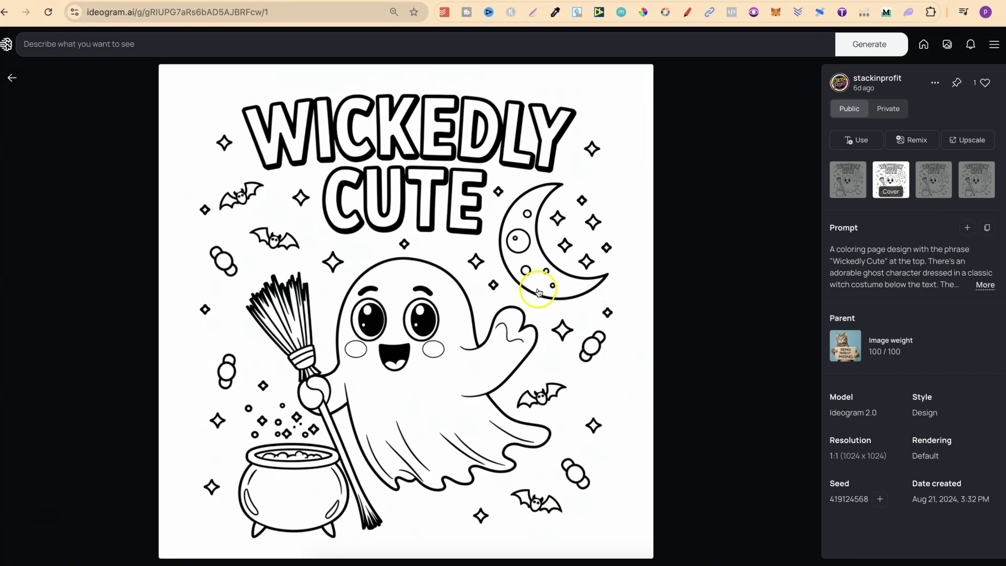
{"action": "left_click", "coordinate": [935, 82]}
{"action": "mouse_move", "coordinate": [871, 252]}
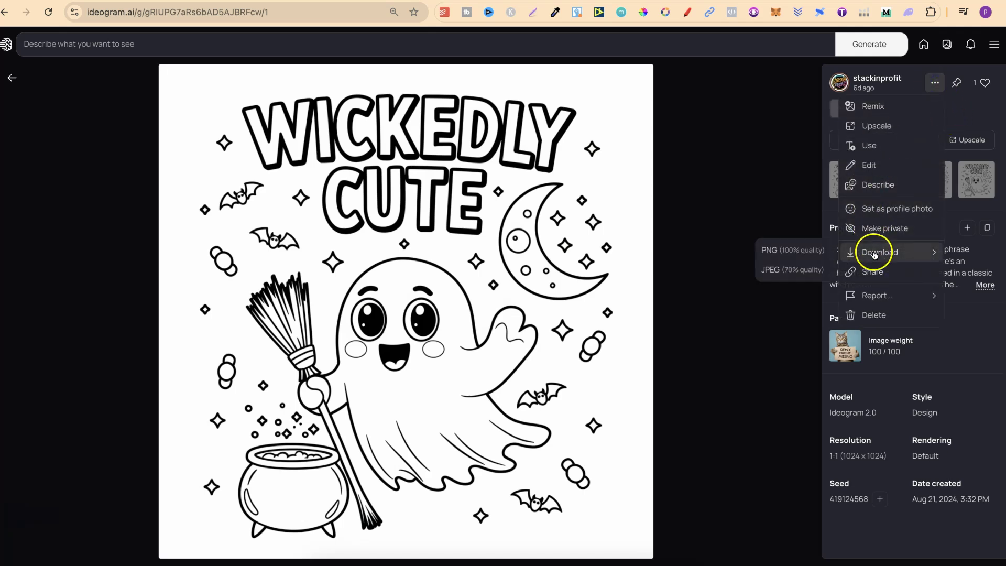
{"action": "left_click", "coordinate": [810, 250]}
Step: Switch to the Kittl book template and place the downloaded "Wickedly Cute" image on Artboard 1
{"action": "left_click", "coordinate": [852, 2]}
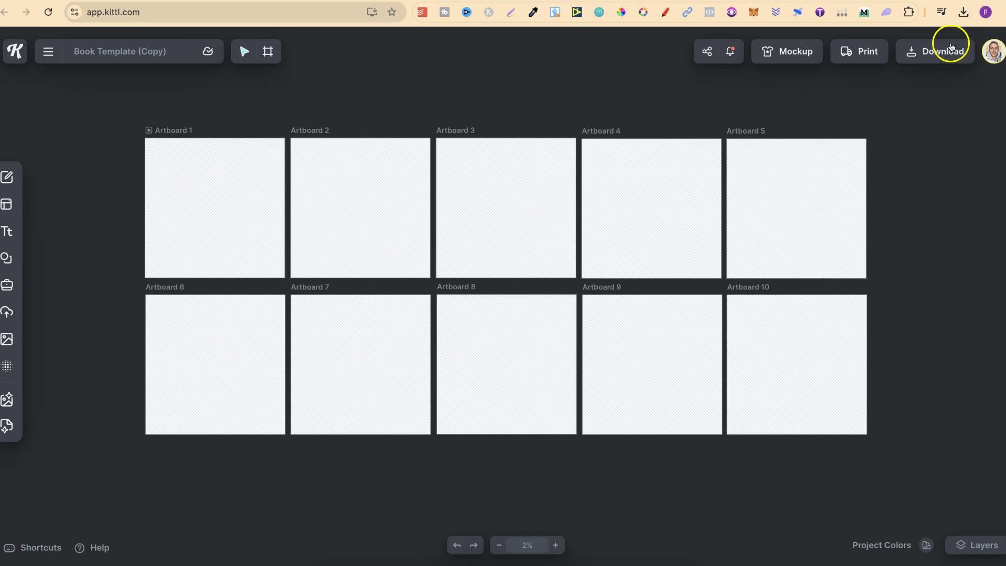
{"action": "left_click", "coordinate": [555, 545]}
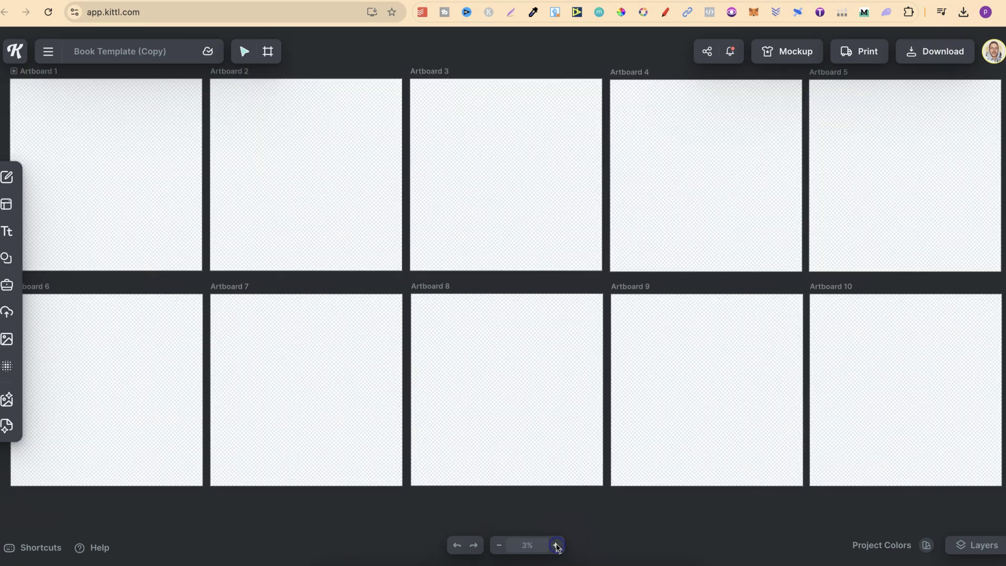
{"action": "scroll", "coordinate": [564, 324], "scroll_direction": "left", "scroll_amount": 5}
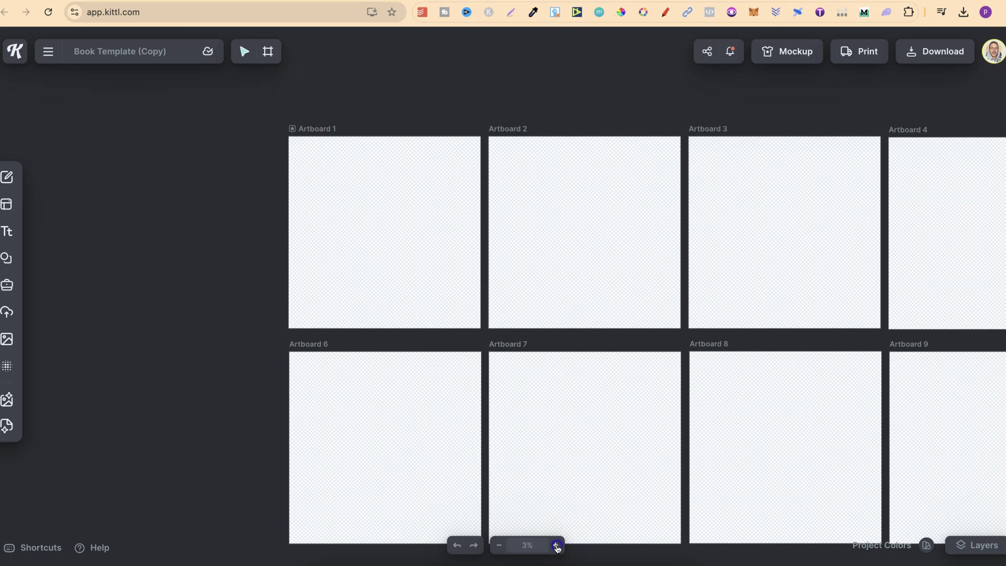
{"action": "left_click", "coordinate": [555, 545]}
{"action": "scroll", "coordinate": [611, 414], "scroll_direction": "up", "scroll_amount": 3}
{"action": "scroll", "coordinate": [611, 413], "scroll_direction": "left", "scroll_amount": 3}
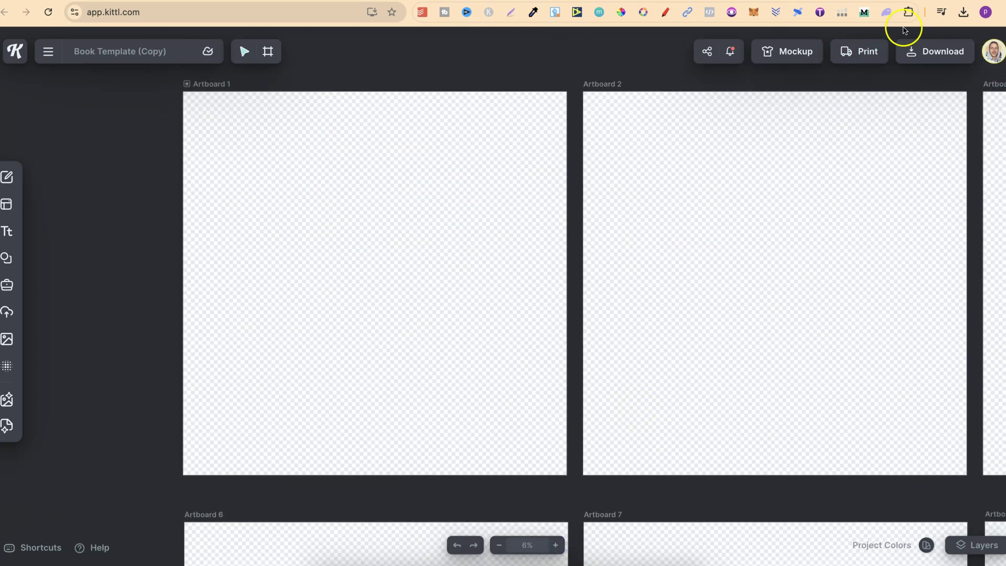
{"action": "left_click", "coordinate": [963, 12]}
{"action": "left_click_drag", "start_coordinate": [871, 69], "coordinate": [394, 229]}
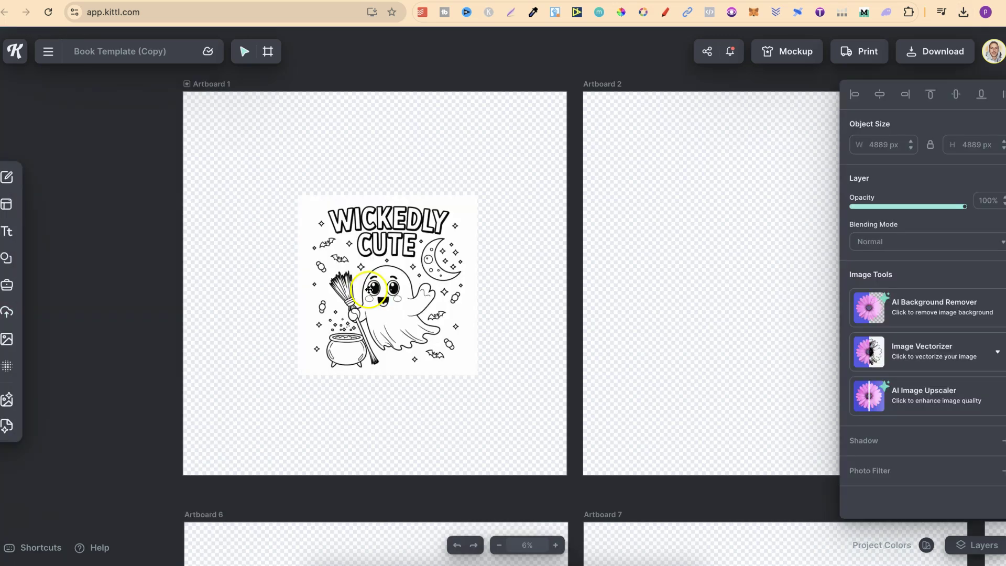
Step: Enlarge the ghost image to about 10467 px square to fill Artboard 1 and remove its background with the AI Background Remover
{"action": "left_click", "coordinate": [314, 338]}
{"action": "left_click_drag", "start_coordinate": [291, 375], "coordinate": [184, 459]}
{"action": "left_click_drag", "start_coordinate": [474, 196], "coordinate": [576, 80]}
{"action": "left_click_drag", "start_coordinate": [507, 138], "coordinate": [406, 217]}
{"action": "left_click", "coordinate": [884, 145]}
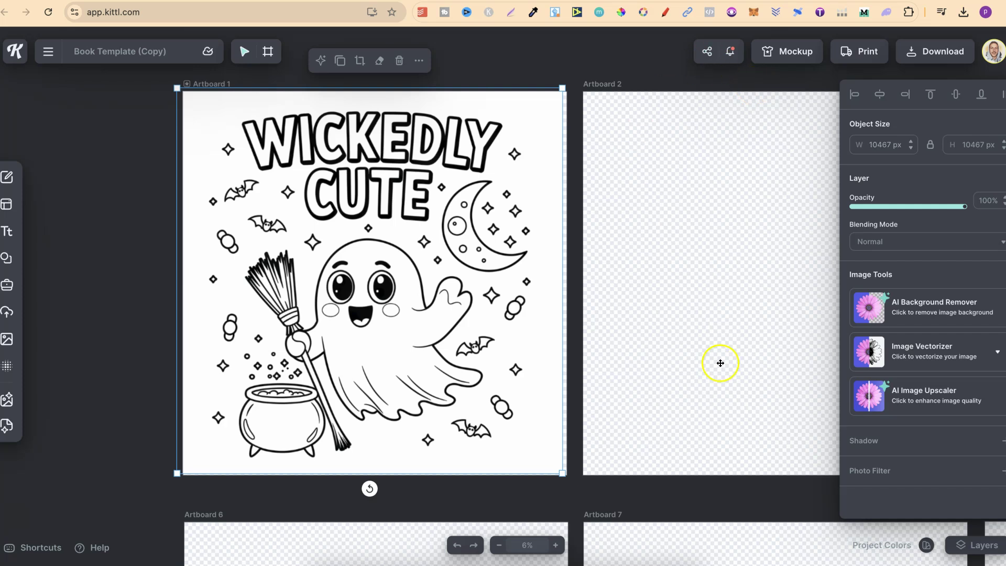
{"action": "left_click_drag", "start_coordinate": [452, 304], "coordinate": [457, 308]}
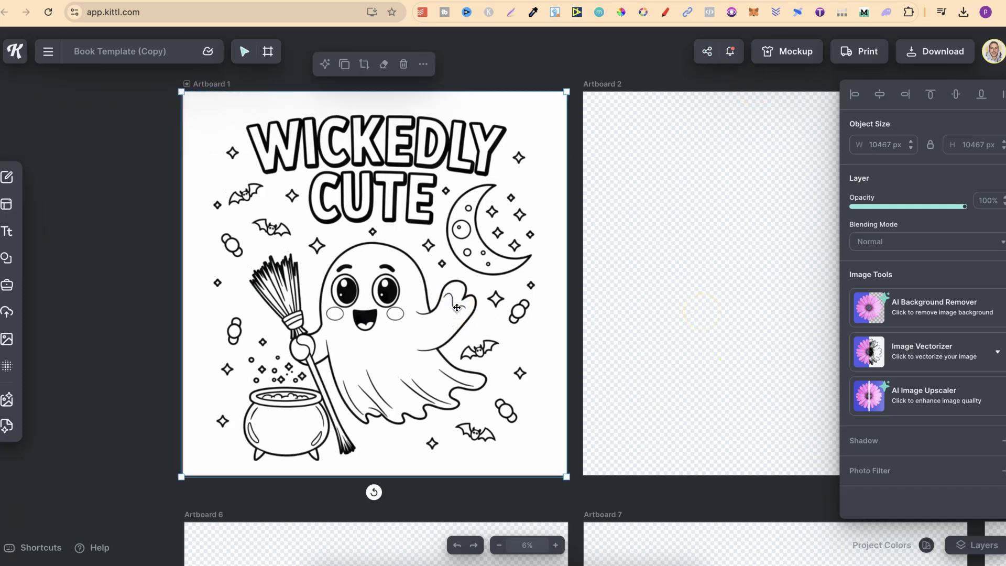
{"action": "left_click", "coordinate": [922, 308]}
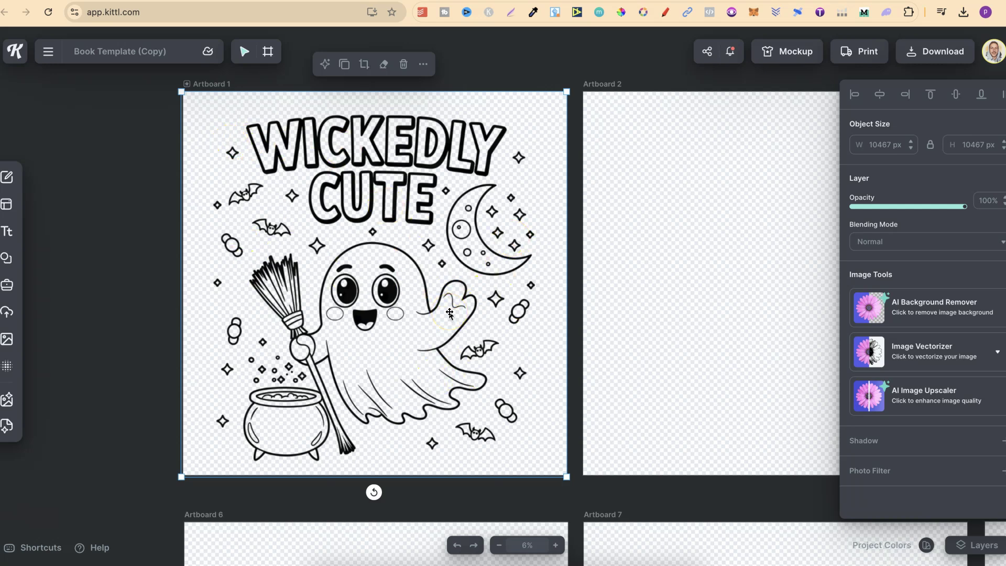
Step: Erase the small diamond beside the broom at the left edge of the ghost image using an eraser size of 25
{"action": "right_click", "coordinate": [416, 280]}
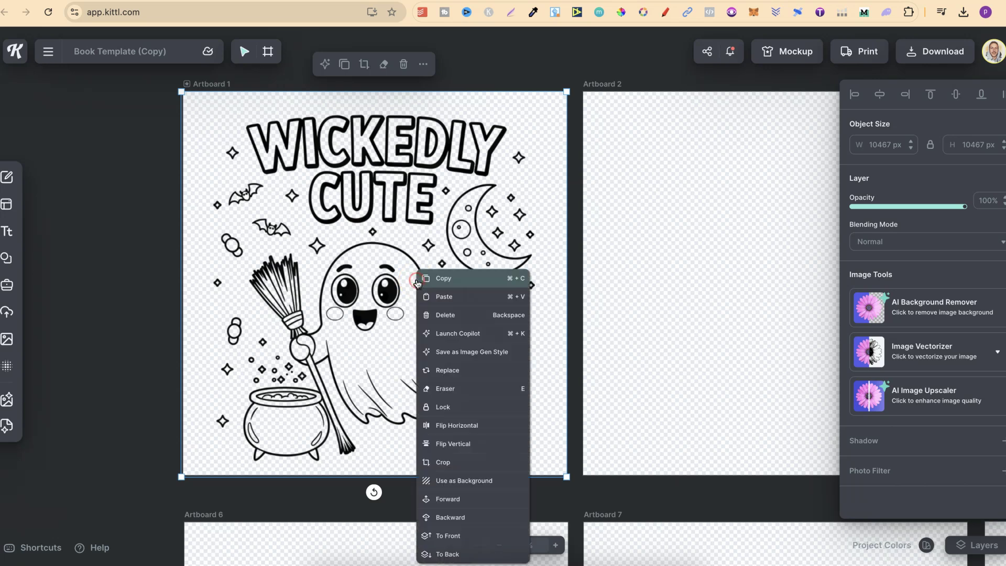
{"action": "left_click", "coordinate": [459, 393]}
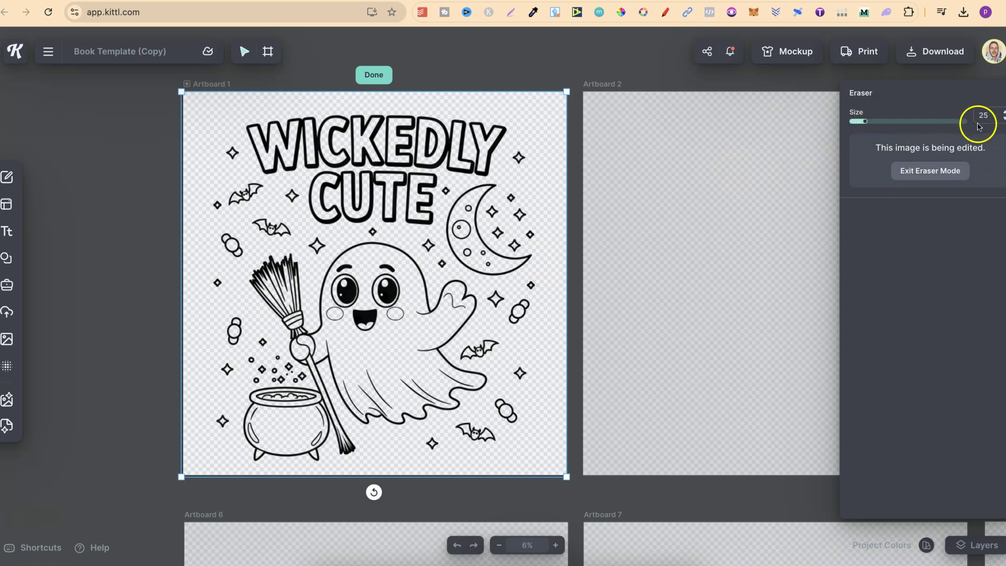
{"action": "left_click", "coordinate": [555, 545]}
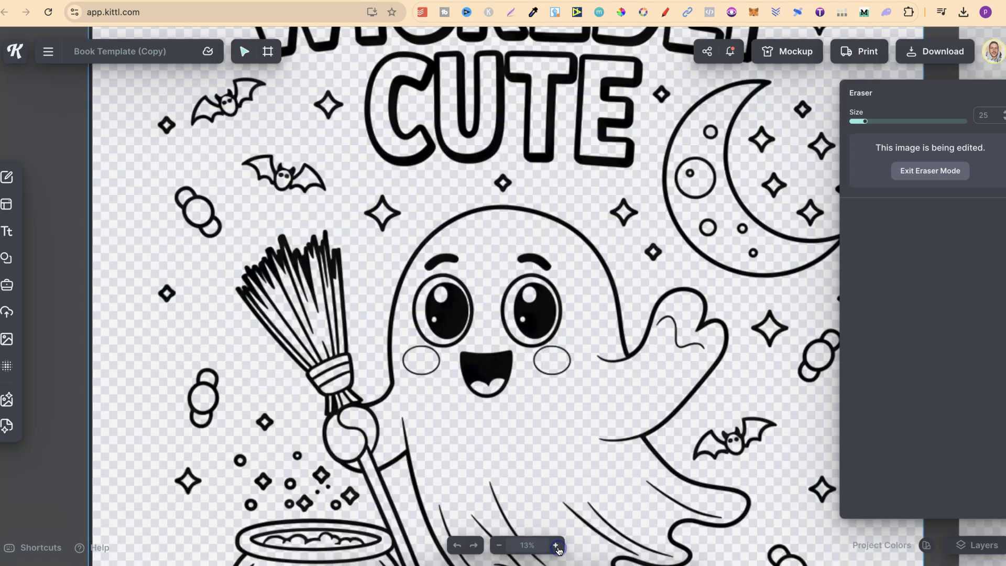
{"action": "scroll", "coordinate": [677, 276], "scroll_direction": "right", "scroll_amount": 5}
{"action": "scroll", "coordinate": [678, 277], "scroll_direction": "up", "scroll_amount": 3}
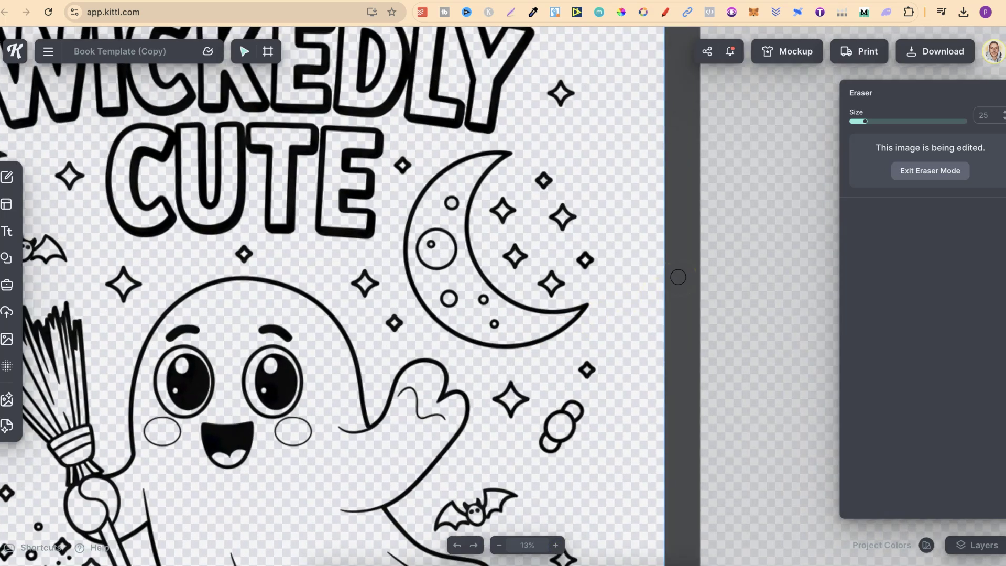
{"action": "scroll", "coordinate": [678, 277], "scroll_direction": "left", "scroll_amount": 3}
{"action": "scroll", "coordinate": [678, 277], "scroll_direction": "up", "scroll_amount": 2}
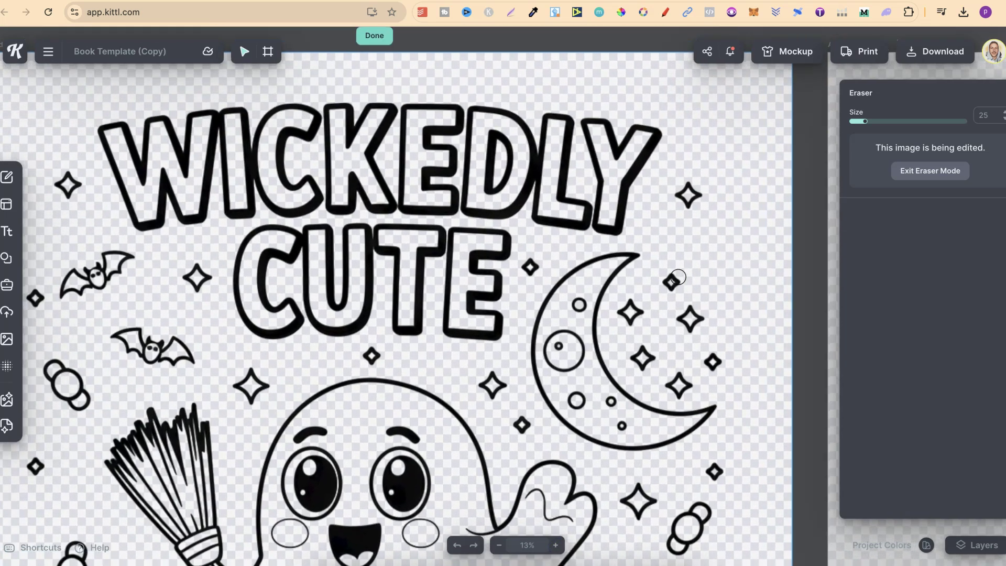
{"action": "scroll", "coordinate": [678, 276], "scroll_direction": "down", "scroll_amount": 3}
{"action": "scroll", "coordinate": [678, 276], "scroll_direction": "left", "scroll_amount": 4}
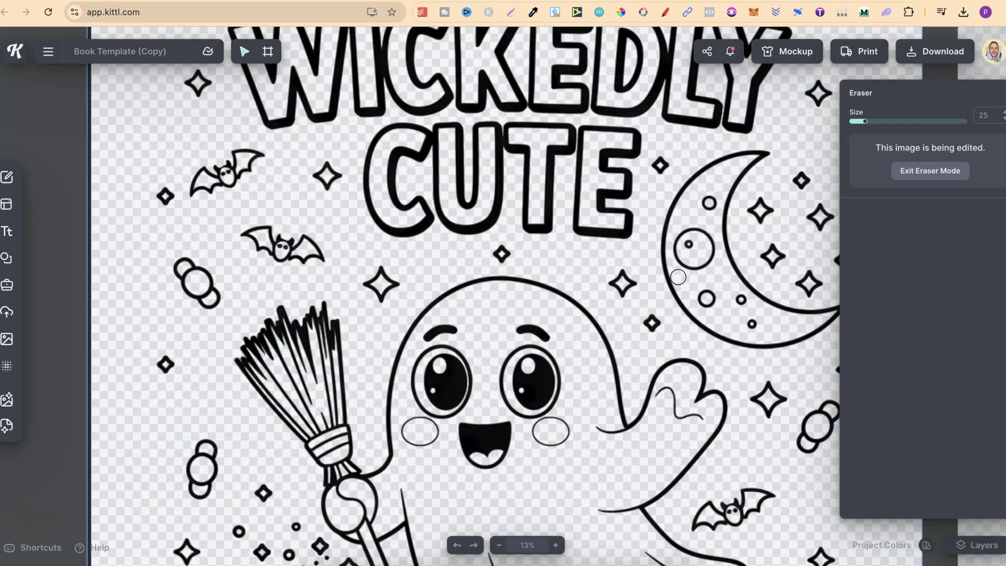
{"action": "left_click", "coordinate": [165, 361]}
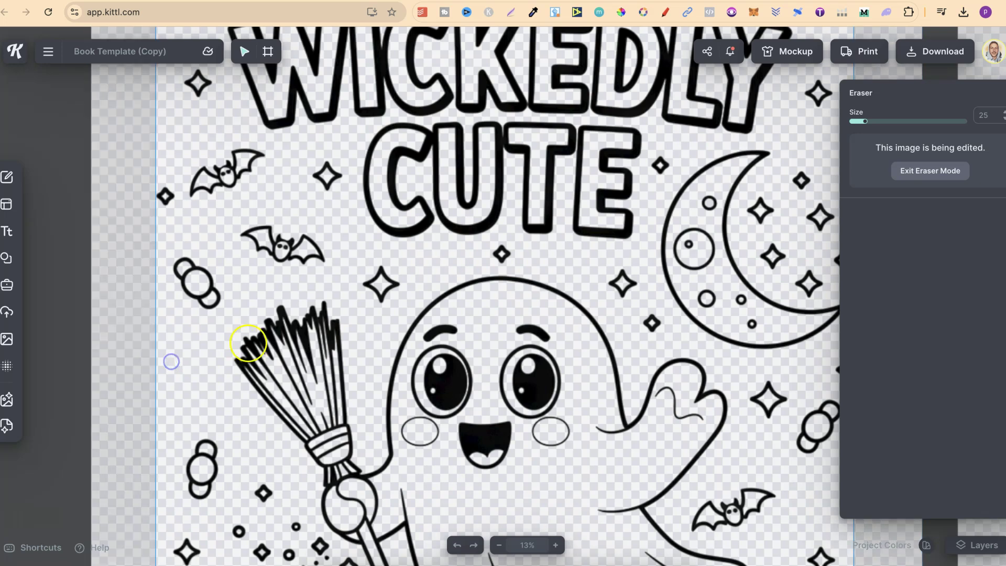
Step: Erase the small diamond above the candy at the right edge of the ghost image and exit eraser mode
{"action": "scroll", "coordinate": [576, 351], "scroll_direction": "right", "scroll_amount": 5}
{"action": "scroll", "coordinate": [577, 351], "scroll_direction": "down", "scroll_amount": 2}
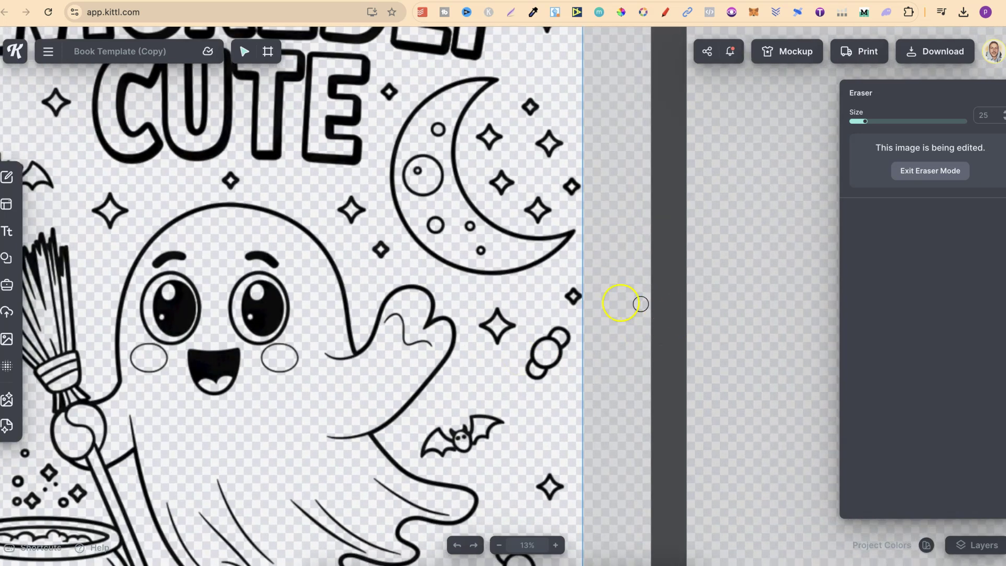
{"action": "left_click", "coordinate": [579, 301]}
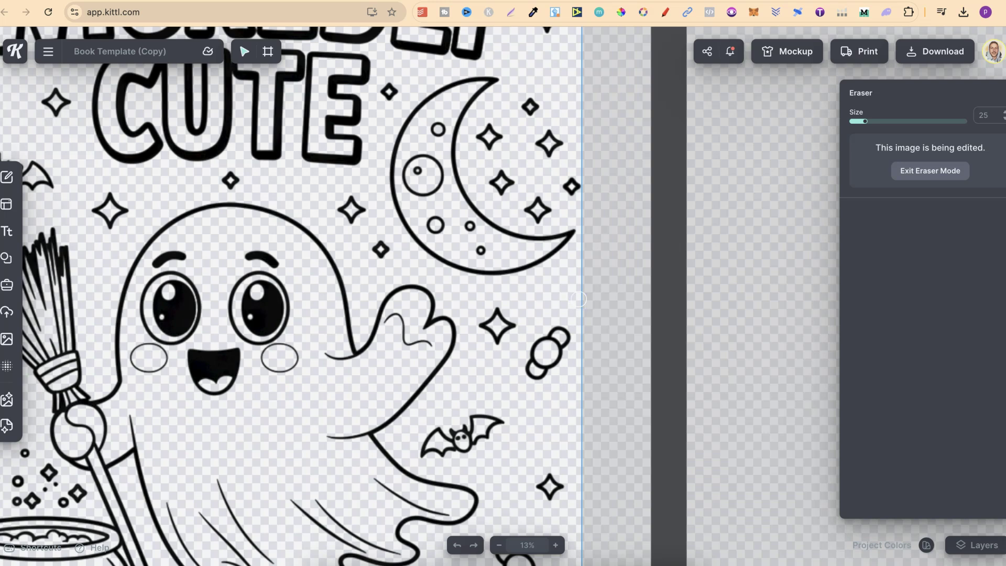
{"action": "left_click", "coordinate": [903, 174]}
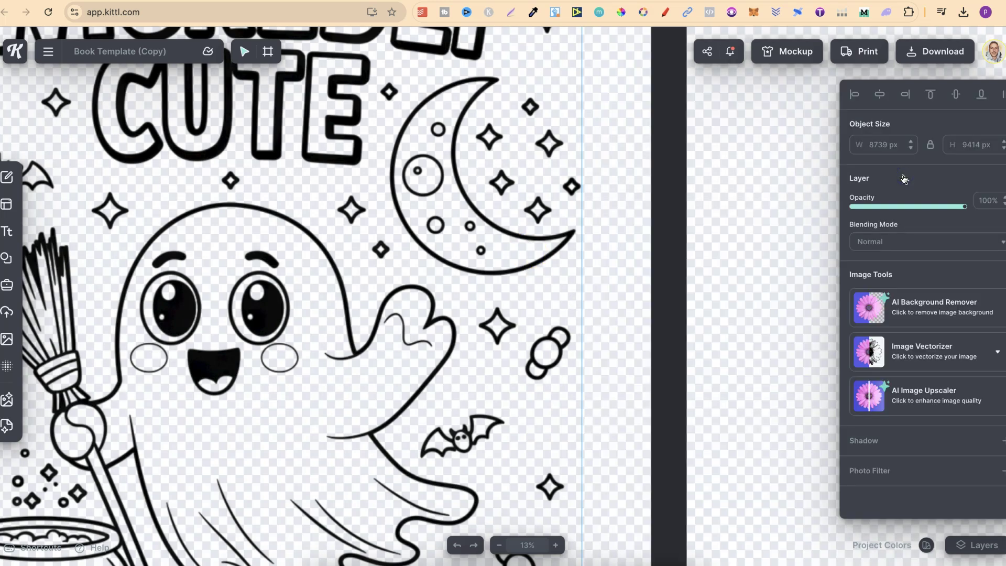
Step: Vectorize the "Wickedly Cute" ghost image on Artboard 1 with the Image Vectorizer using 1 color
{"action": "left_click", "coordinate": [498, 545]}
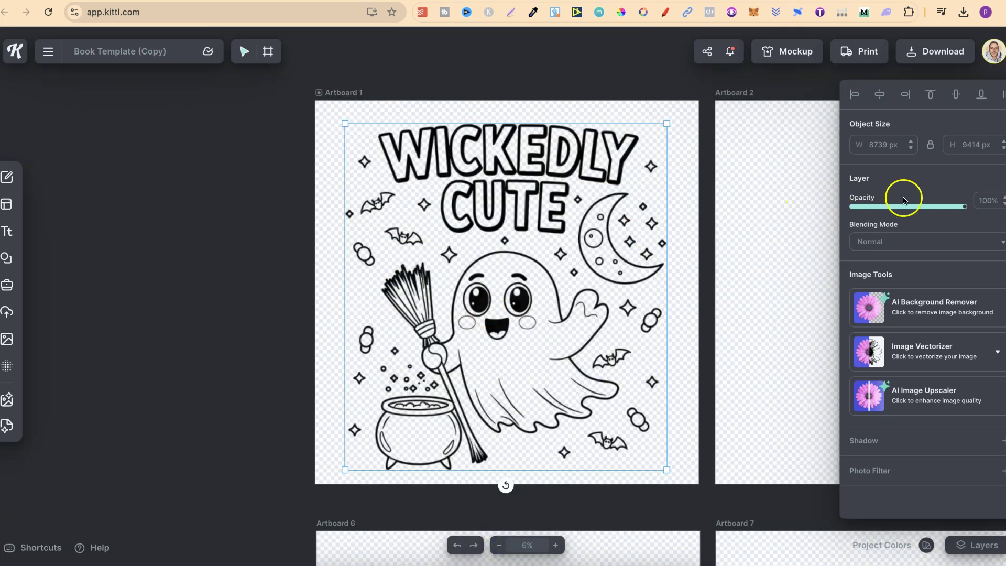
{"action": "left_click", "coordinate": [905, 356]}
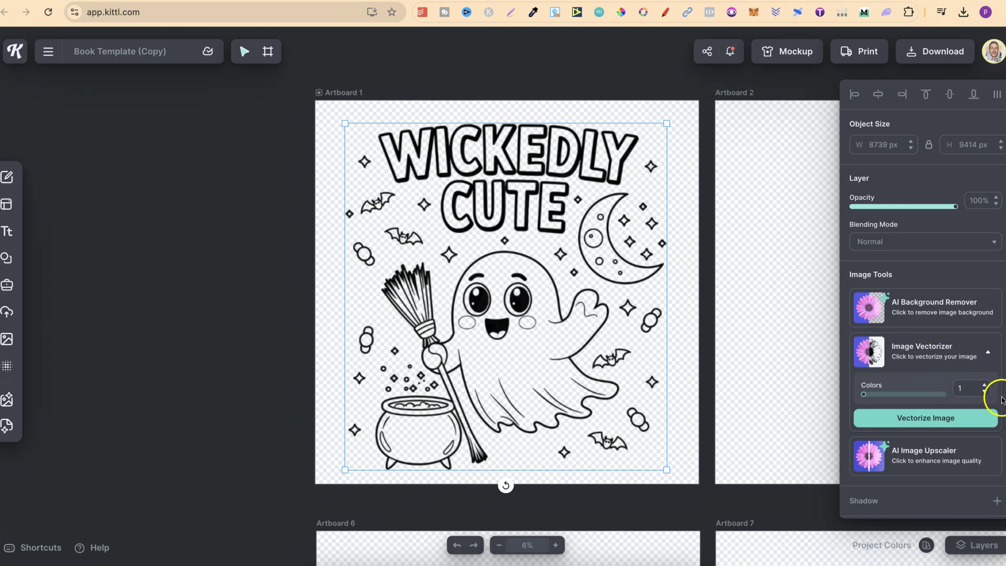
{"action": "left_click", "coordinate": [940, 419]}
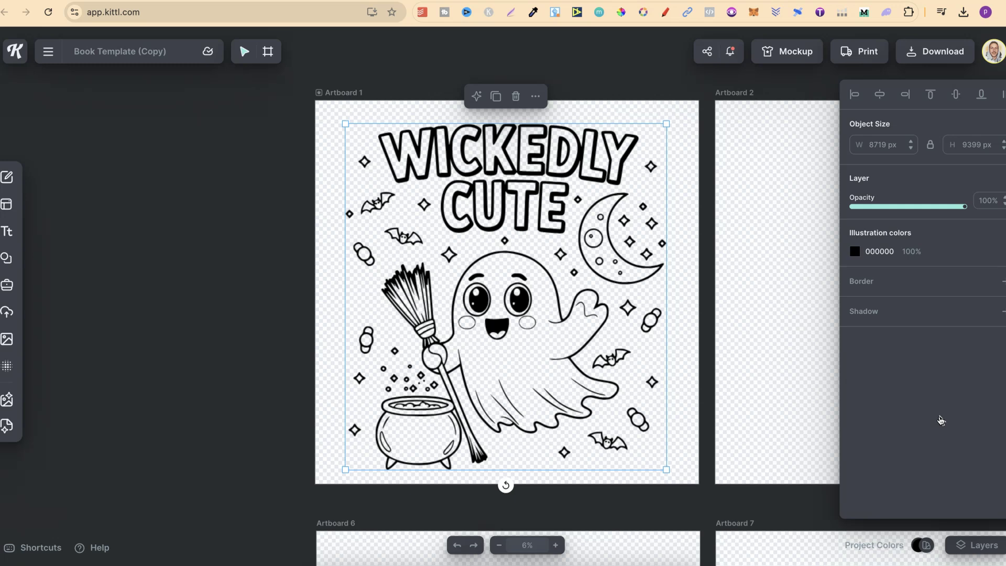
Step: Switch to Ideogram and download the "Too Cute to Spook" coloring page from the generated images
{"action": "scroll", "coordinate": [645, 313], "scroll_direction": "right", "scroll_amount": 5}
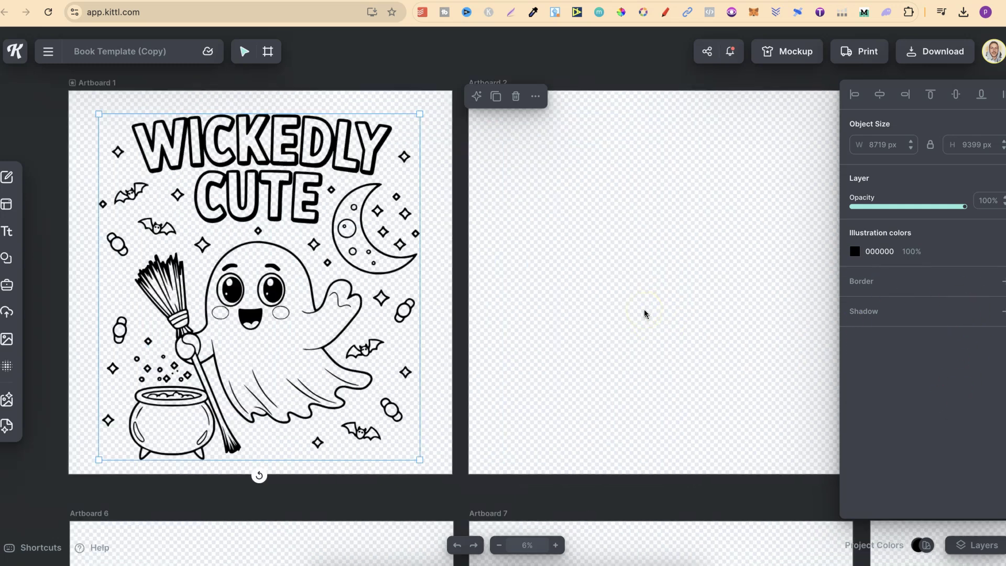
{"action": "scroll", "coordinate": [644, 313], "scroll_direction": "right", "scroll_amount": 5}
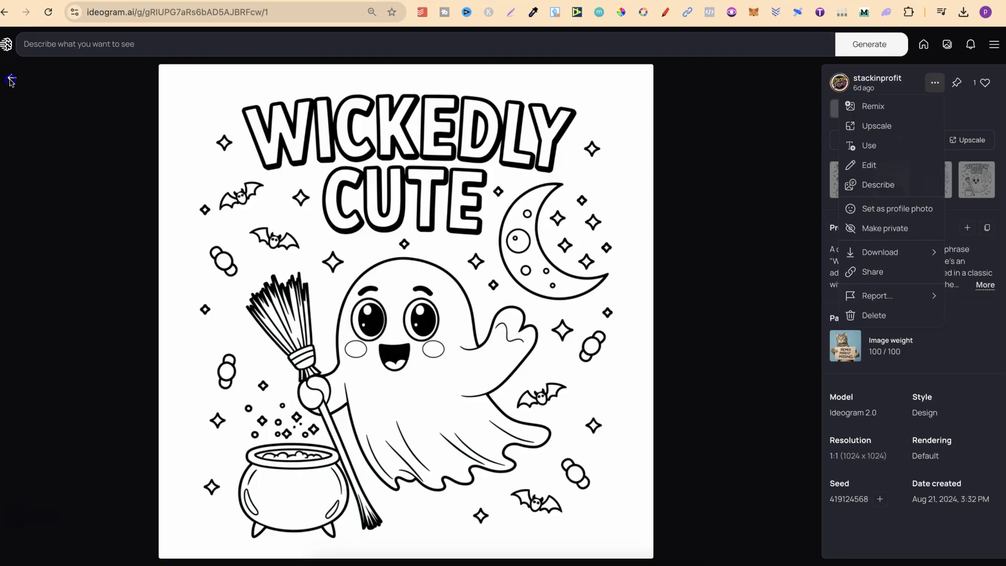
{"action": "left_click", "coordinate": [11, 81]}
{"action": "left_click", "coordinate": [10, 81]}
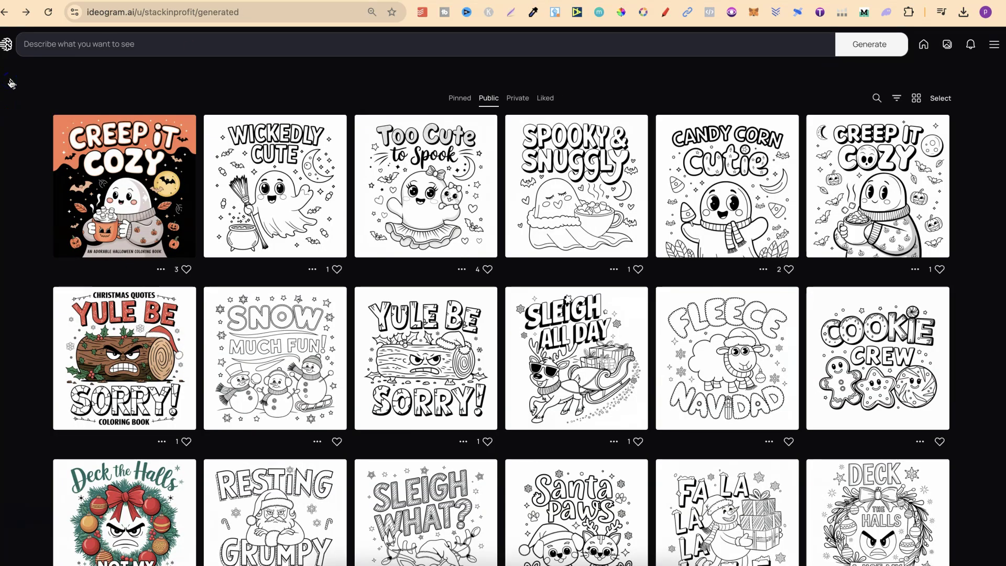
{"action": "left_click", "coordinate": [387, 167]}
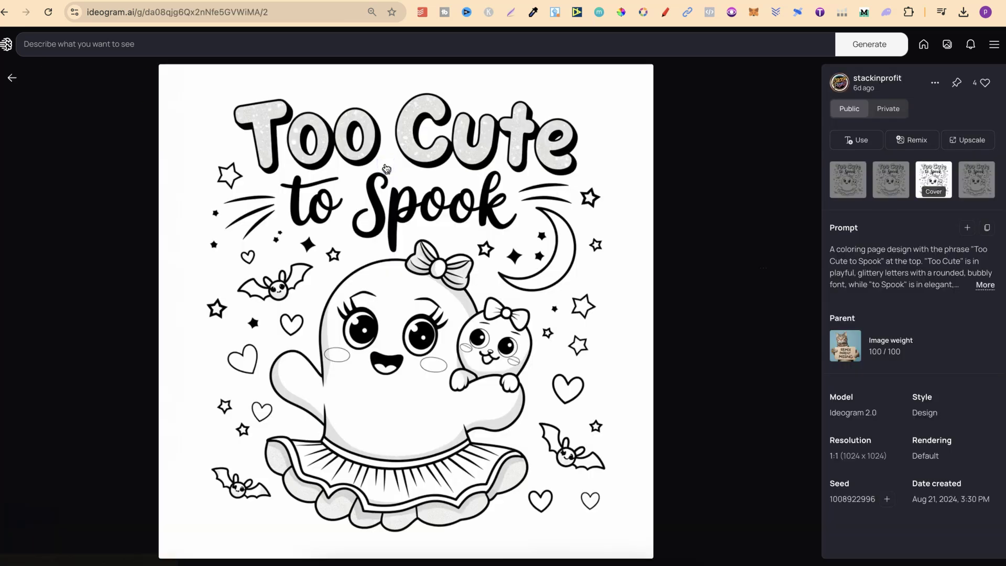
{"action": "left_click", "coordinate": [934, 83]}
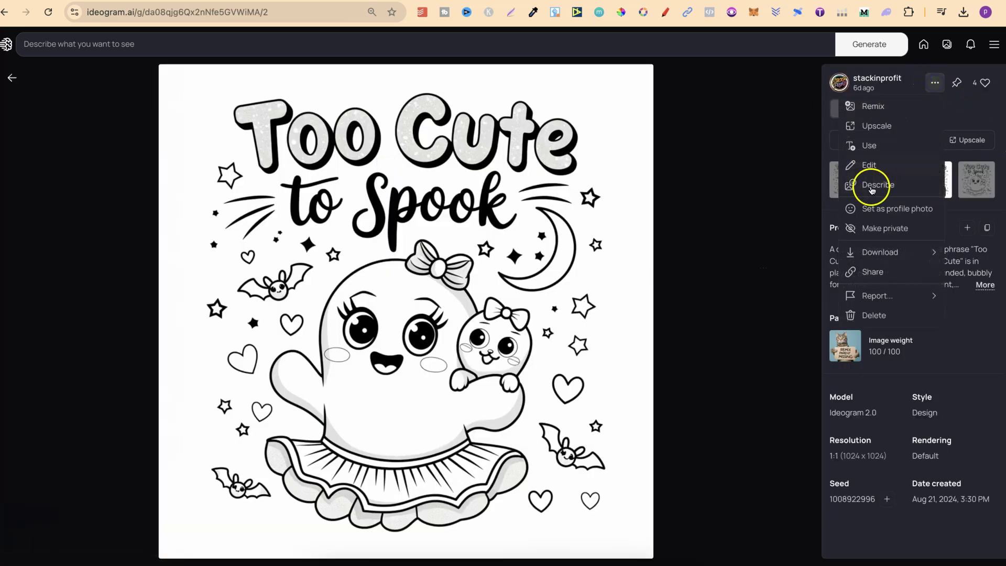
{"action": "mouse_move", "coordinate": [869, 251]}
{"action": "left_click", "coordinate": [795, 252]}
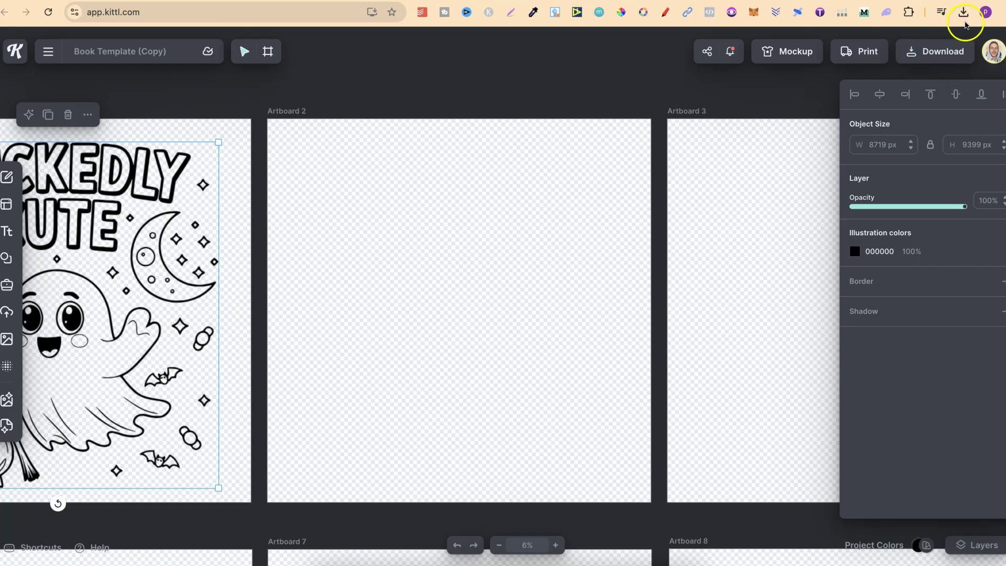
Step: Switch to the Kittl template, place the downloaded image on Artboard 2 at about 10842 px square, and remove its background
{"action": "left_click", "coordinate": [964, 18]}
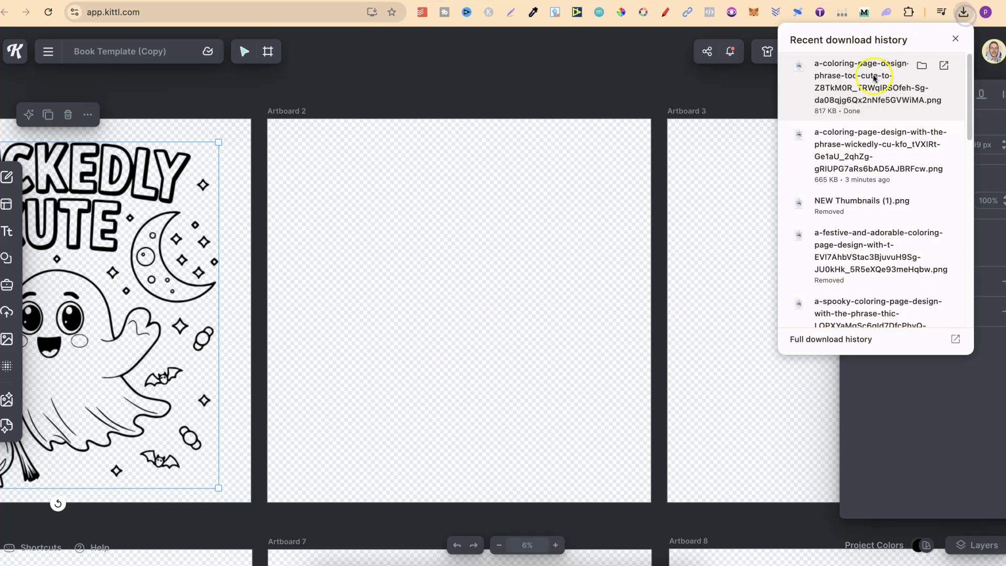
{"action": "left_click_drag", "start_coordinate": [445, 304], "coordinate": [445, 309]}
{"action": "left_click_drag", "start_coordinate": [378, 388], "coordinate": [268, 509]}
{"action": "left_click_drag", "start_coordinate": [564, 213], "coordinate": [660, 103]}
{"action": "left_click_drag", "start_coordinate": [497, 291], "coordinate": [485, 291]}
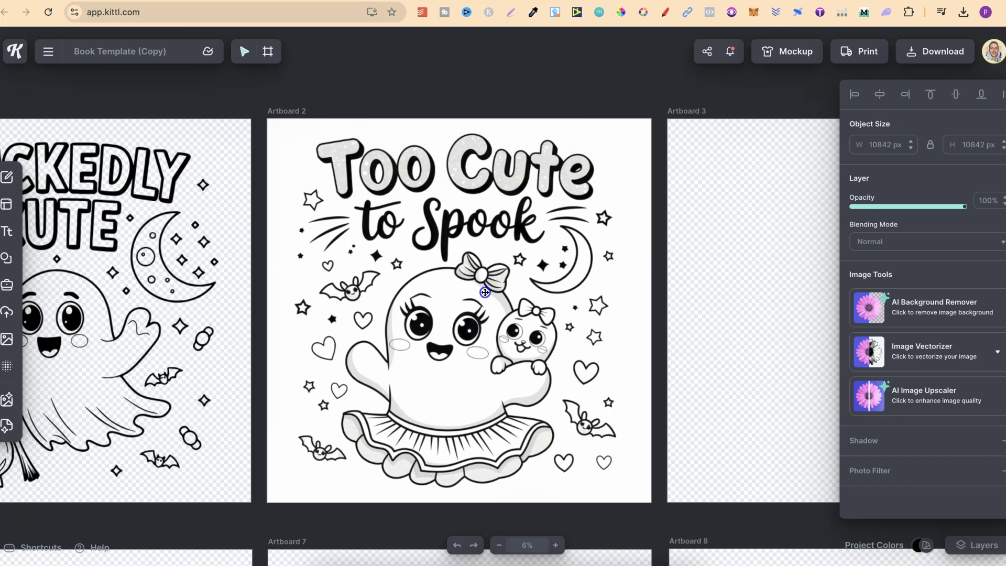
{"action": "left_click", "coordinate": [930, 307]}
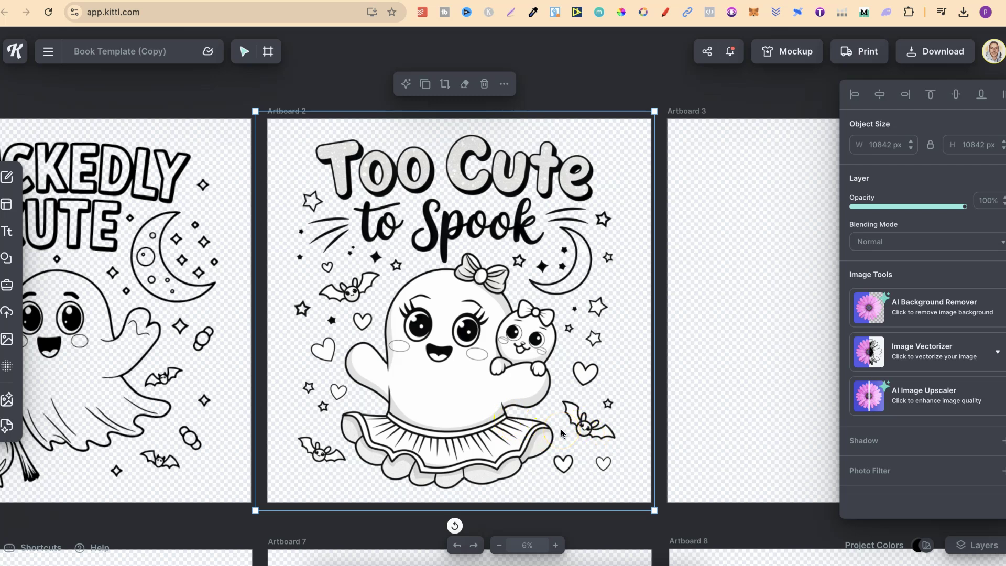
Step: Erase the eyes and mouth of the bat at the upper left of the "Too Cute to Spook" image with the eraser
{"action": "right_click", "coordinate": [479, 339]}
{"action": "left_click", "coordinate": [528, 389]}
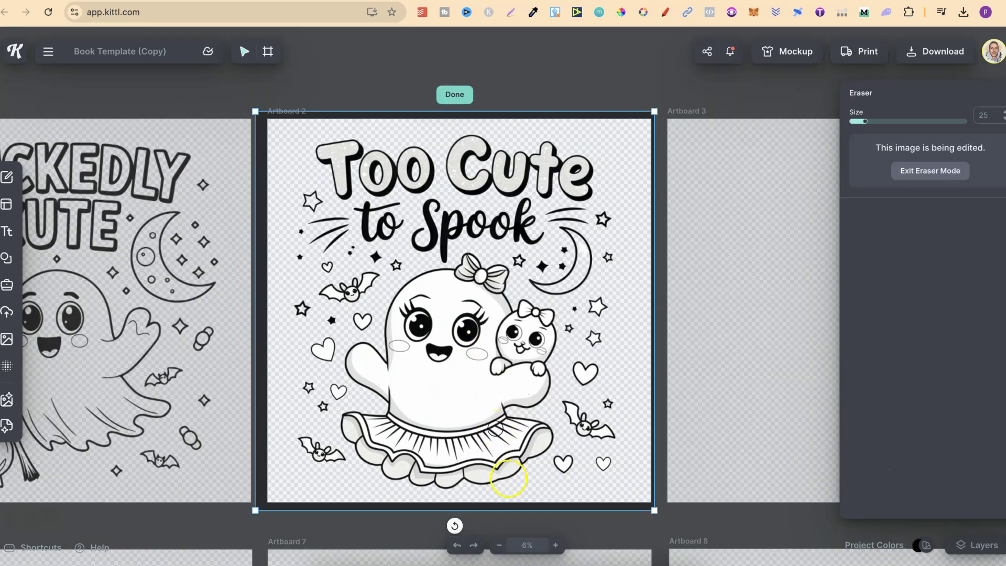
{"action": "left_click", "coordinate": [555, 544]}
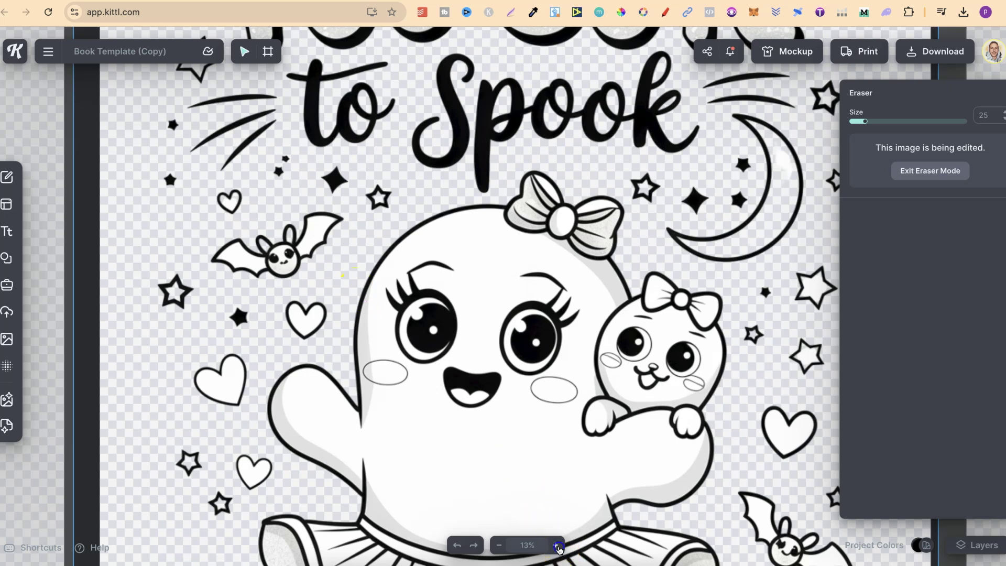
{"action": "left_click", "coordinate": [555, 544]}
{"action": "scroll", "coordinate": [365, 334], "scroll_direction": "left", "scroll_amount": 5}
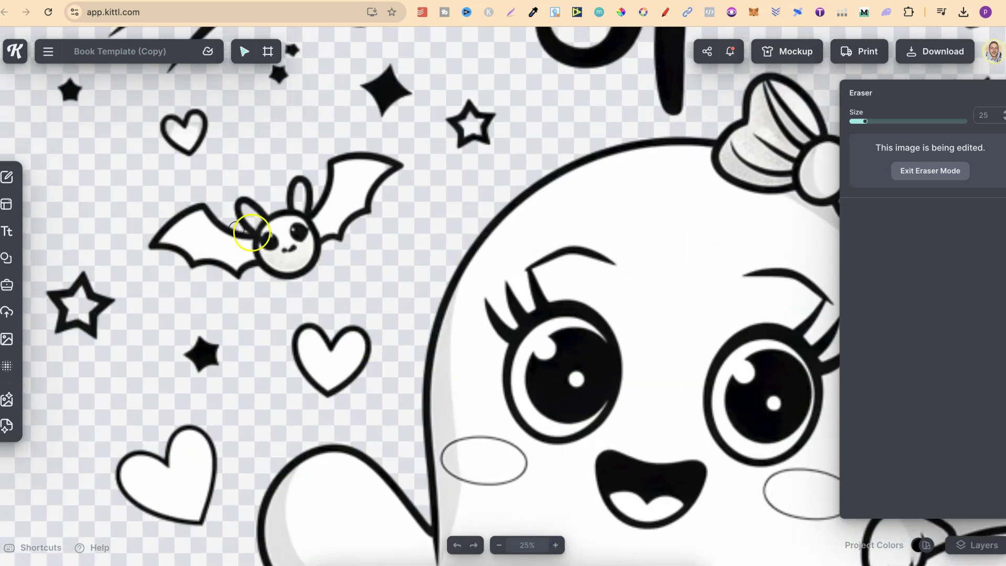
{"action": "left_click", "coordinate": [272, 236]}
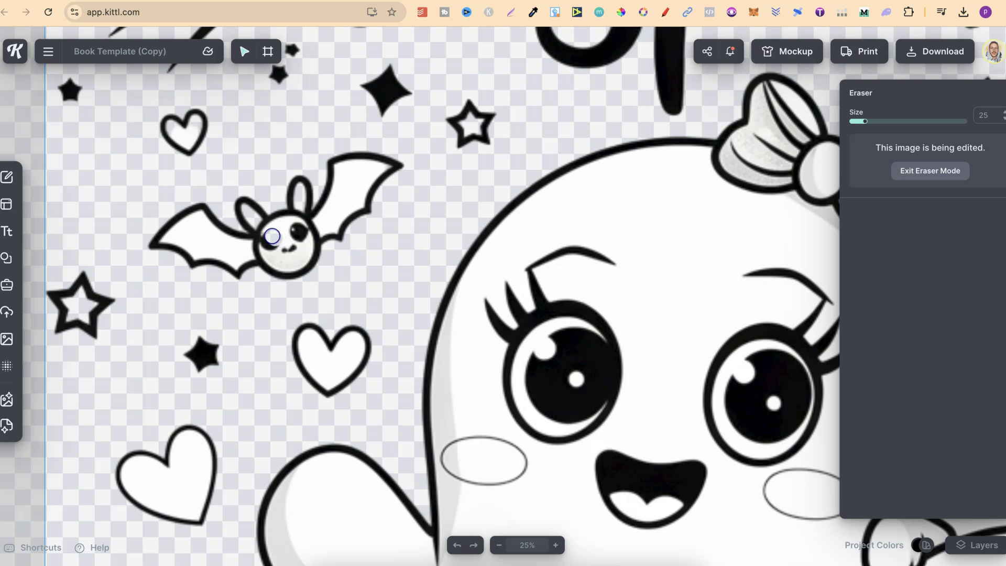
{"action": "left_click_drag", "start_coordinate": [270, 237], "coordinate": [268, 238]}
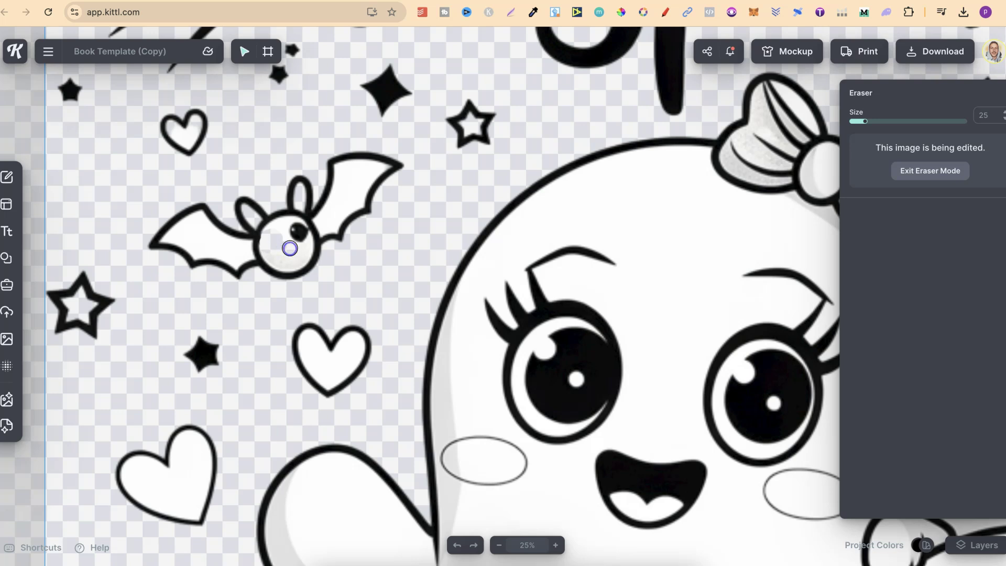
{"action": "mouse_move", "coordinate": [289, 248]}
{"action": "left_mouse_down"}
{"action": "mouse_move", "coordinate": [300, 213]}
{"action": "mouse_move", "coordinate": [339, 209]}
{"action": "mouse_move", "coordinate": [353, 192]}
{"action": "mouse_move", "coordinate": [298, 242]}
{"action": "left_mouse_up"}
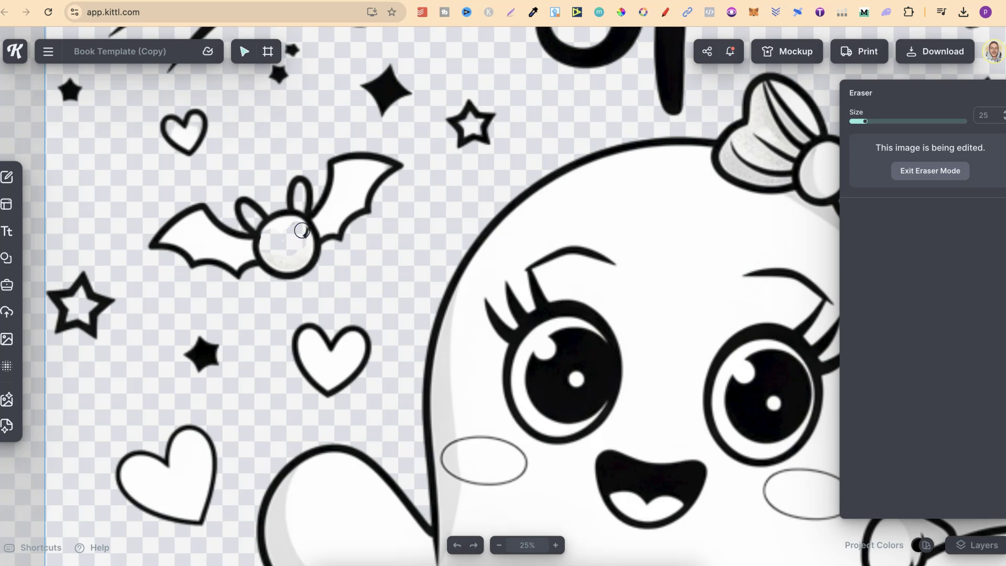
{"action": "mouse_move", "coordinate": [302, 231]}
{"action": "left_mouse_down"}
{"action": "mouse_move", "coordinate": [305, 258]}
{"action": "mouse_move", "coordinate": [340, 257]}
{"action": "mouse_move", "coordinate": [564, 365]}
{"action": "left_mouse_up"}
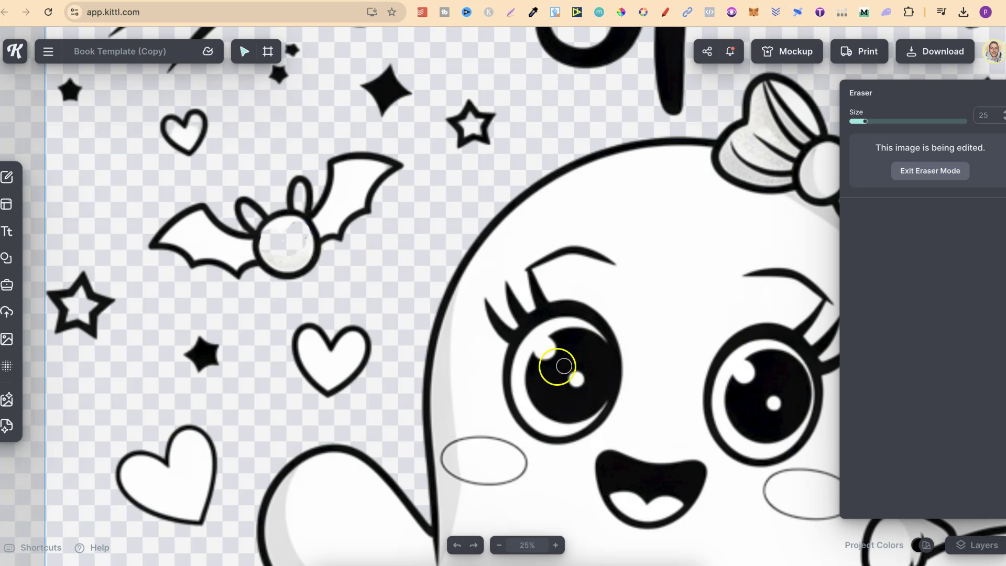
Step: Erase the eyes and mouth of the bat at the lower right of the image, beside the skirt
{"action": "scroll", "coordinate": [532, 363], "scroll_direction": "down", "scroll_amount": 5}
{"action": "scroll", "coordinate": [532, 363], "scroll_direction": "right", "scroll_amount": 10}
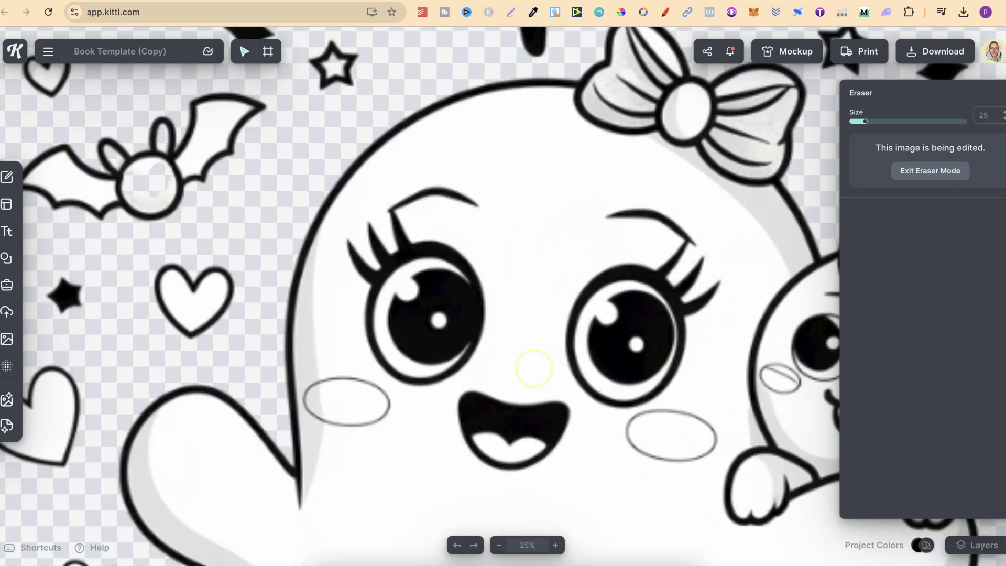
{"action": "scroll", "coordinate": [532, 363], "scroll_direction": "down", "scroll_amount": 5}
{"action": "scroll", "coordinate": [531, 364], "scroll_direction": "right", "scroll_amount": 5}
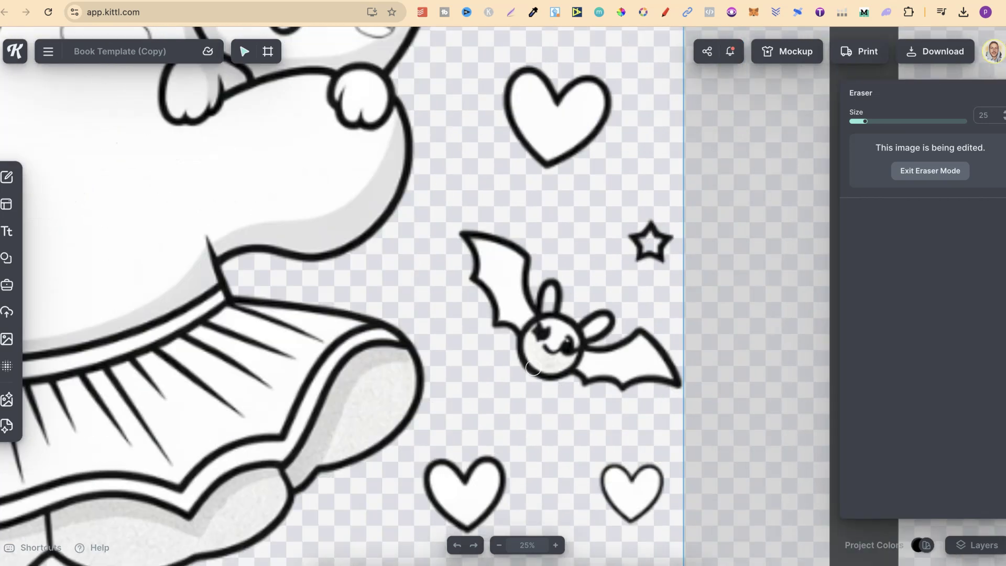
{"action": "mouse_move", "coordinate": [570, 297]}
{"action": "left_mouse_down"}
{"action": "mouse_move", "coordinate": [545, 297]}
{"action": "mouse_move", "coordinate": [504, 340]}
{"action": "mouse_move", "coordinate": [509, 301]}
{"action": "mouse_move", "coordinate": [549, 331]}
{"action": "mouse_move", "coordinate": [531, 324]}
{"action": "left_mouse_up"}
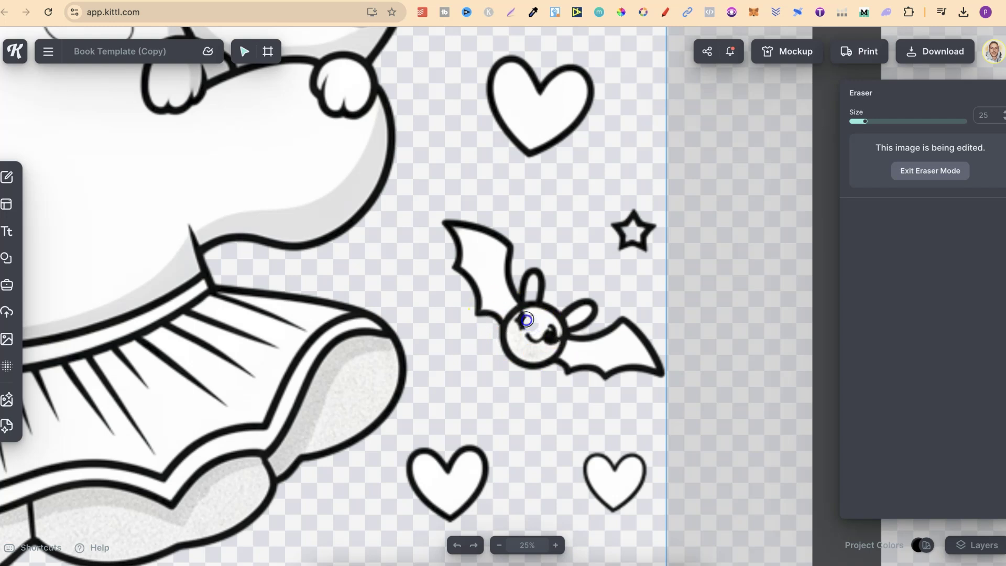
{"action": "left_click_drag", "start_coordinate": [522, 318], "coordinate": [523, 327]}
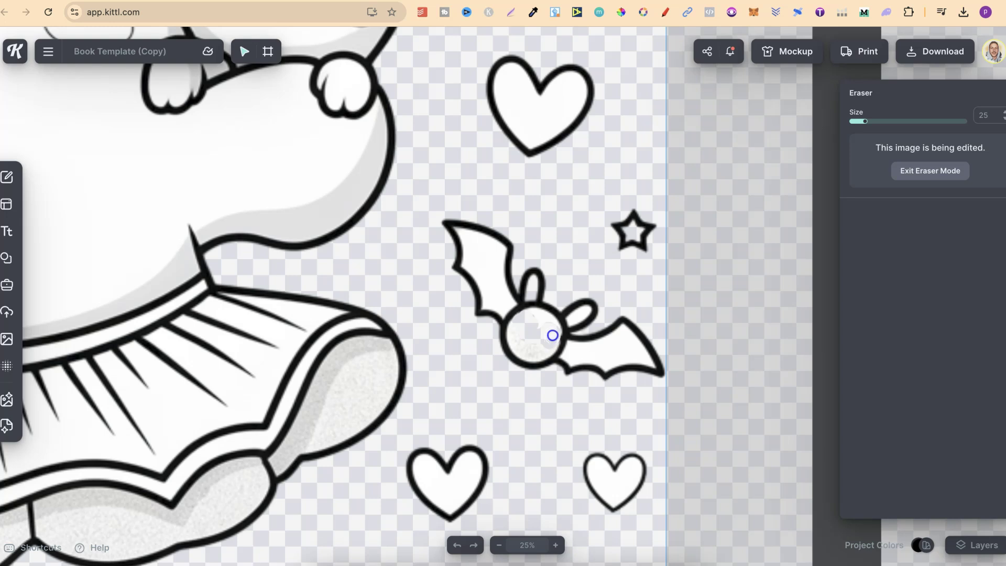
Step: Erase the eyes and mouth of the bat at the lower left of the image, beside the skirt
{"action": "scroll", "coordinate": [427, 265], "scroll_direction": "left", "scroll_amount": 6}
{"action": "scroll", "coordinate": [426, 265], "scroll_direction": "up", "scroll_amount": 2}
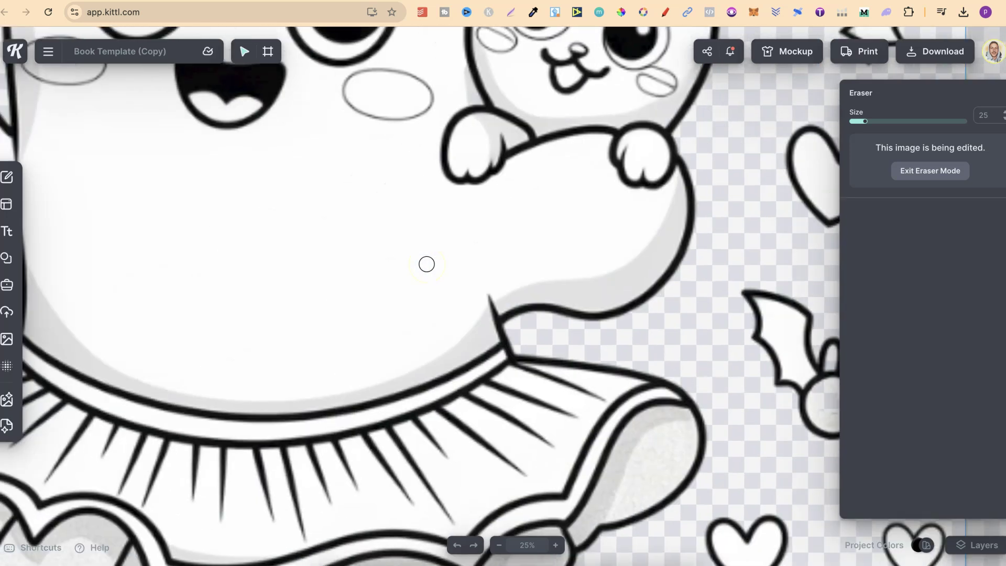
{"action": "left_click", "coordinate": [499, 545]}
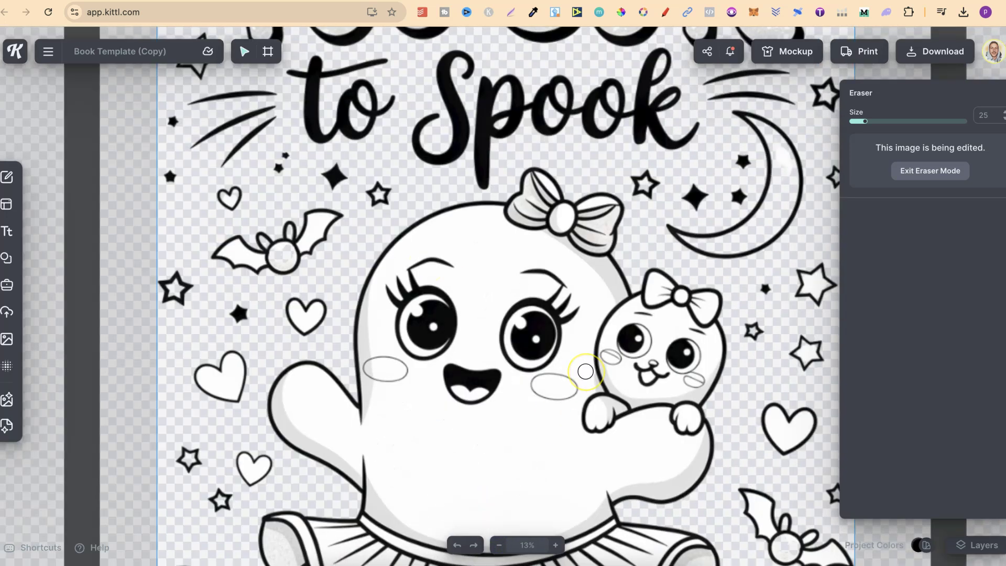
{"action": "scroll", "coordinate": [585, 372], "scroll_direction": "down", "scroll_amount": 5}
{"action": "scroll", "coordinate": [585, 372], "scroll_direction": "up", "scroll_amount": 3}
{"action": "scroll", "coordinate": [585, 372], "scroll_direction": "left", "scroll_amount": 3}
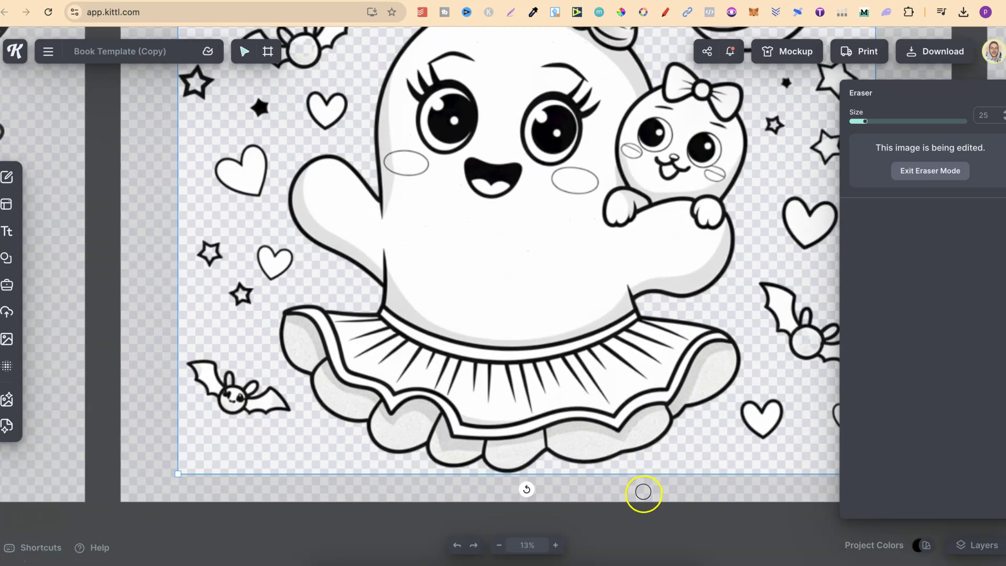
{"action": "left_click", "coordinate": [556, 543]}
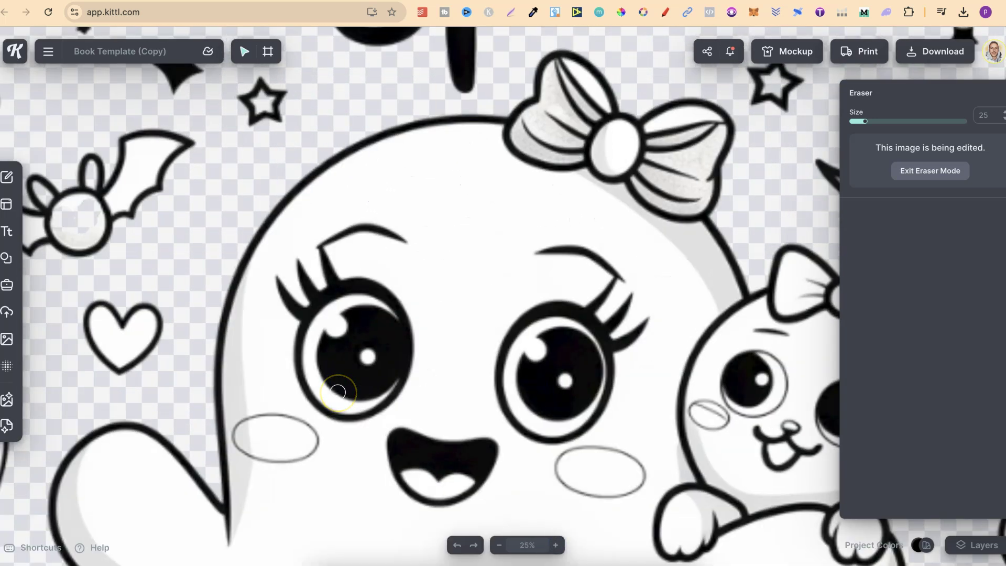
{"action": "scroll", "coordinate": [337, 393], "scroll_direction": "left", "scroll_amount": 6}
{"action": "scroll", "coordinate": [337, 392], "scroll_direction": "down", "scroll_amount": 10}
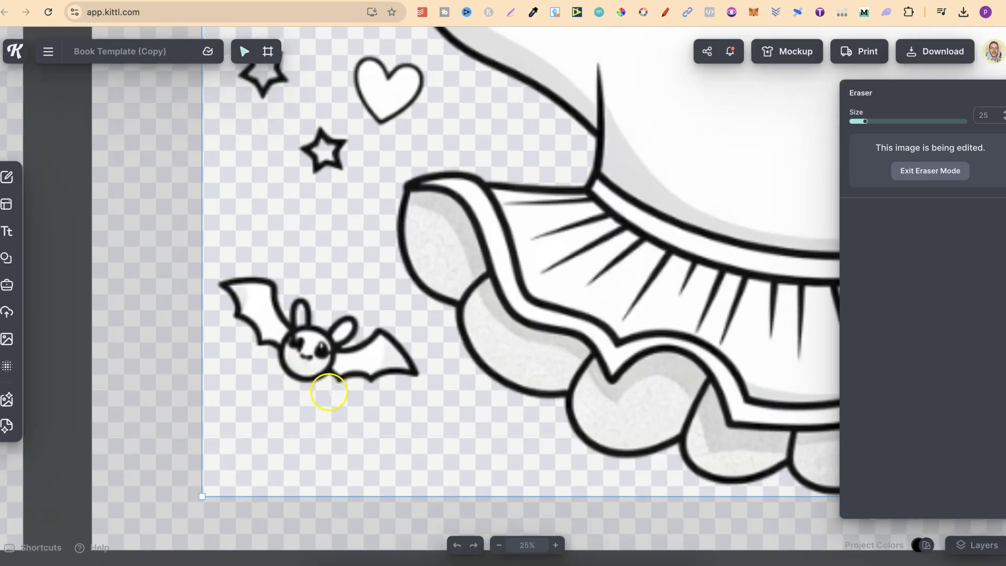
{"action": "left_click_drag", "start_coordinate": [303, 342], "coordinate": [309, 359]}
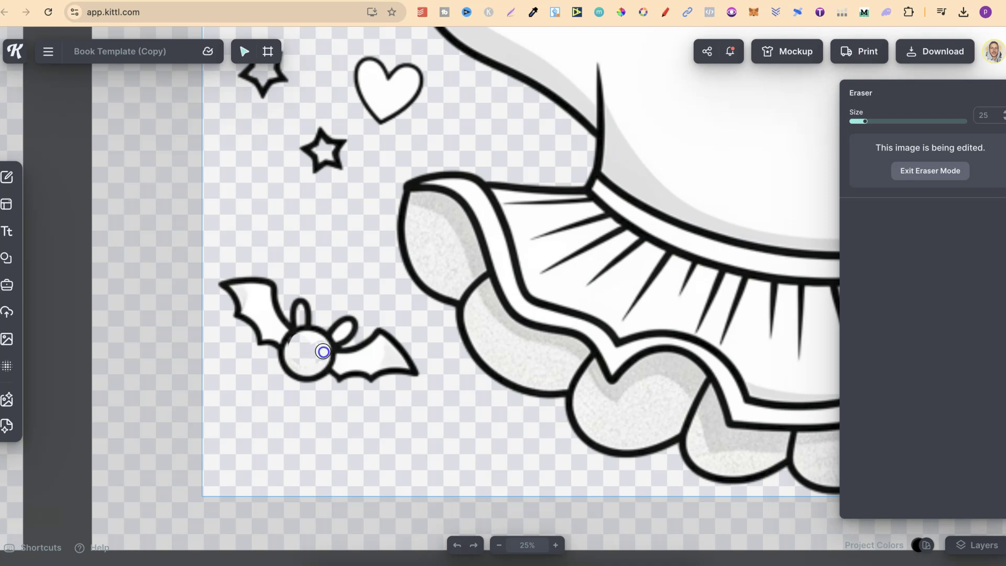
Step: Erase the cheek ovals on the ghost and on the small cat-like ghost it holds, and exit eraser mode
{"action": "left_click", "coordinate": [502, 546]}
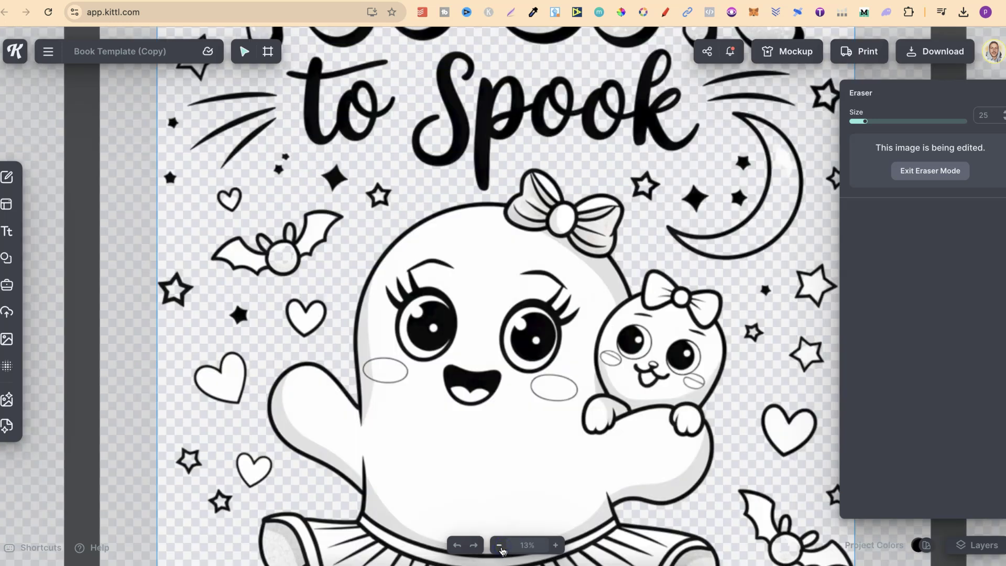
{"action": "mouse_move", "coordinate": [400, 377]}
{"action": "left_mouse_down"}
{"action": "mouse_move", "coordinate": [373, 378]}
{"action": "mouse_move", "coordinate": [371, 367]}
{"action": "mouse_move", "coordinate": [389, 361]}
{"action": "mouse_move", "coordinate": [405, 375]}
{"action": "left_mouse_up"}
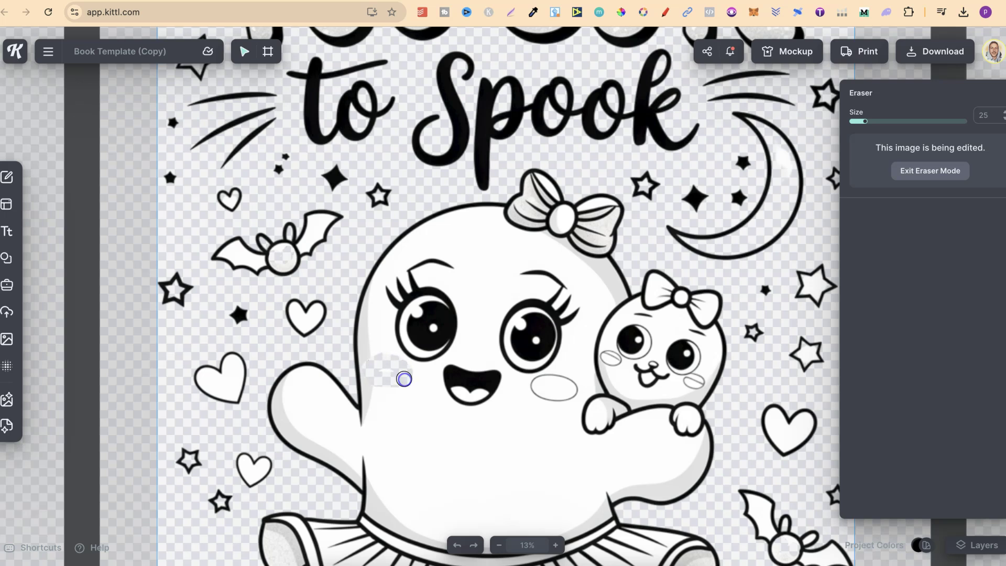
{"action": "mouse_move", "coordinate": [539, 400]}
{"action": "left_mouse_down"}
{"action": "mouse_move", "coordinate": [532, 386]}
{"action": "mouse_move", "coordinate": [553, 399]}
{"action": "mouse_move", "coordinate": [576, 385]}
{"action": "mouse_move", "coordinate": [541, 381]}
{"action": "left_mouse_up"}
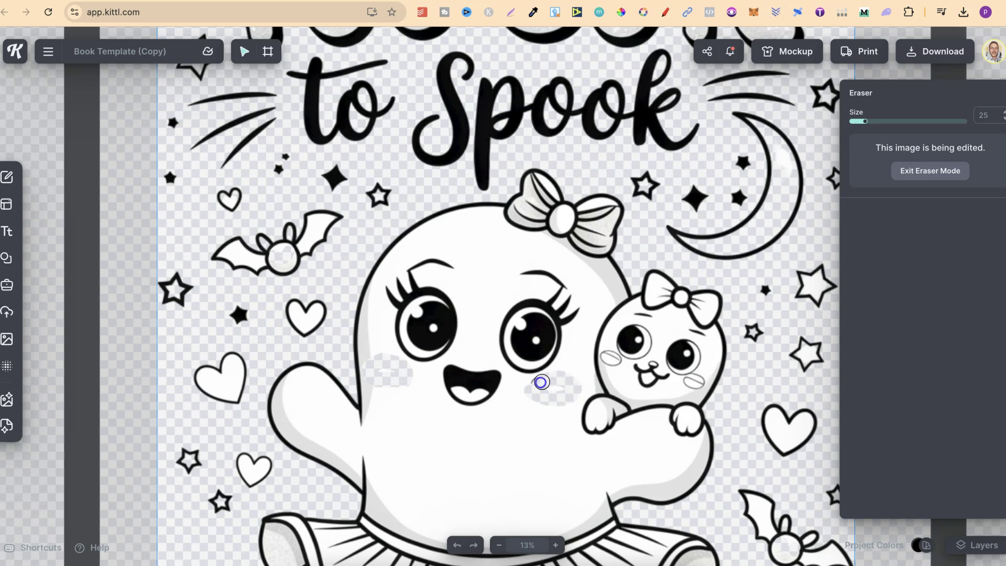
{"action": "left_click_drag", "start_coordinate": [606, 362], "coordinate": [614, 365]}
{"action": "left_click_drag", "start_coordinate": [683, 381], "coordinate": [688, 383]}
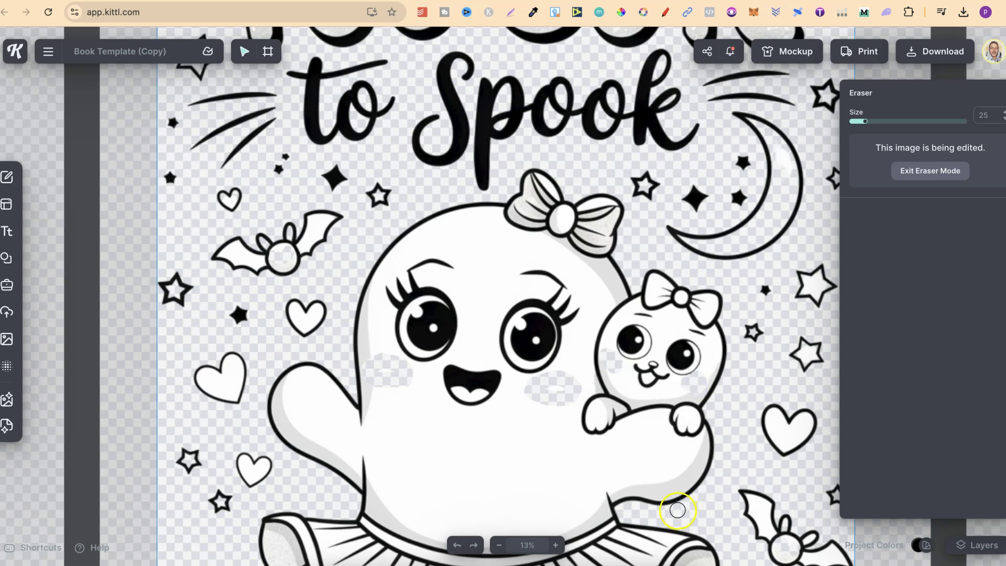
{"action": "left_click", "coordinate": [477, 545]}
{"action": "left_click", "coordinate": [499, 545]}
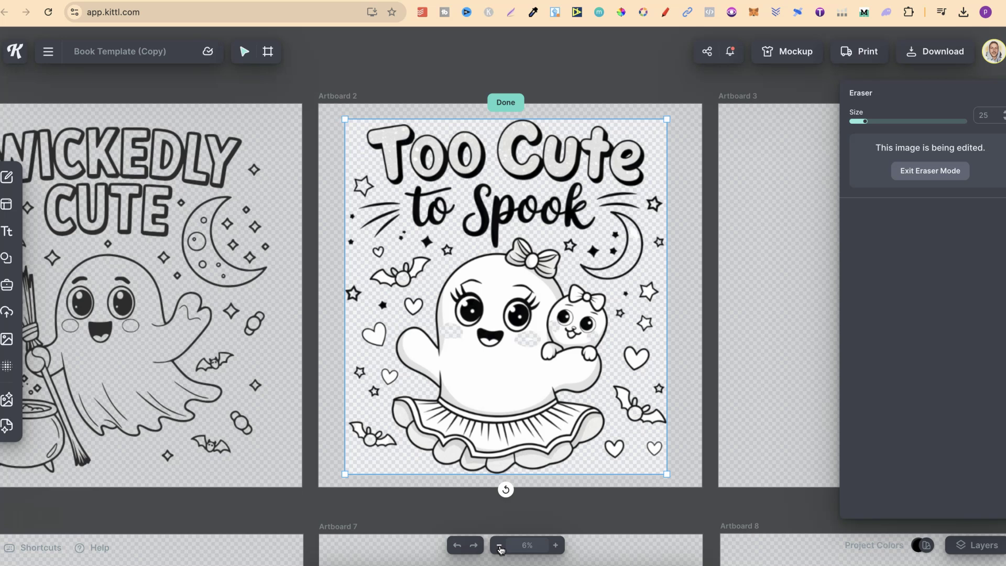
{"action": "left_click", "coordinate": [941, 175]}
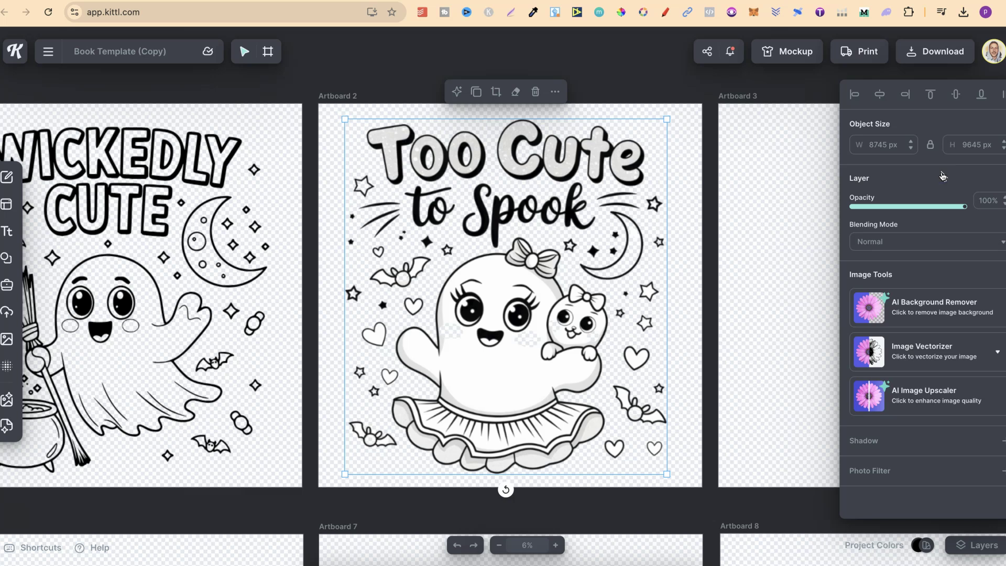
Step: Vectorize the "Too Cute to Spook" image on Artboard 2 in one color
{"action": "left_click", "coordinate": [937, 348]}
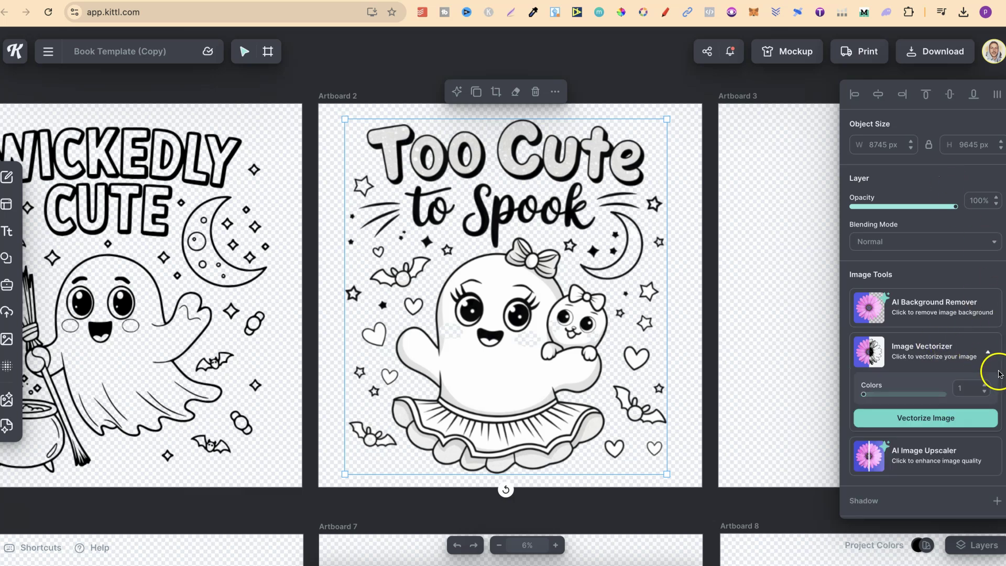
{"action": "left_click", "coordinate": [950, 417]}
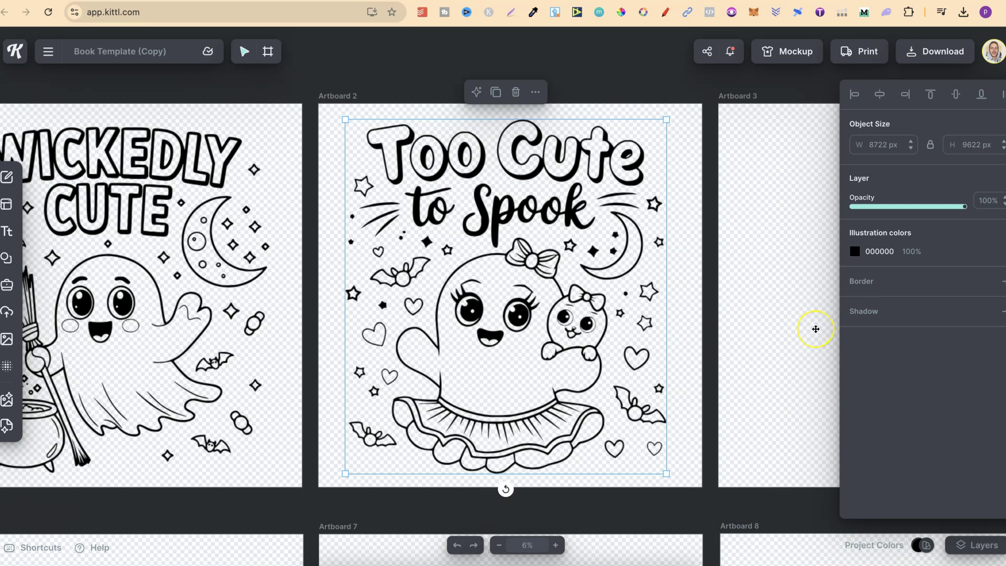
{"action": "scroll", "coordinate": [816, 329], "scroll_direction": "right", "scroll_amount": 10}
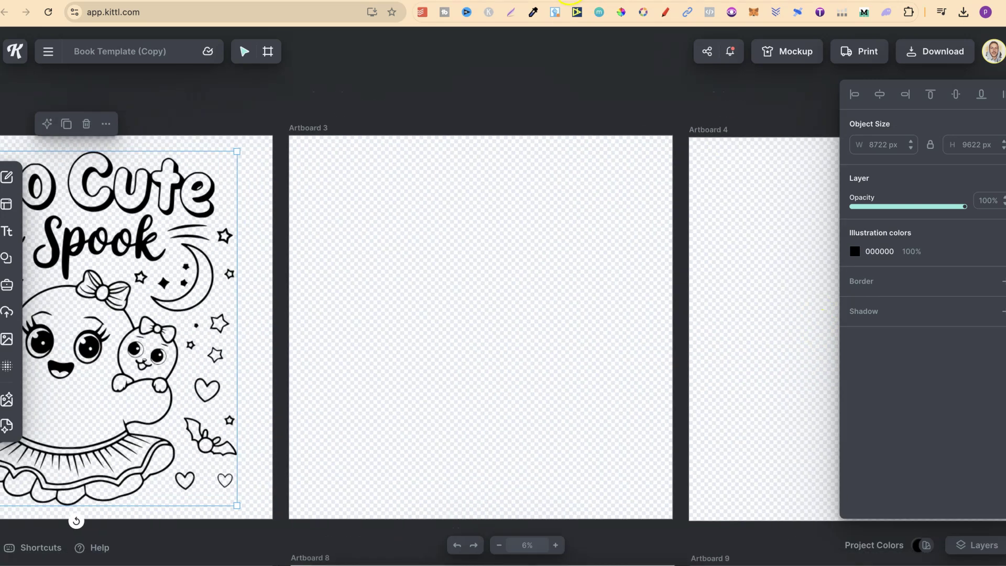
Step: Switch to Ideogram and download the "Spooky & Snuggly" coloring page image from the generated gallery
{"action": "left_click", "coordinate": [570, 2]}
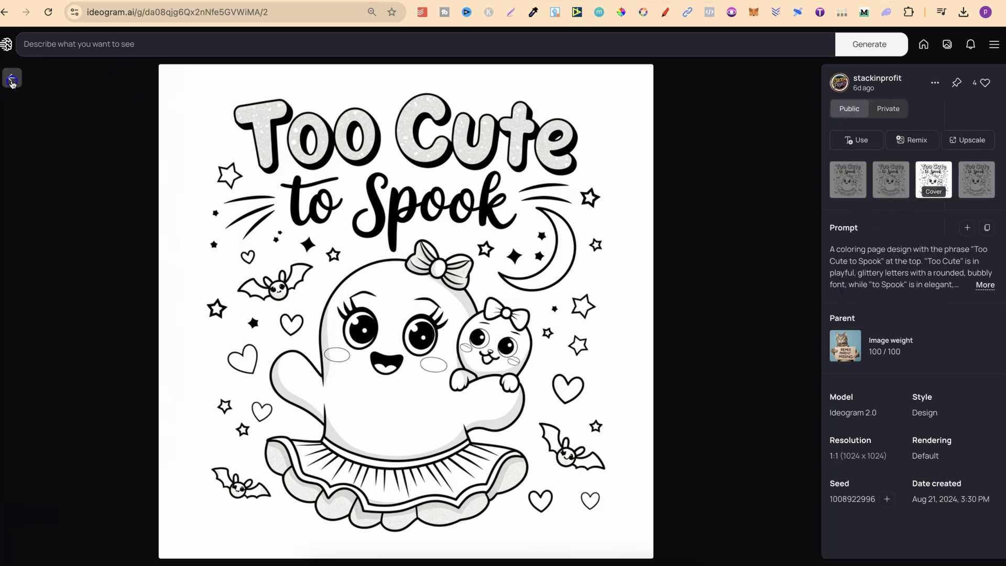
{"action": "left_click", "coordinate": [12, 80]}
{"action": "left_click", "coordinate": [571, 174]}
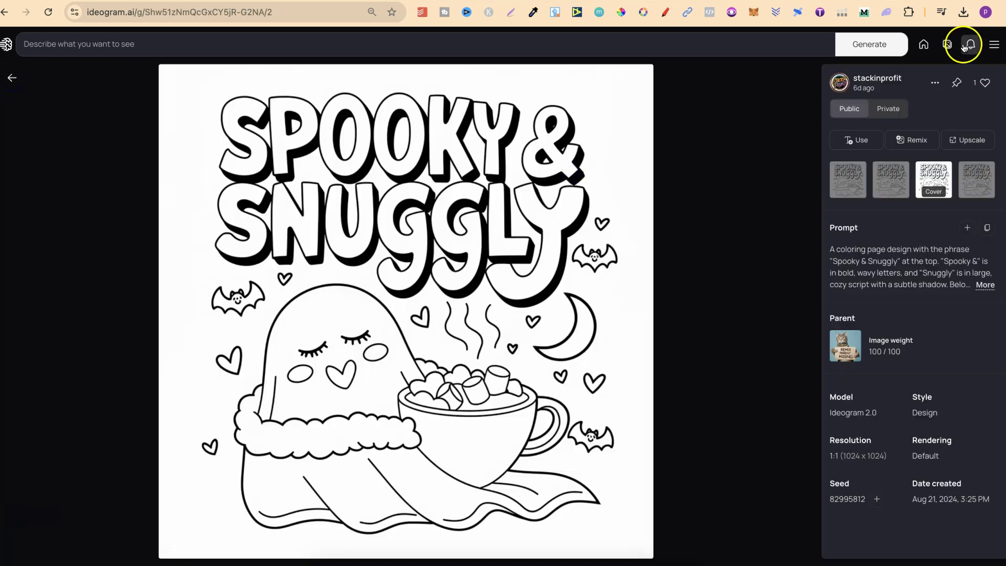
{"action": "left_click", "coordinate": [935, 82]}
{"action": "mouse_move", "coordinate": [872, 254]}
{"action": "left_click", "coordinate": [793, 250]}
Step: Back in Kittl, place the downloaded "Spooky & Snuggly" image centered on Artboard 3, scaled to about 10950 px square
{"action": "key", "text": "ctrl+Tab"}
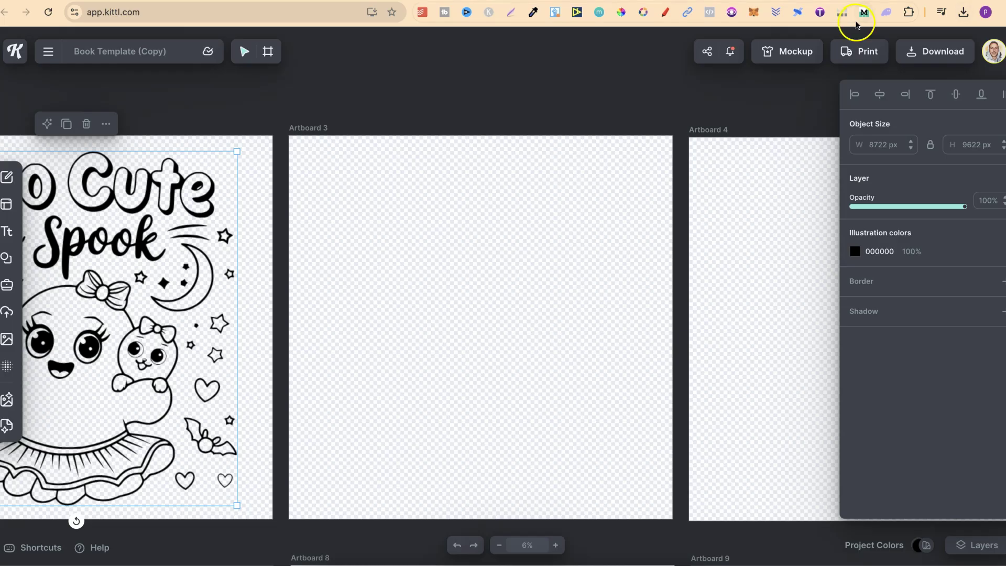
{"action": "left_click", "coordinate": [960, 14]}
{"action": "left_click_drag", "start_coordinate": [864, 78], "coordinate": [513, 266]}
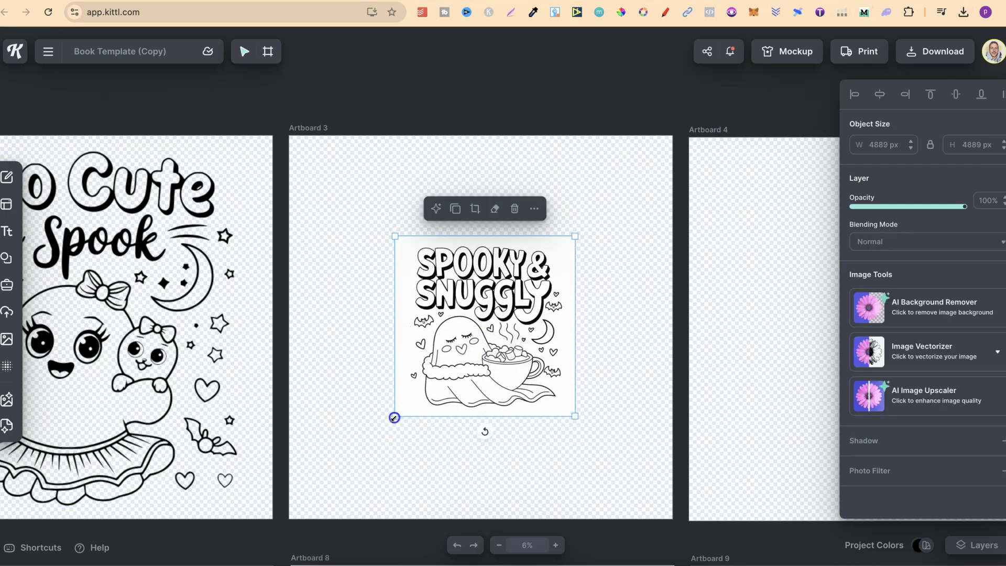
{"action": "left_click_drag", "start_coordinate": [396, 418], "coordinate": [283, 509]}
{"action": "left_click_drag", "start_coordinate": [574, 236], "coordinate": [678, 106]}
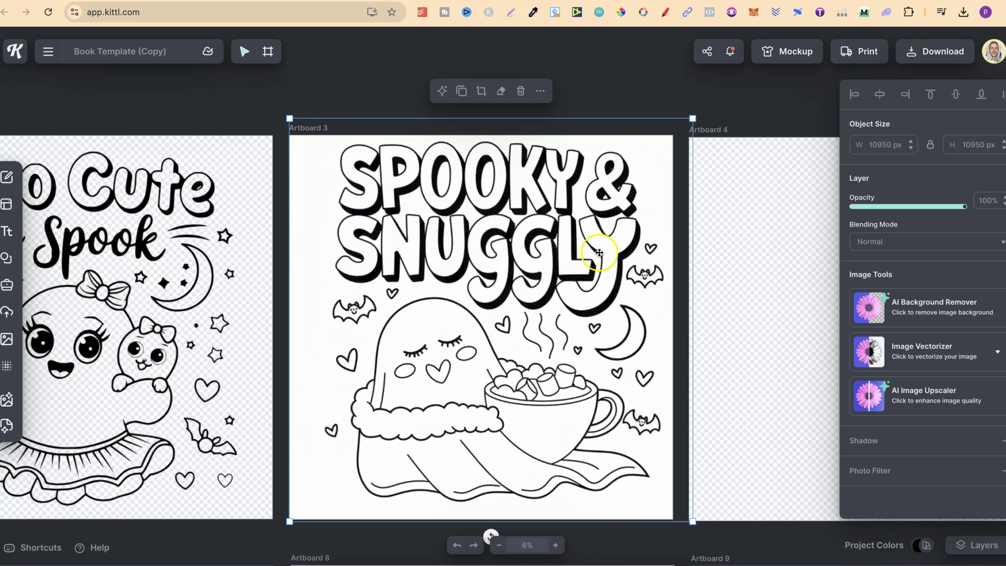
{"action": "left_click", "coordinate": [882, 98]}
{"action": "left_click", "coordinate": [957, 98]}
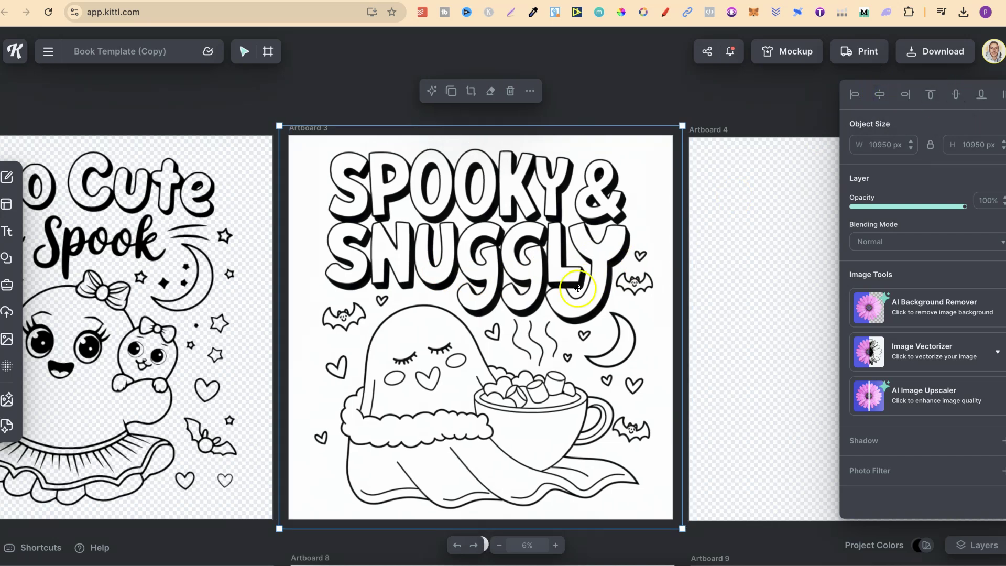
Step: Remove the background of the "Spooky & Snuggly" image and vectorize it in one color
{"action": "left_click", "coordinate": [937, 305]}
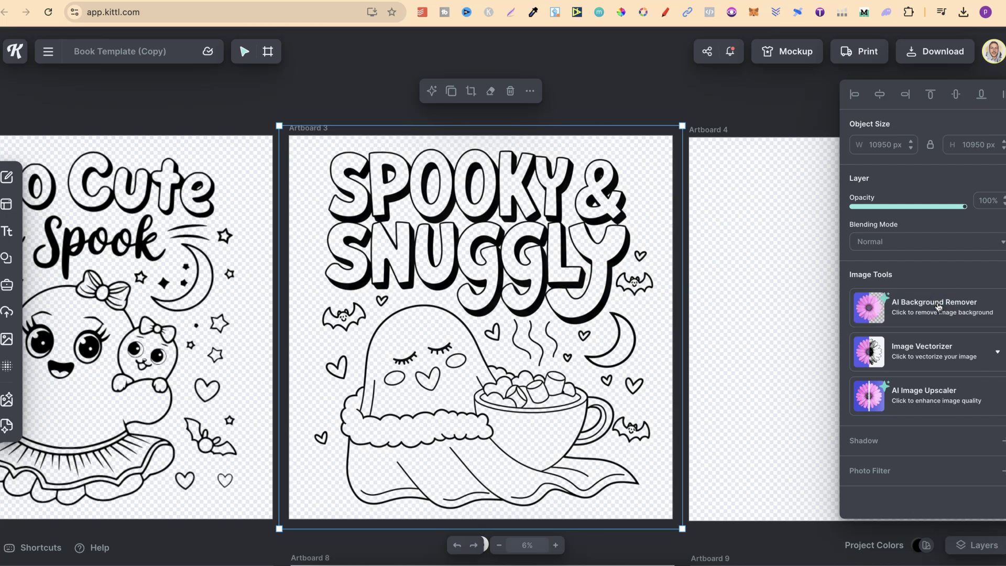
{"action": "left_click", "coordinate": [946, 346]}
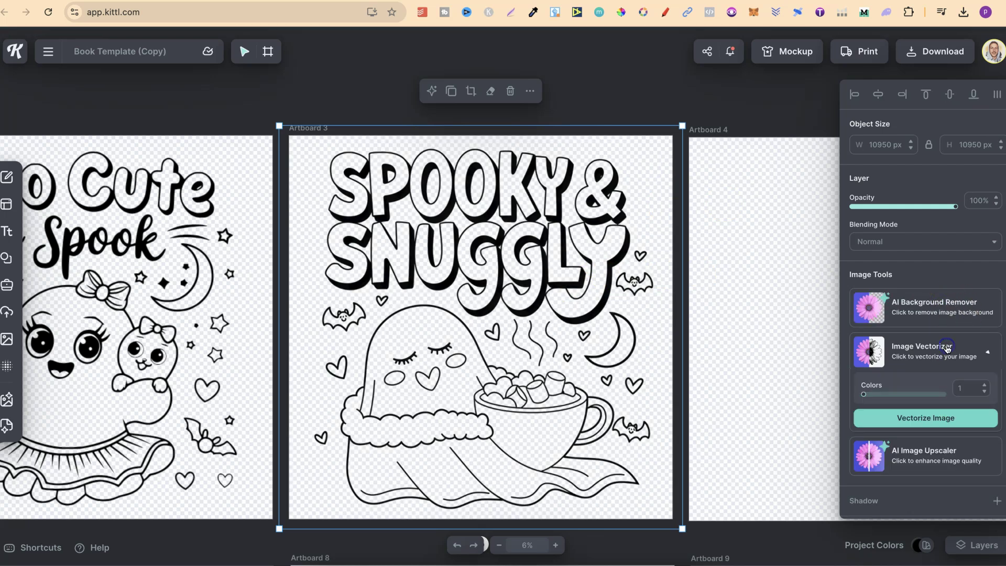
{"action": "left_click", "coordinate": [933, 424]}
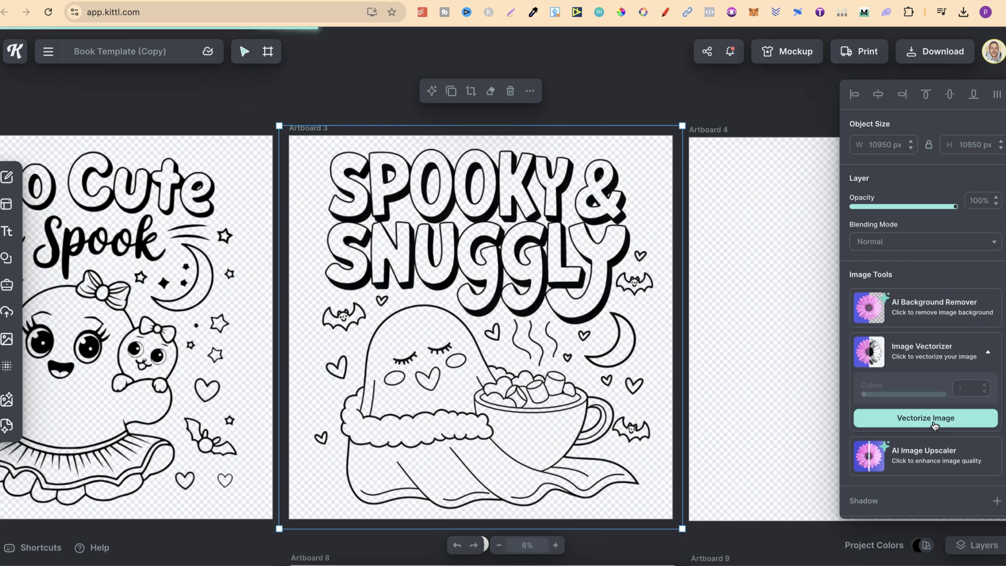
{"action": "scroll", "coordinate": [700, 330], "scroll_direction": "right", "scroll_amount": 8}
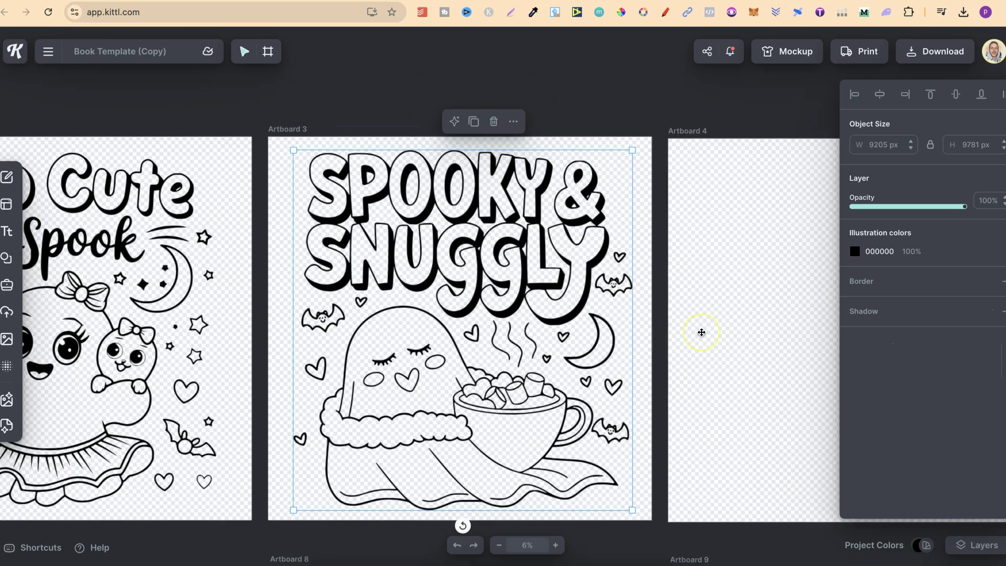
Step: Switch to Ideogram and download the "Candy Corn Cutie" coloring page image from the generated gallery
{"action": "key", "text": "ctrl+Tab"}
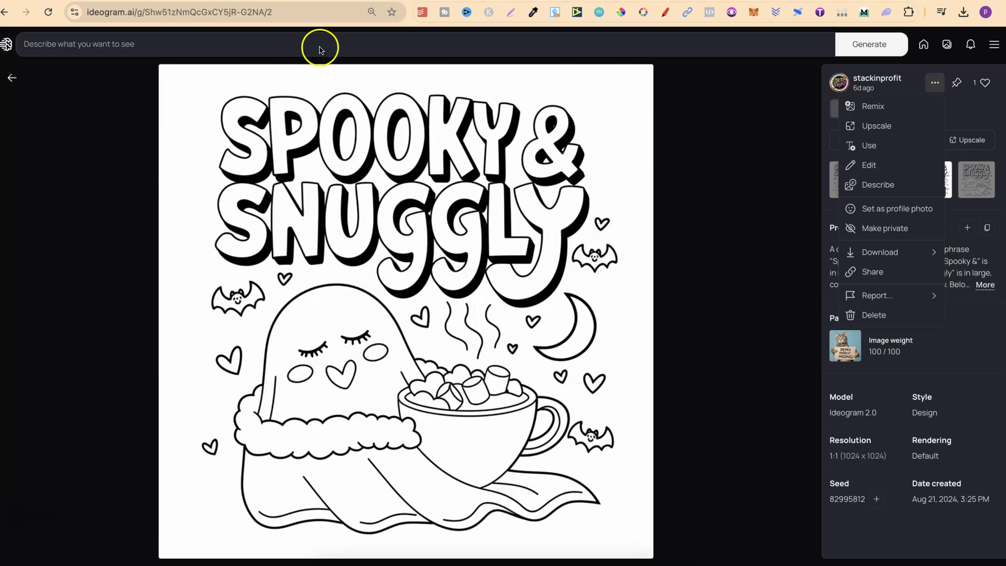
{"action": "left_click", "coordinate": [11, 76]}
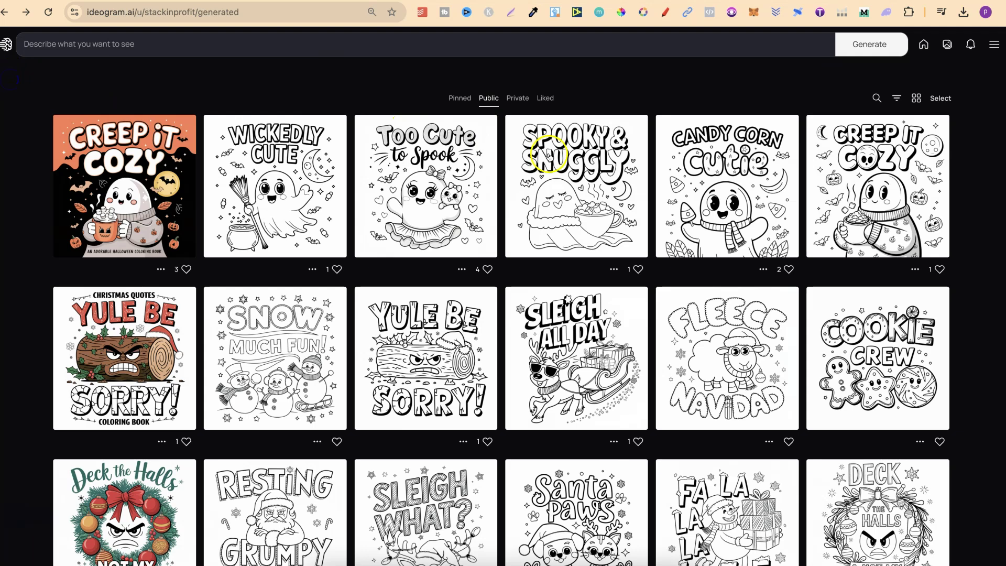
{"action": "left_click", "coordinate": [719, 166]}
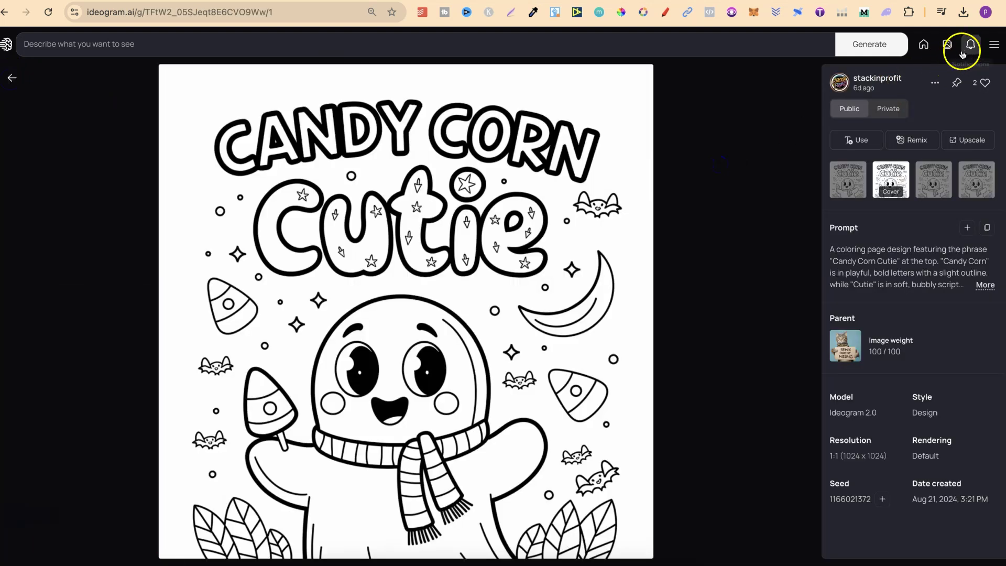
{"action": "left_click", "coordinate": [934, 82]}
{"action": "mouse_move", "coordinate": [890, 252]}
{"action": "left_click", "coordinate": [812, 247]}
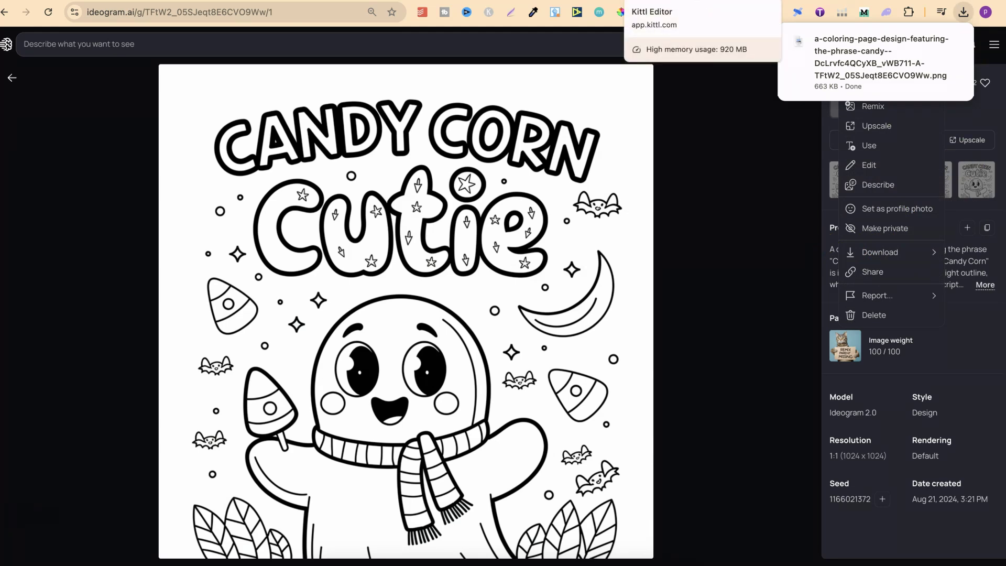
Step: Back in Kittl, place the downloaded "Candy Corn Cutie" image on Artboard 4 and enlarge it to about 10925 px square
{"action": "left_click", "coordinate": [689, 2]}
{"action": "left_click", "coordinate": [967, 12]}
{"action": "left_click_drag", "start_coordinate": [878, 78], "coordinate": [469, 281]}
{"action": "left_click_drag", "start_coordinate": [411, 388], "coordinate": [409, 390]}
{"action": "left_click_drag", "start_coordinate": [311, 460], "coordinate": [265, 498]}
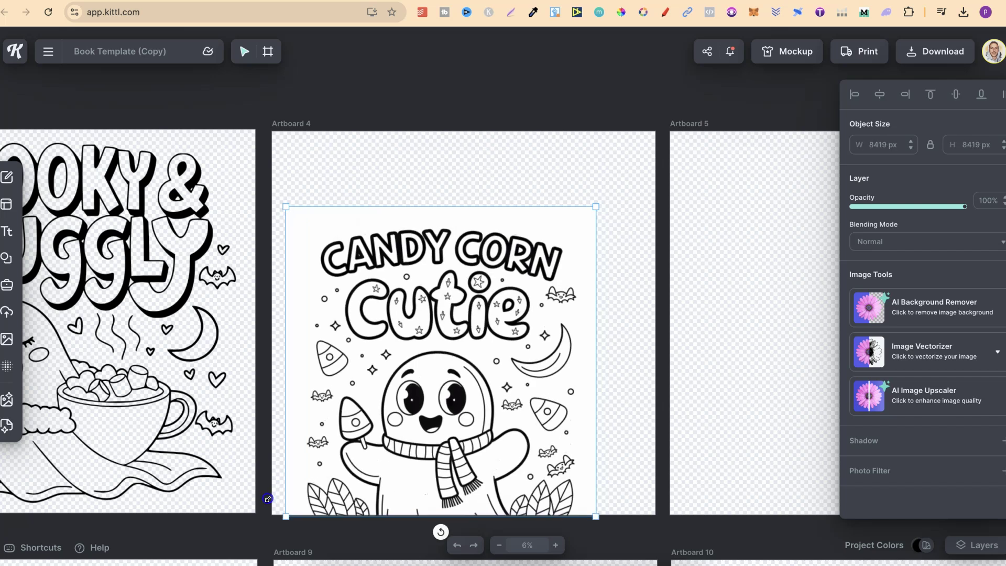
{"action": "mouse_move", "coordinate": [594, 206]}
{"action": "left_mouse_down"}
{"action": "mouse_move", "coordinate": [611, 190]}
{"action": "mouse_move", "coordinate": [591, 209]}
{"action": "left_mouse_up"}
{"action": "left_click_drag", "start_coordinate": [654, 134], "coordinate": [687, 115]}
Step: Center the "Candy Corn Cutie" image on Artboard 4 and remove its background
{"action": "left_click", "coordinate": [883, 100]}
{"action": "left_click", "coordinate": [956, 94]}
{"action": "left_click", "coordinate": [918, 311]}
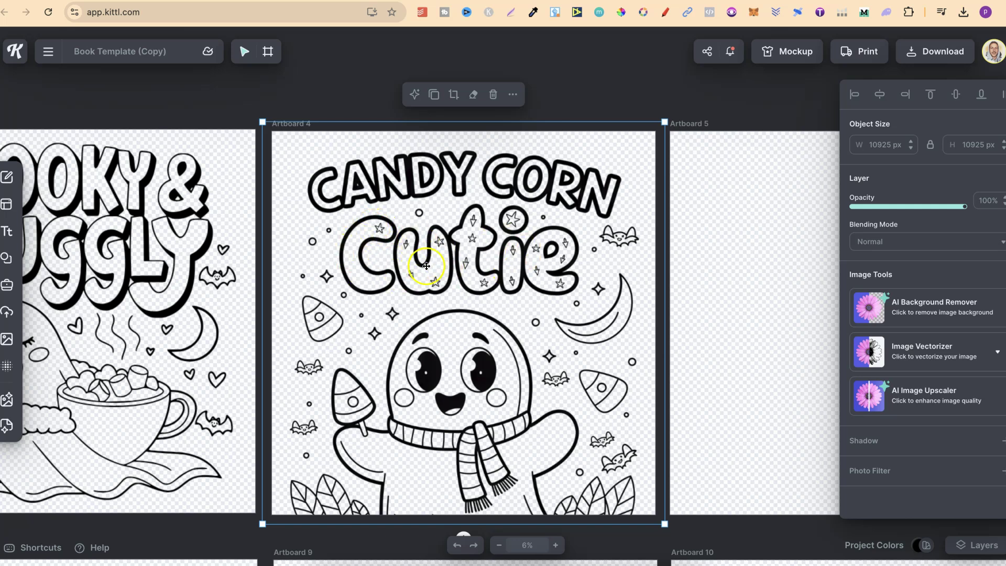
Step: Erase the small stars and arrows inside the letters C, u and t of "Cutie" with the eraser
{"action": "left_click", "coordinate": [557, 546]}
{"action": "scroll", "coordinate": [545, 320], "scroll_direction": "up", "scroll_amount": 5}
{"action": "right_click", "coordinate": [553, 325]}
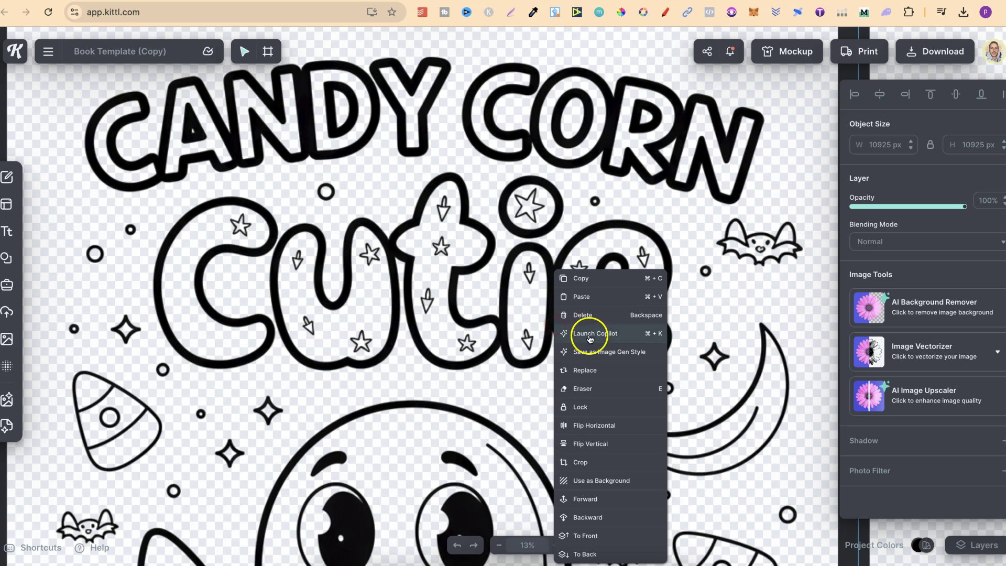
{"action": "left_click", "coordinate": [597, 388]}
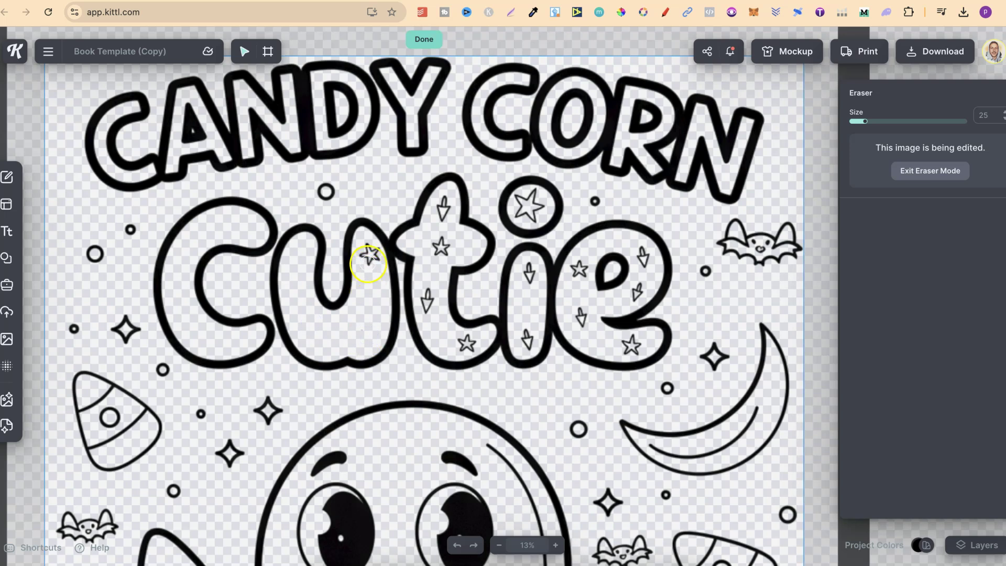
{"action": "left_click_drag", "start_coordinate": [366, 254], "coordinate": [364, 258]}
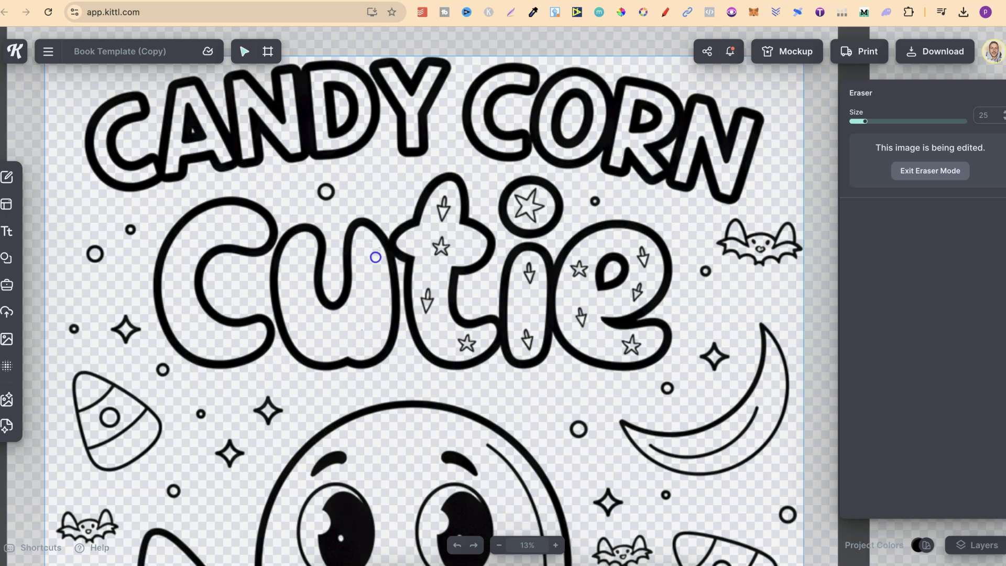
{"action": "left_click_drag", "start_coordinate": [443, 208], "coordinate": [442, 216]}
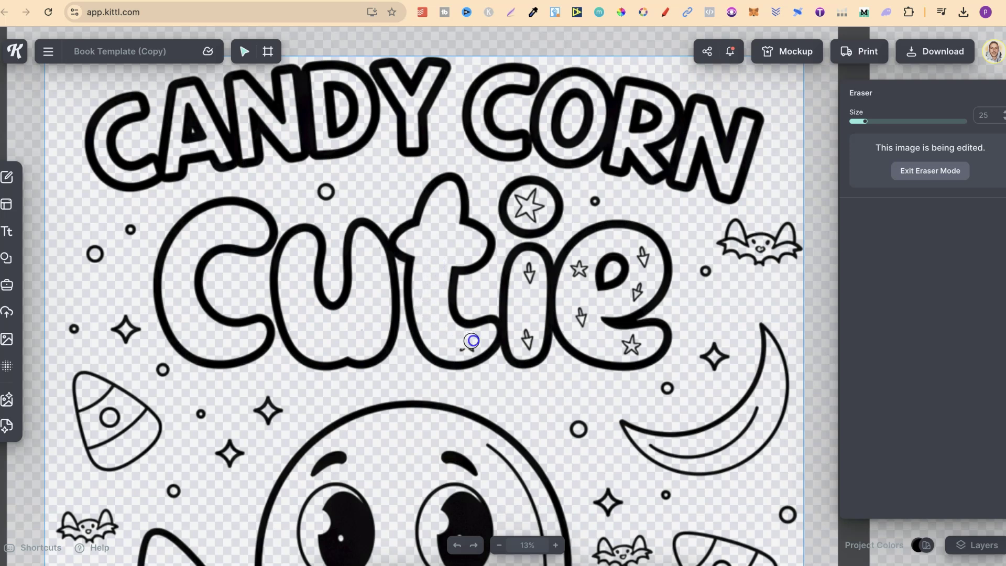
Step: Erase the two small arrows inside the stem of the letter i in "Cutie"
{"action": "left_click_drag", "start_coordinate": [522, 285], "coordinate": [529, 276]}
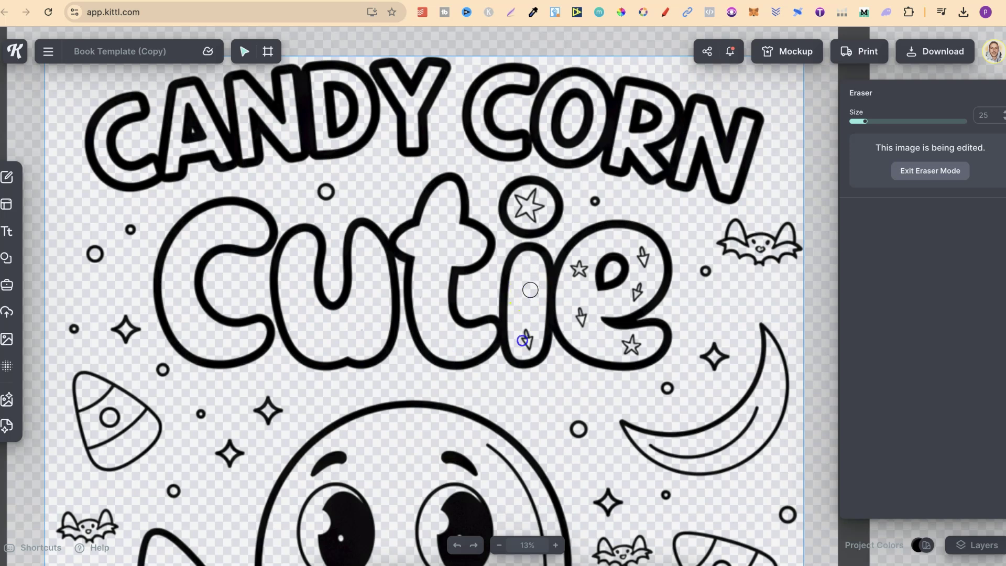
{"action": "left_click_drag", "start_coordinate": [522, 341], "coordinate": [521, 340]}
{"action": "left_click", "coordinate": [528, 334]}
{"action": "left_click", "coordinate": [524, 217]}
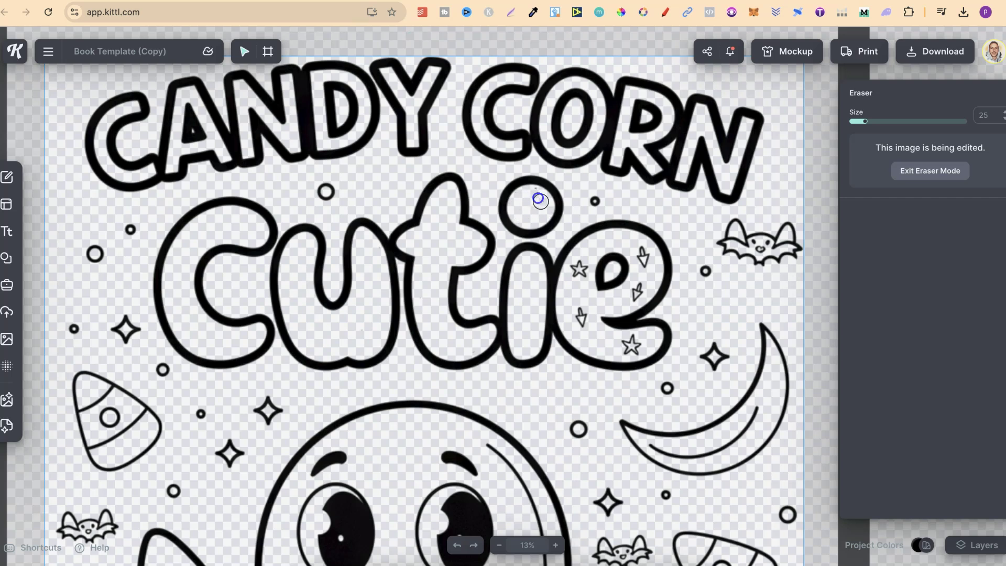
{"action": "left_click", "coordinate": [534, 193]}
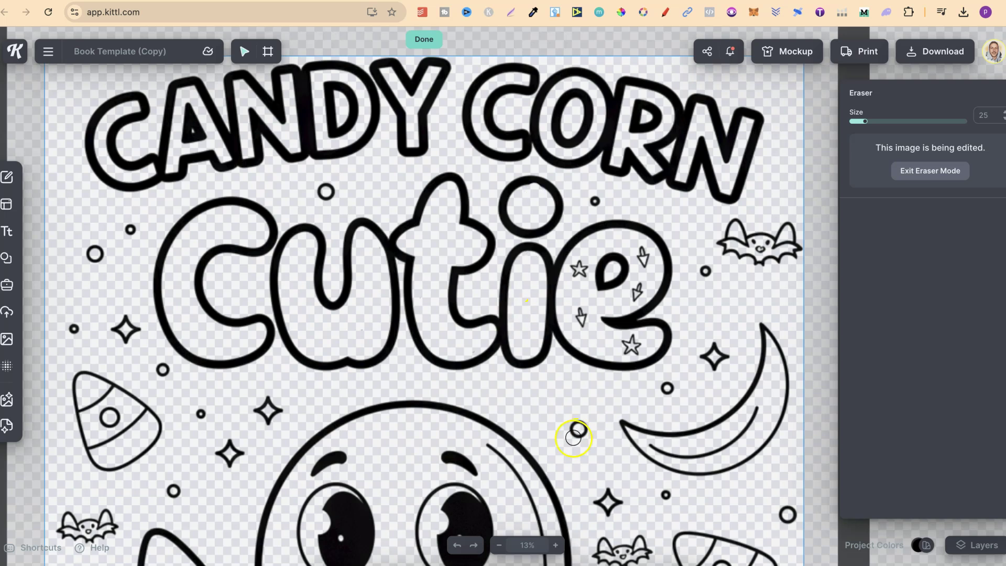
{"action": "left_click", "coordinate": [456, 544]}
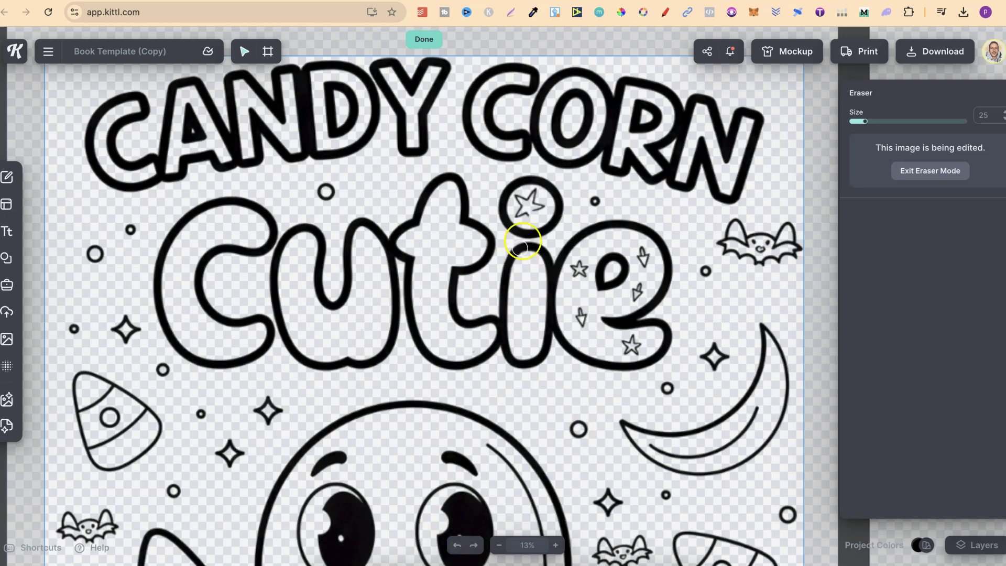
Step: Erase the star in the dot of the i and the stars and arrows inside the e of "Cutie", and exit eraser mode
{"action": "left_click_drag", "start_coordinate": [528, 212], "coordinate": [522, 213]}
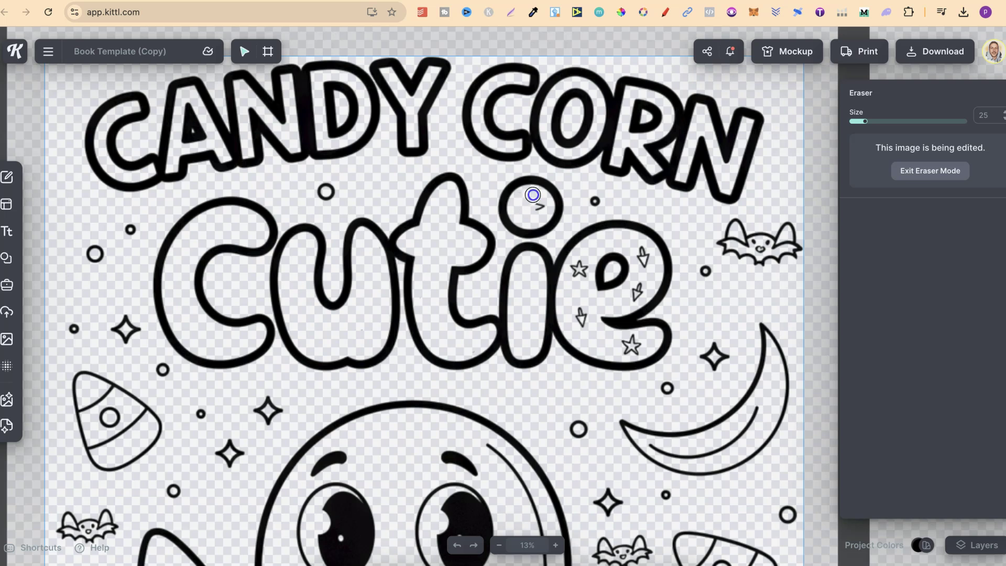
{"action": "left_click", "coordinate": [538, 206]}
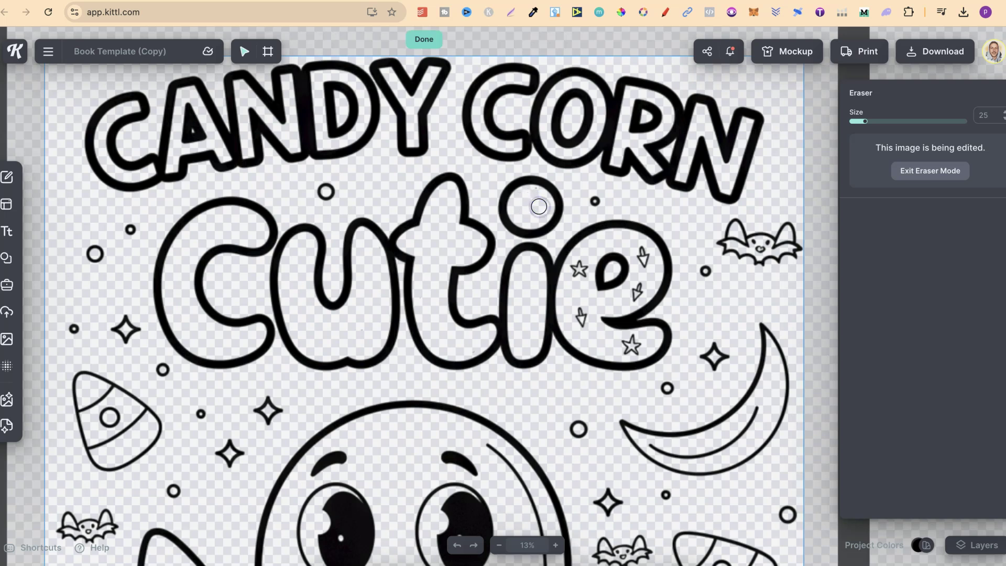
{"action": "left_click_drag", "start_coordinate": [580, 267], "coordinate": [575, 268]}
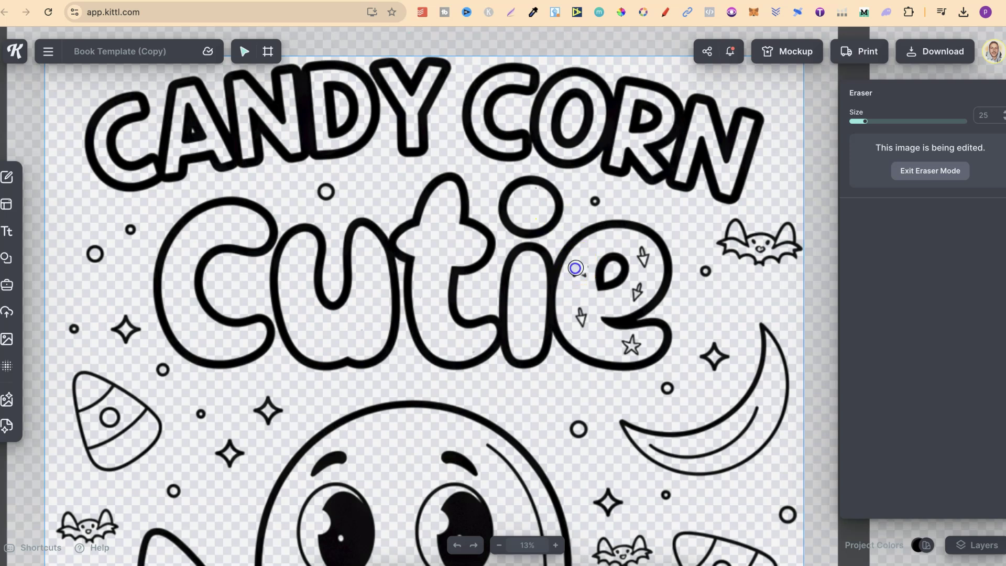
{"action": "left_click_drag", "start_coordinate": [581, 305], "coordinate": [582, 321]}
{"action": "left_click_drag", "start_coordinate": [631, 344], "coordinate": [633, 345]}
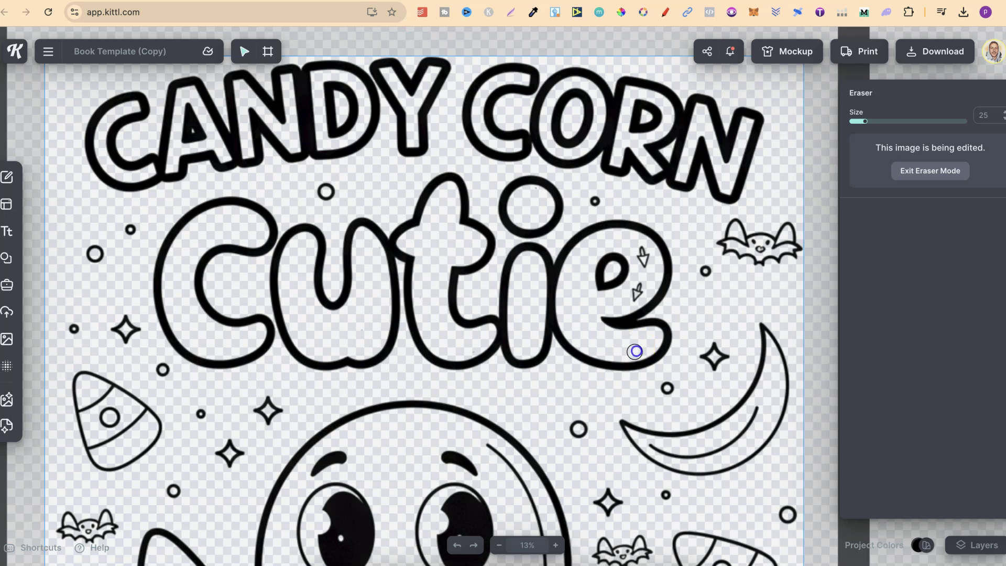
{"action": "left_click_drag", "start_coordinate": [637, 290], "coordinate": [636, 292]}
{"action": "left_click_drag", "start_coordinate": [640, 253], "coordinate": [642, 258]}
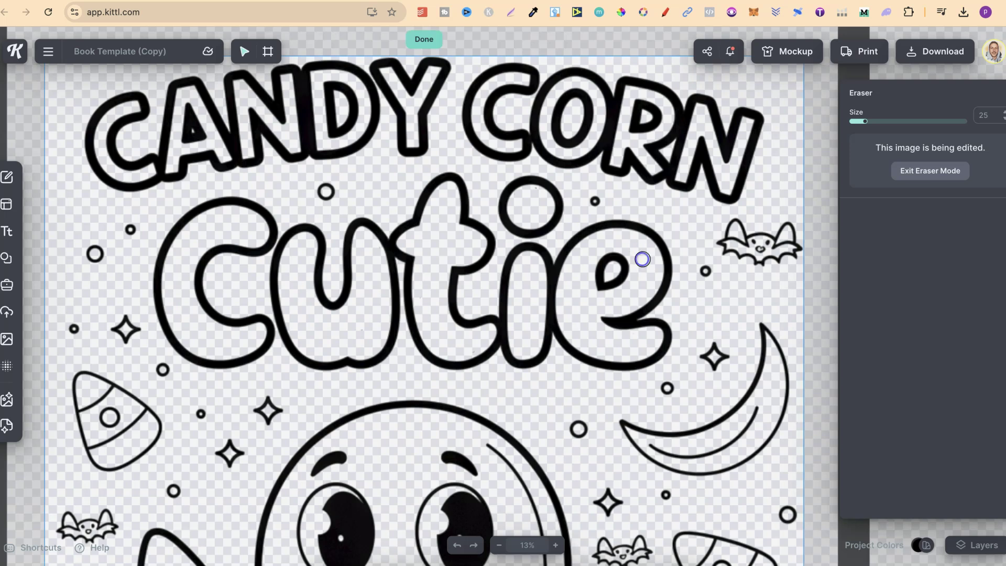
{"action": "left_click", "coordinate": [904, 171]}
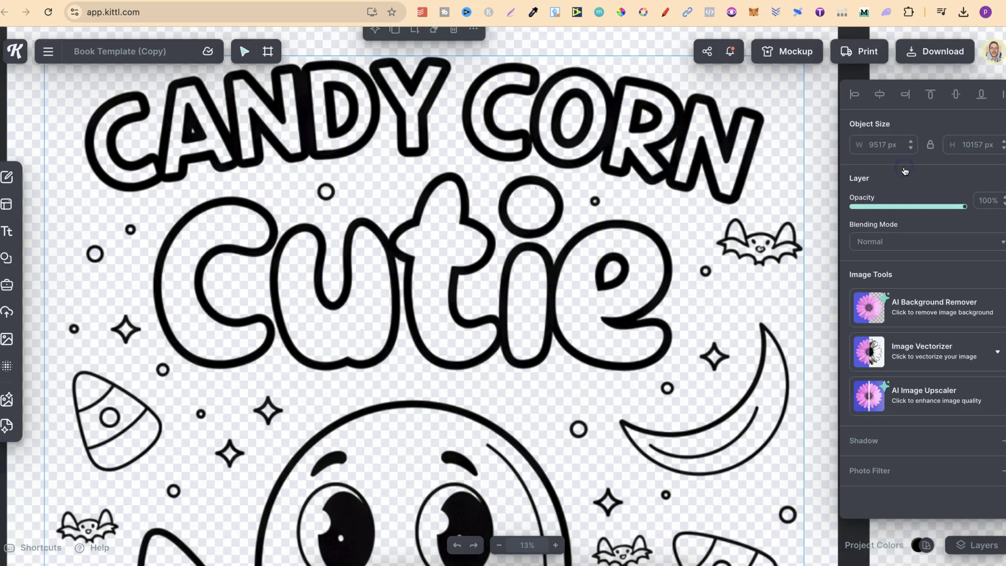
{"action": "left_click", "coordinate": [499, 545]}
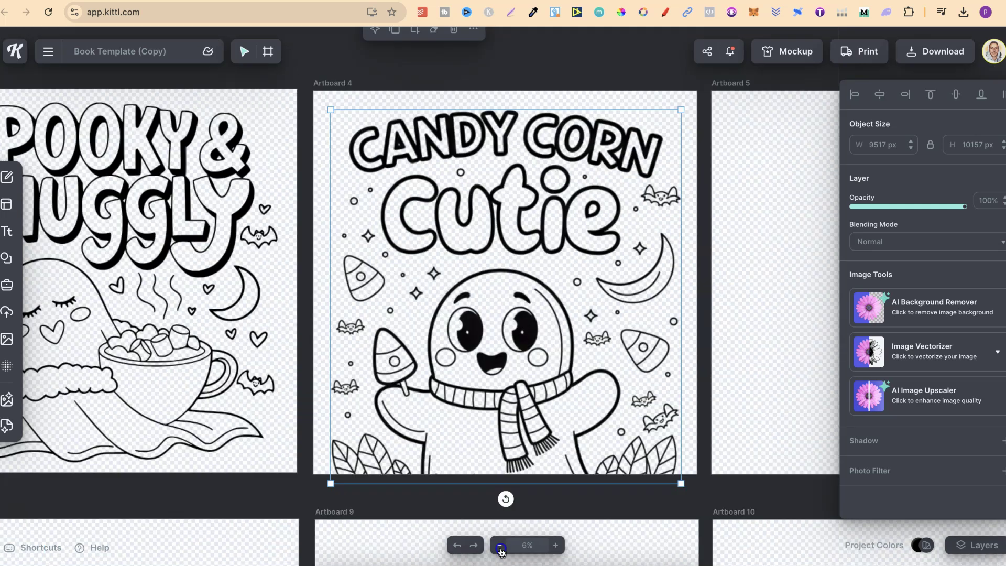
{"action": "left_click", "coordinate": [499, 546]}
{"action": "left_click", "coordinate": [555, 545]}
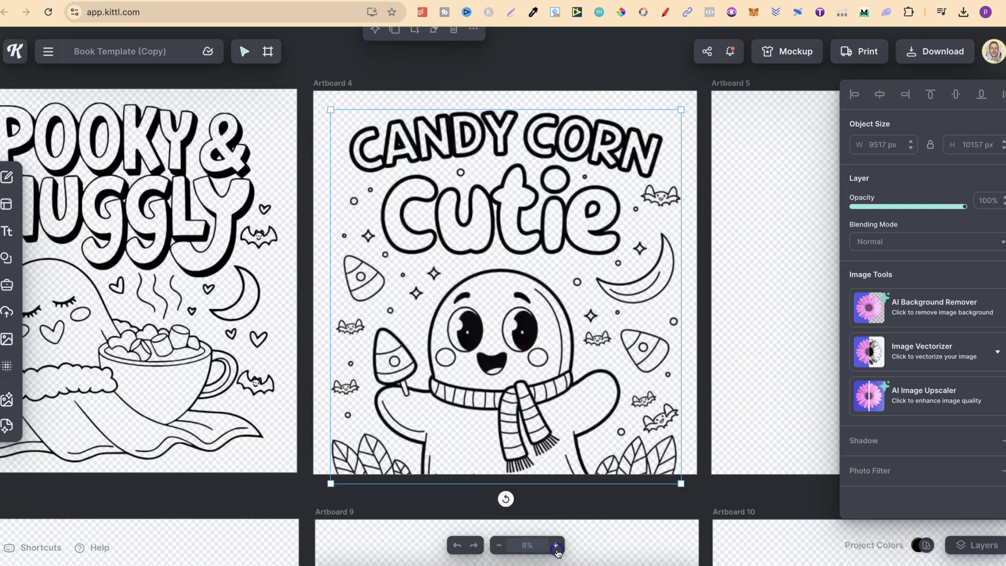
Step: Vectorize the "Candy Corn Cutie" image on Artboard 4 and deselect it
{"action": "left_click", "coordinate": [970, 361]}
{"action": "left_click", "coordinate": [952, 424]}
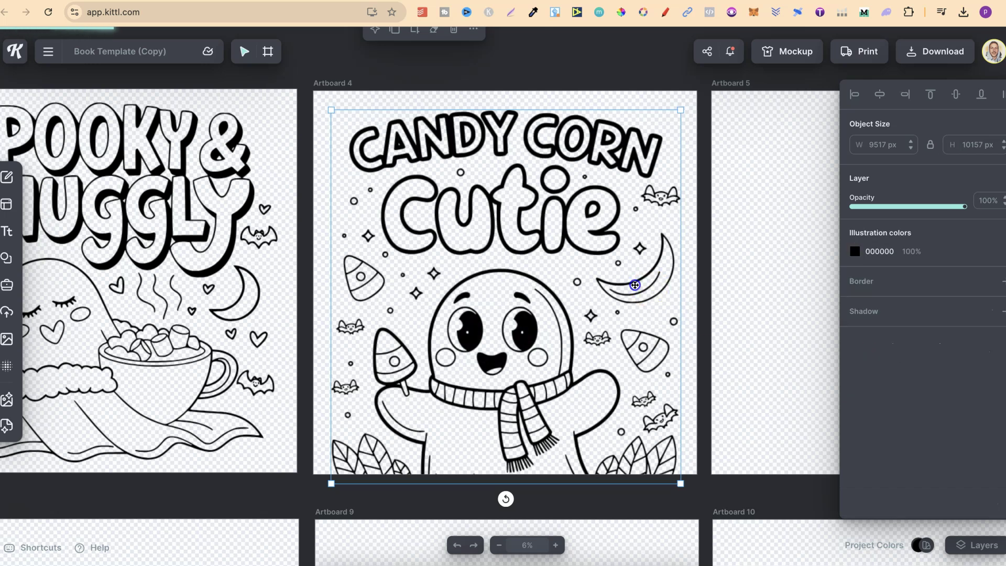
{"action": "left_click", "coordinate": [683, 466]}
{"action": "left_click", "coordinate": [790, 422]}
{"action": "scroll", "coordinate": [791, 421], "scroll_direction": "right", "scroll_amount": 5}
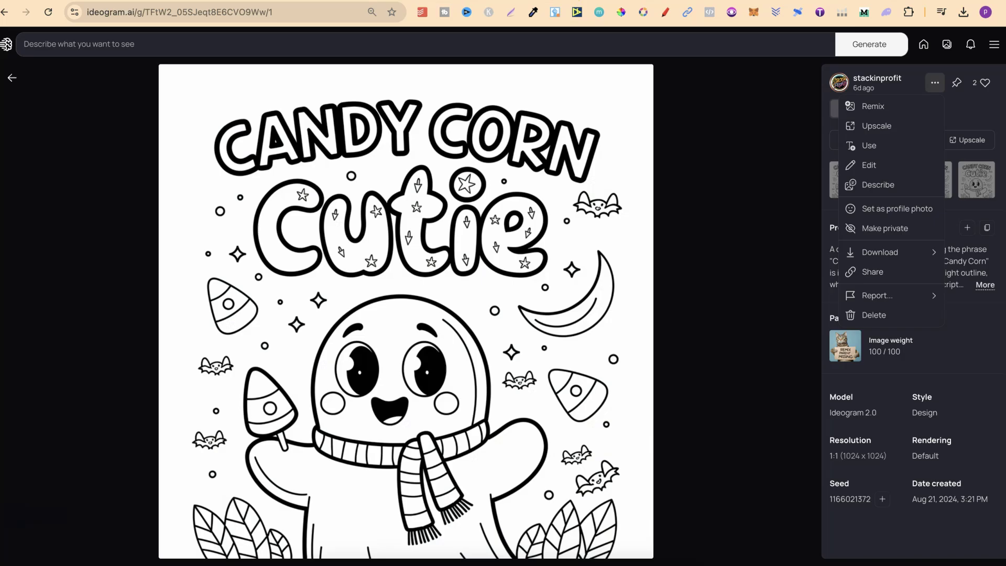
Step: Switch to Ideogram, open the black-and-white "Creep It Cozy" image from the gallery, download it as a PNG, and return to Kittl
{"action": "left_click", "coordinate": [8, 85]}
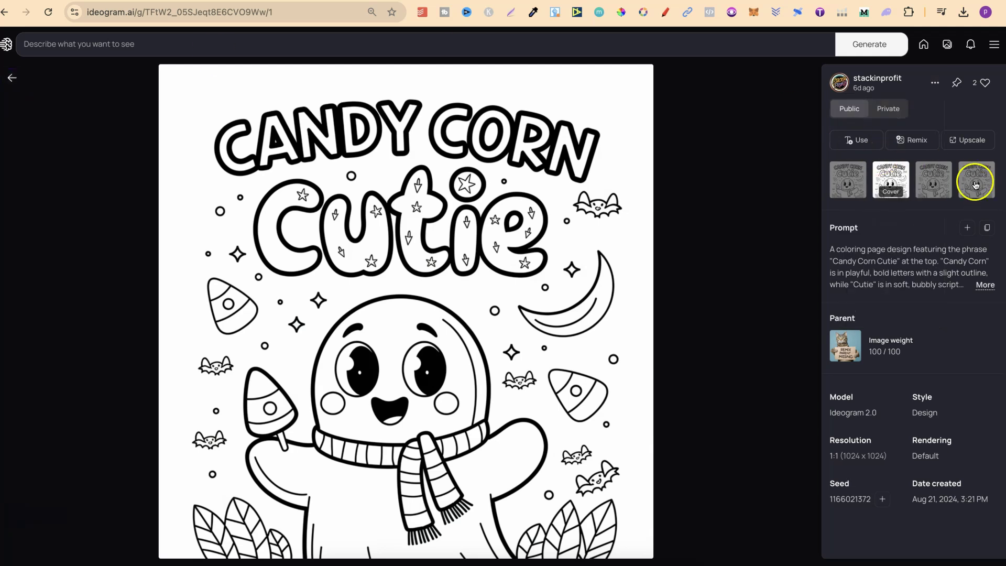
{"action": "left_click", "coordinate": [13, 79]}
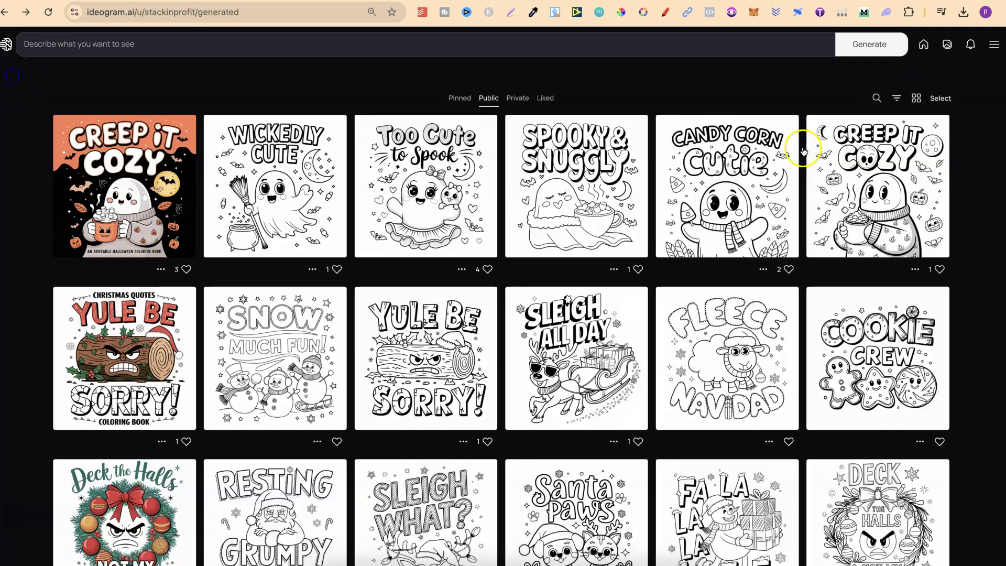
{"action": "left_click", "coordinate": [872, 167]}
{"action": "left_click", "coordinate": [935, 83]}
{"action": "left_click", "coordinate": [871, 253]}
{"action": "left_click", "coordinate": [783, 251]}
{"action": "key", "text": "ctrl+Tab"}
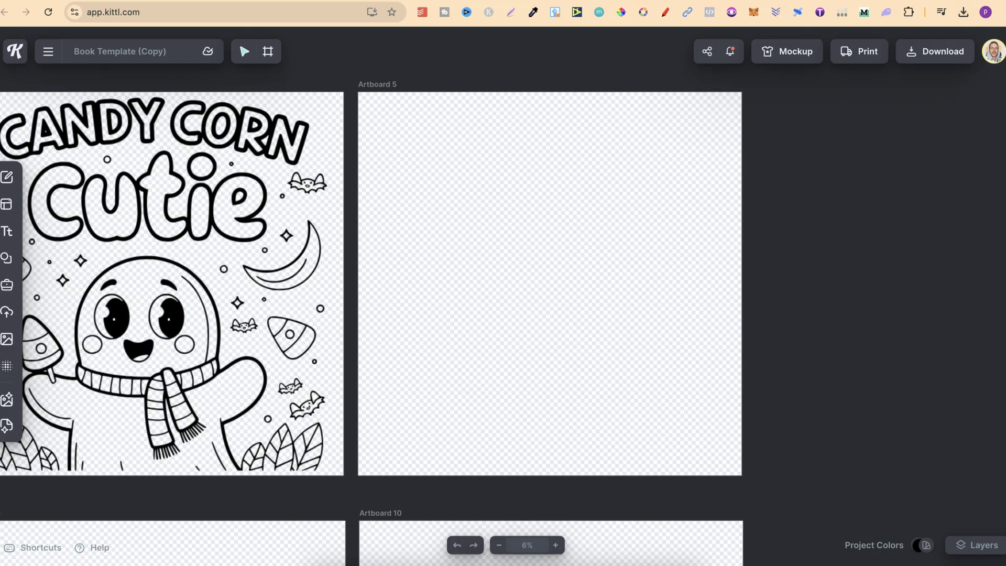
Step: Place the downloaded "Creep It Cozy" image on Artboard 5 and enlarge it to about 10425 px so it fills the artboard
{"action": "left_click", "coordinate": [963, 12]}
{"action": "left_click_drag", "start_coordinate": [884, 73], "coordinate": [598, 236]}
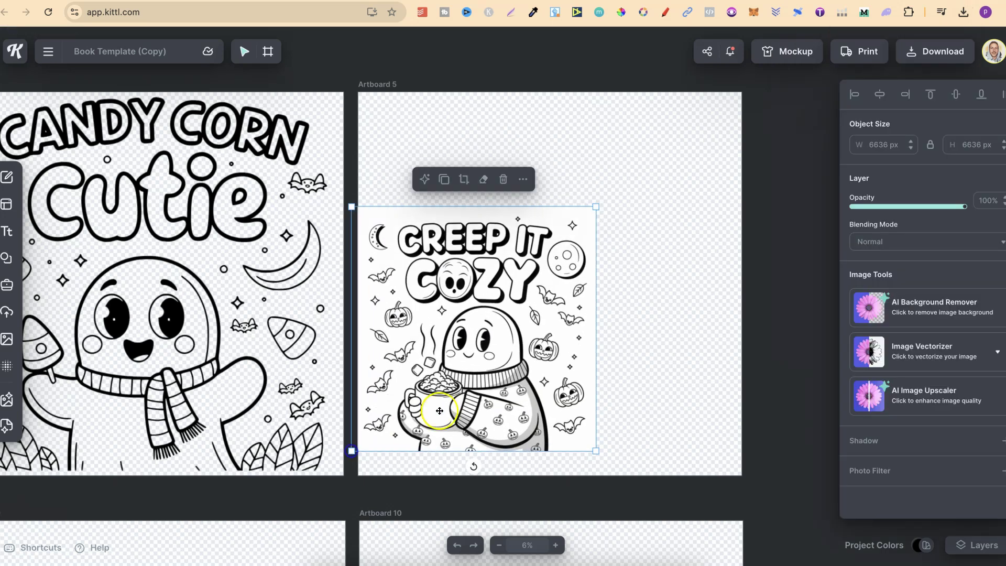
{"action": "left_click_drag", "start_coordinate": [600, 224], "coordinate": [723, 68]}
{"action": "left_click_drag", "start_coordinate": [608, 287], "coordinate": [608, 293]}
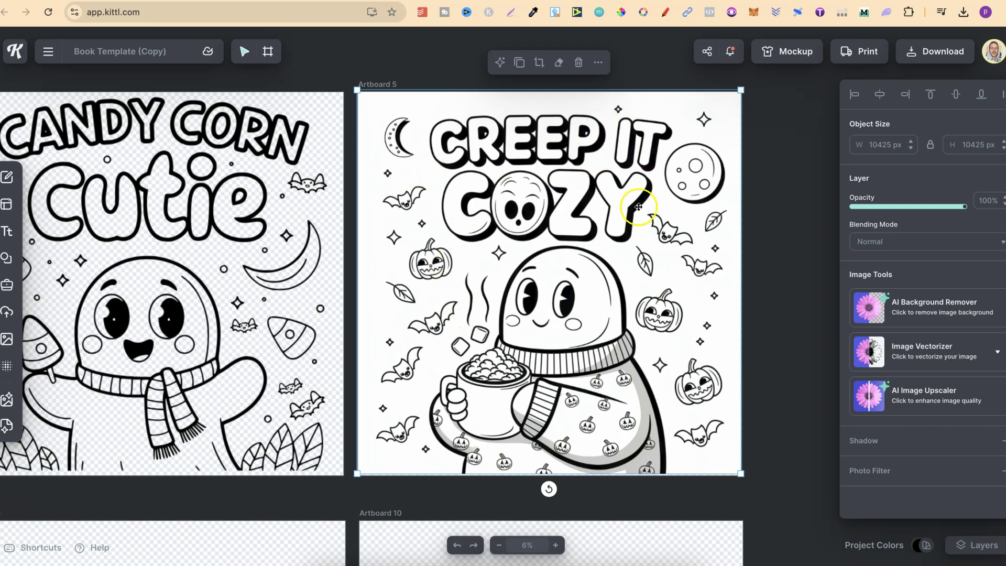
Step: Remove the background of the "Creep It Cozy" image and vectorize it with 1 color
{"action": "left_click", "coordinate": [900, 306]}
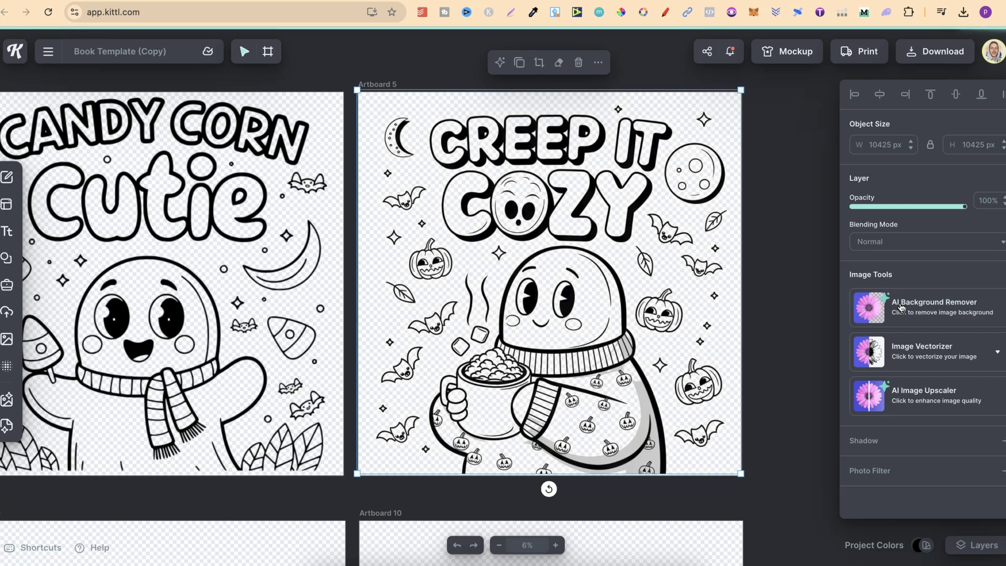
{"action": "left_click", "coordinate": [923, 344]}
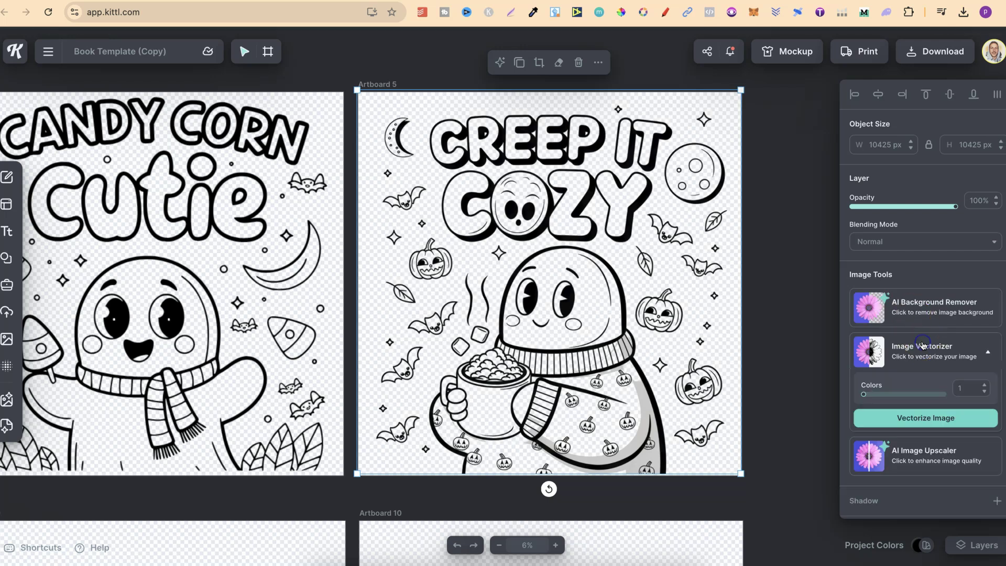
{"action": "left_click", "coordinate": [927, 349]}
{"action": "left_click", "coordinate": [950, 424]}
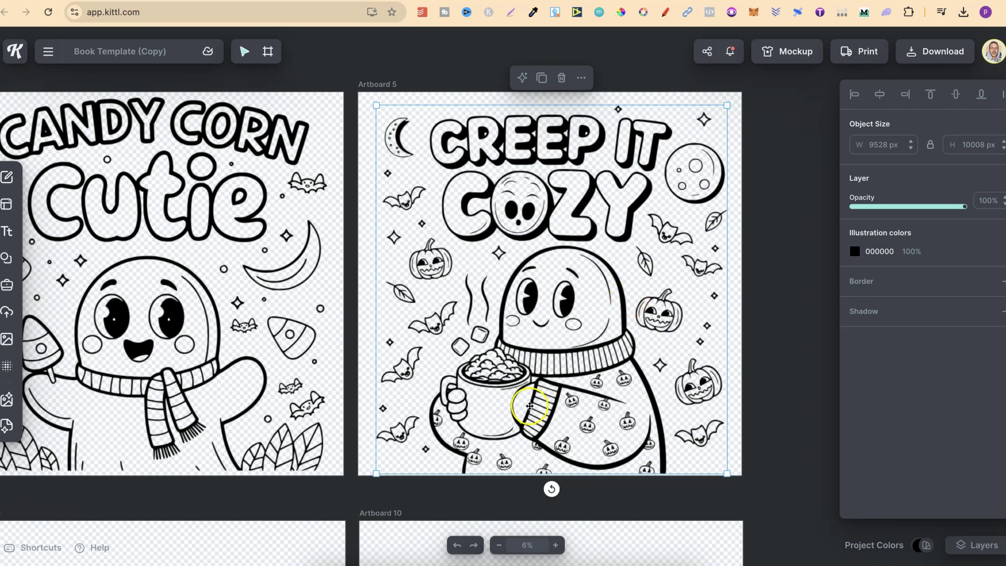
{"action": "left_click", "coordinate": [454, 545]}
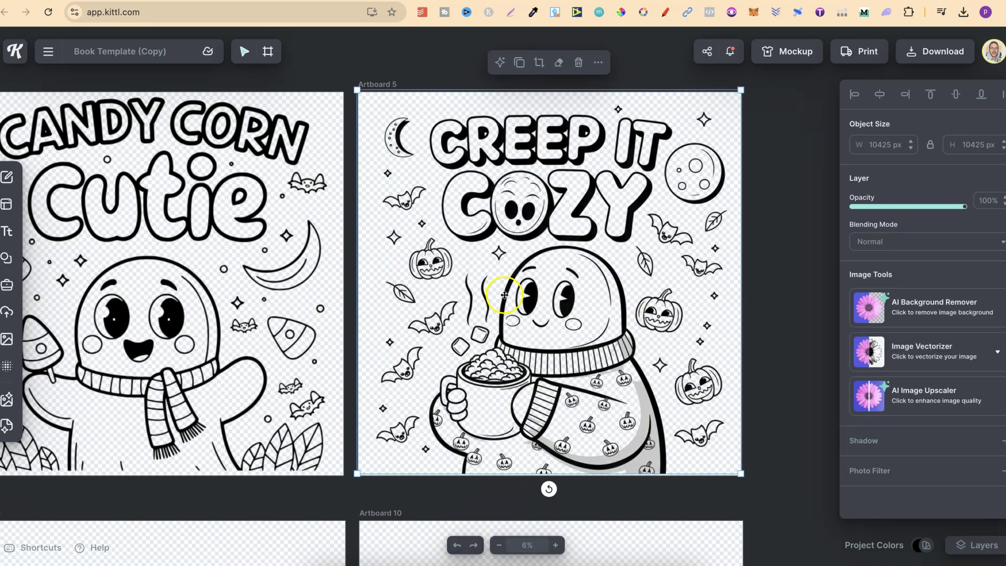
{"action": "right_click", "coordinate": [504, 403]}
{"action": "left_click", "coordinate": [538, 387]}
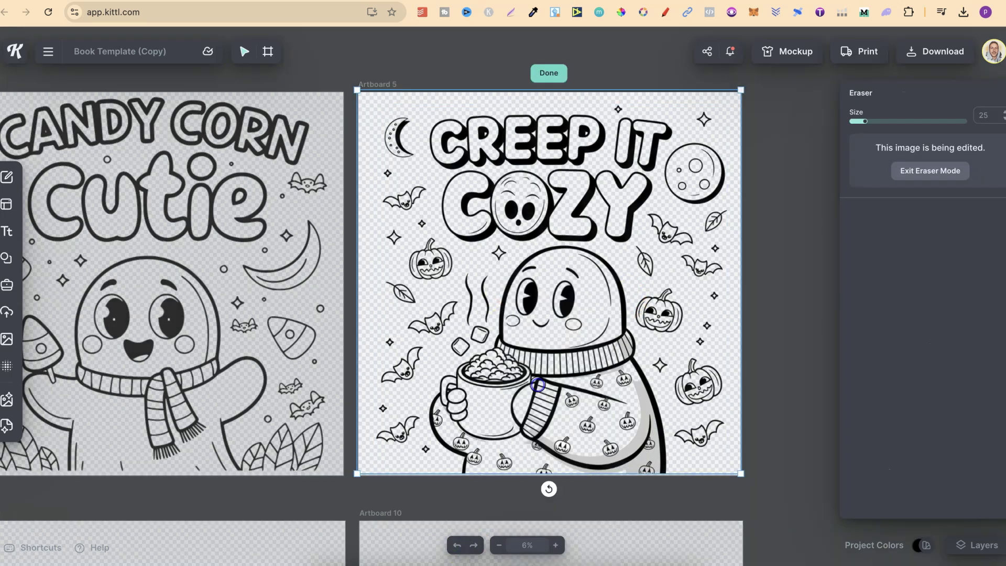
{"action": "left_click", "coordinate": [559, 545]}
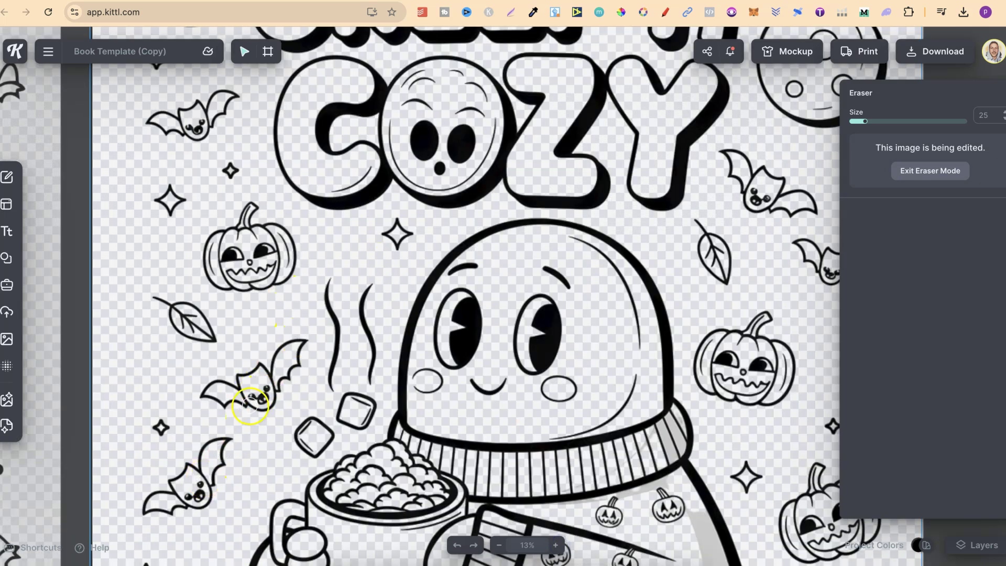
{"action": "scroll", "coordinate": [792, 283], "scroll_direction": "right", "scroll_amount": 8}
{"action": "scroll", "coordinate": [792, 283], "scroll_direction": "up", "scroll_amount": 1}
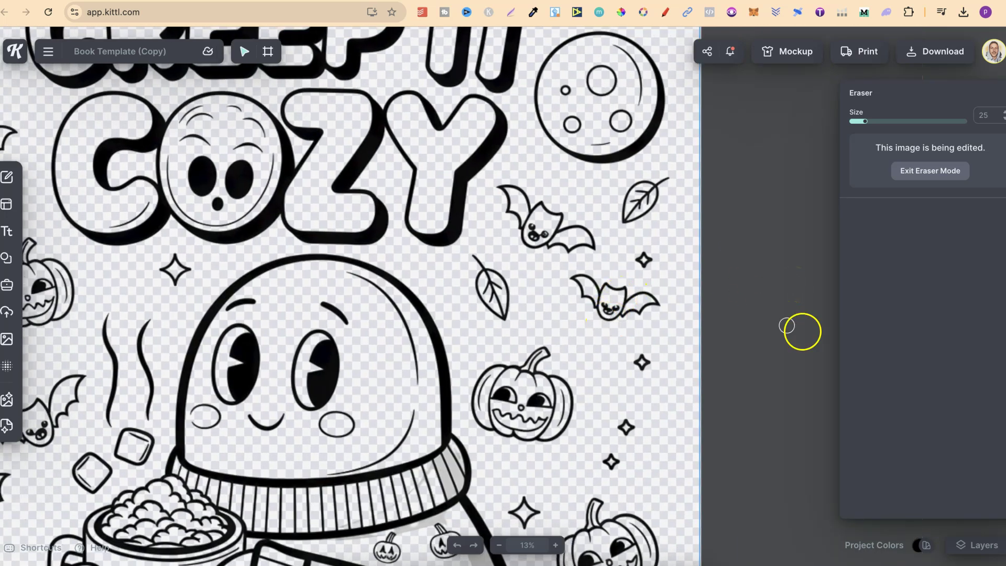
{"action": "left_click", "coordinate": [910, 173]}
{"action": "left_click", "coordinate": [786, 231]}
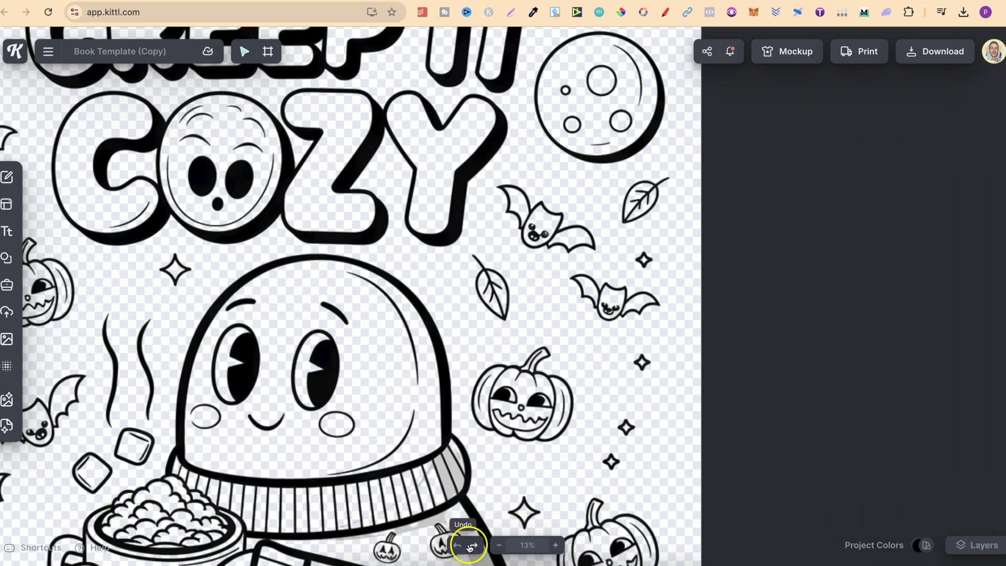
{"action": "left_click", "coordinate": [499, 545]}
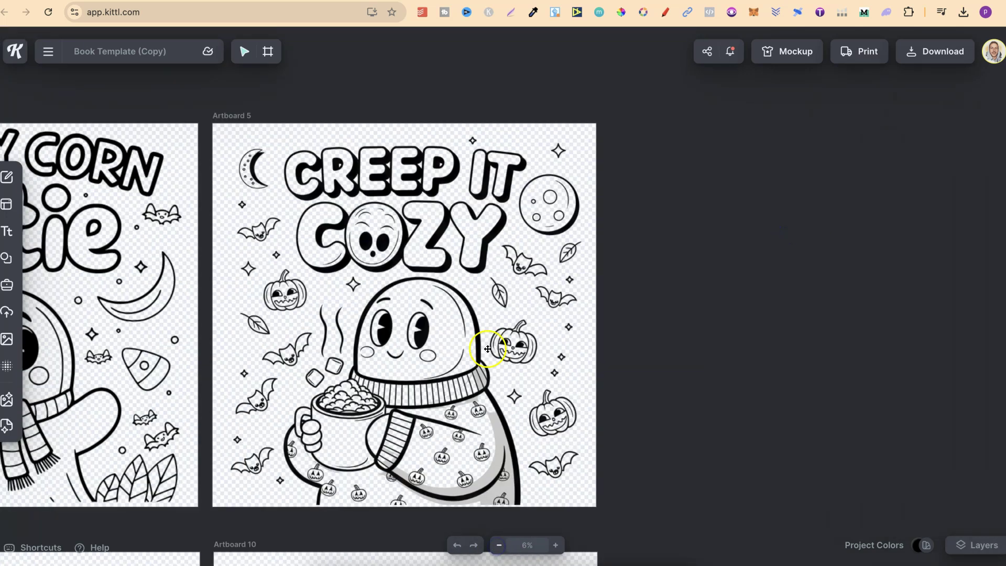
{"action": "left_click", "coordinate": [474, 545]}
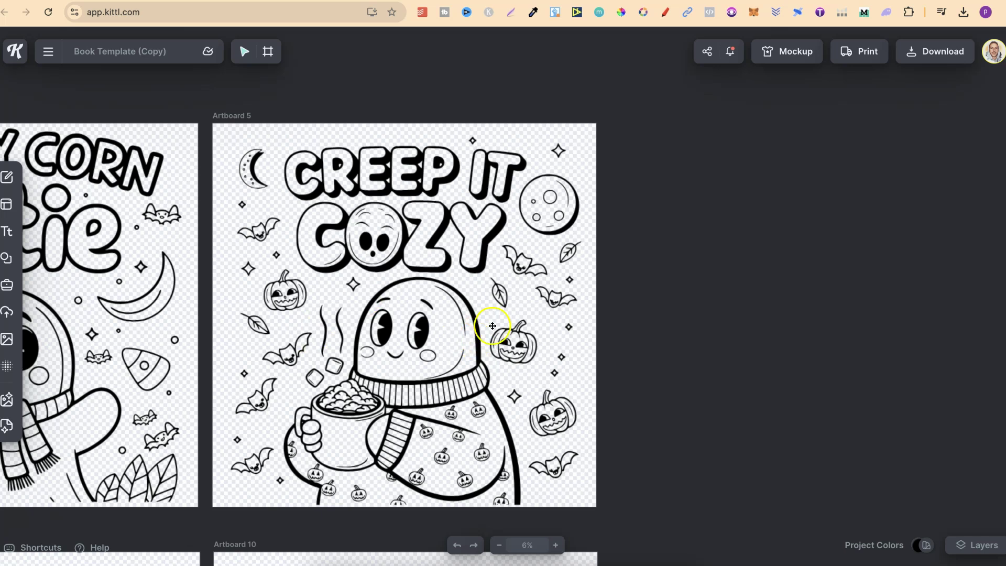
Step: Open the download options for the project and choose only Artboards 1 to 5 for export
{"action": "scroll", "coordinate": [805, 279], "scroll_direction": "left", "scroll_amount": 5}
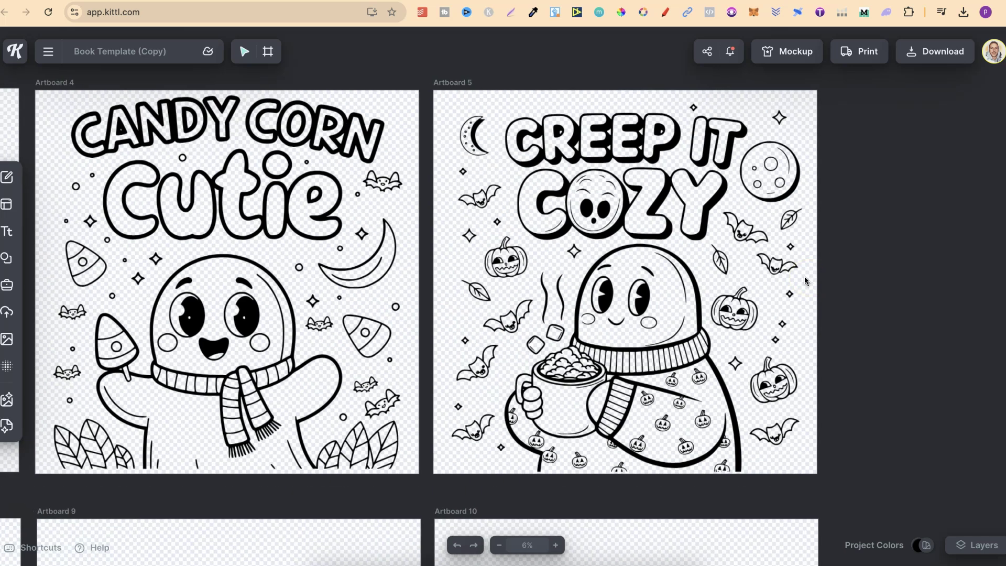
{"action": "left_click", "coordinate": [497, 545]}
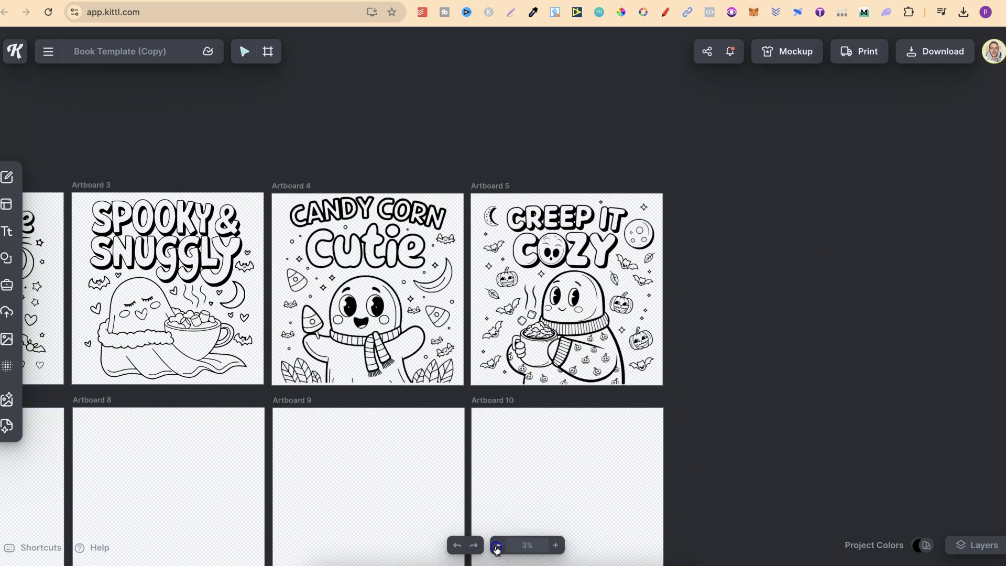
{"action": "left_click", "coordinate": [496, 545]}
{"action": "scroll", "coordinate": [650, 436], "scroll_direction": "left", "scroll_amount": 5}
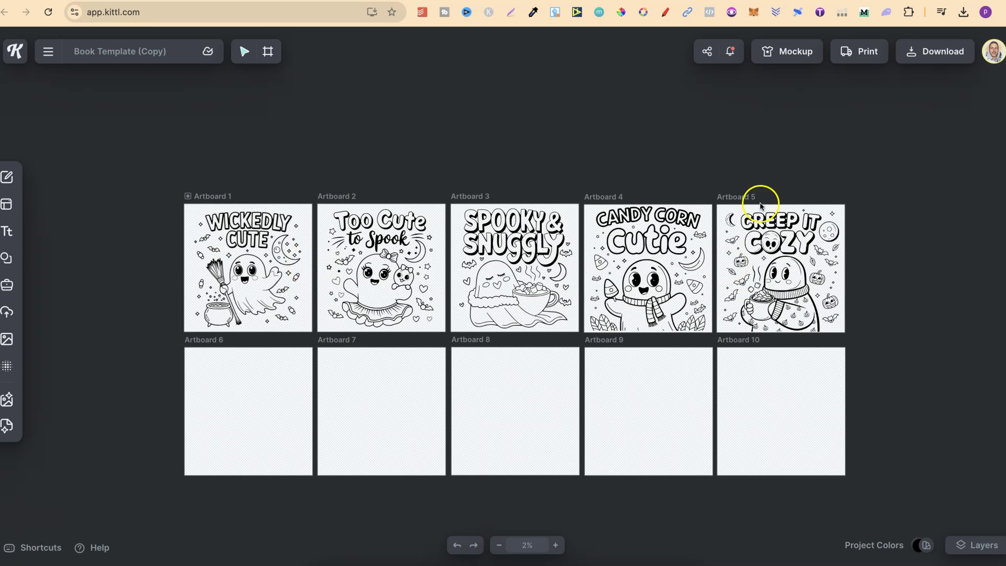
{"action": "left_click", "coordinate": [917, 56]}
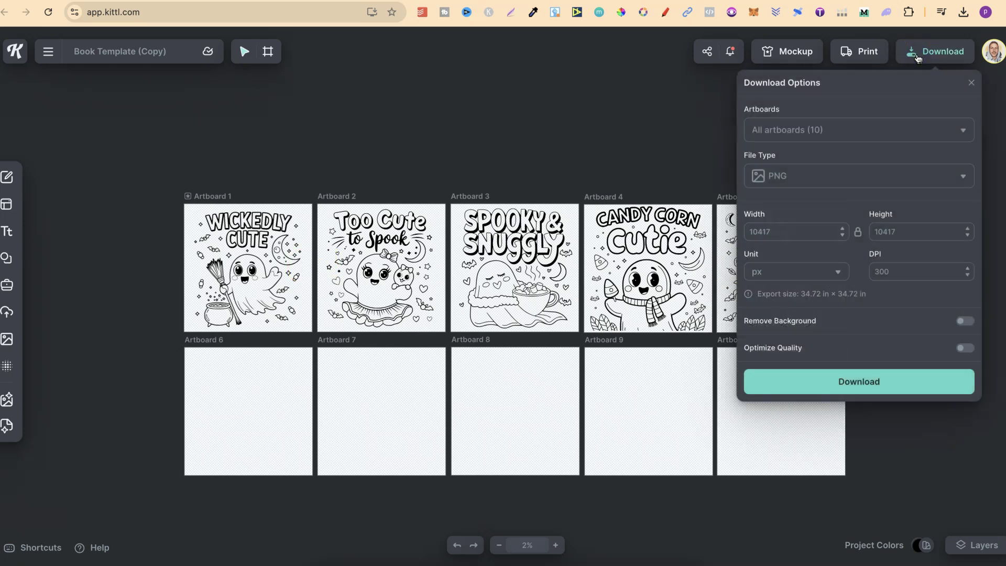
{"action": "left_click", "coordinate": [809, 131]}
{"action": "left_click", "coordinate": [949, 171]}
{"action": "left_click", "coordinate": [949, 212]}
{"action": "left_click", "coordinate": [949, 253]}
{"action": "left_click", "coordinate": [949, 293]}
{"action": "scroll", "coordinate": [943, 283], "scroll_direction": "down", "scroll_amount": 2}
{"action": "left_click", "coordinate": [949, 251]}
{"action": "left_click", "coordinate": [949, 291]}
{"action": "left_click", "coordinate": [910, 365]}
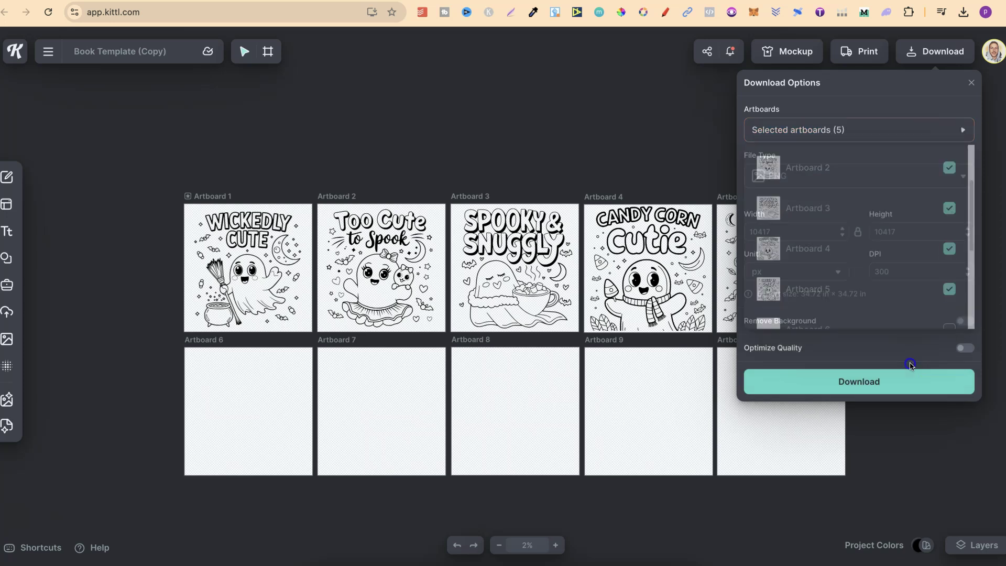
Step: Set the file type to SVG, turn on Remove Background, and download the selected artboards
{"action": "left_click", "coordinate": [865, 175]}
{"action": "left_click", "coordinate": [795, 266]}
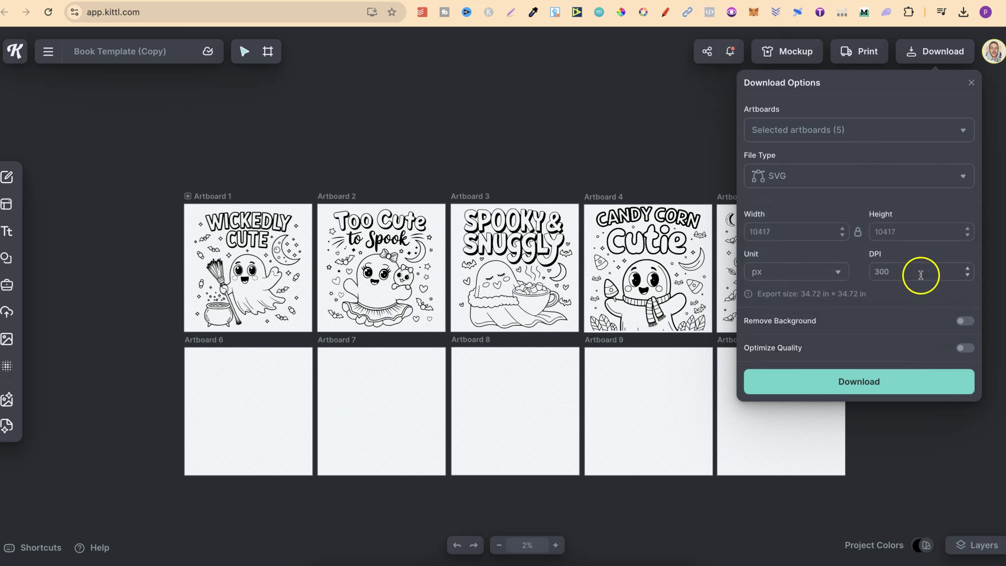
{"action": "left_click", "coordinate": [963, 322]}
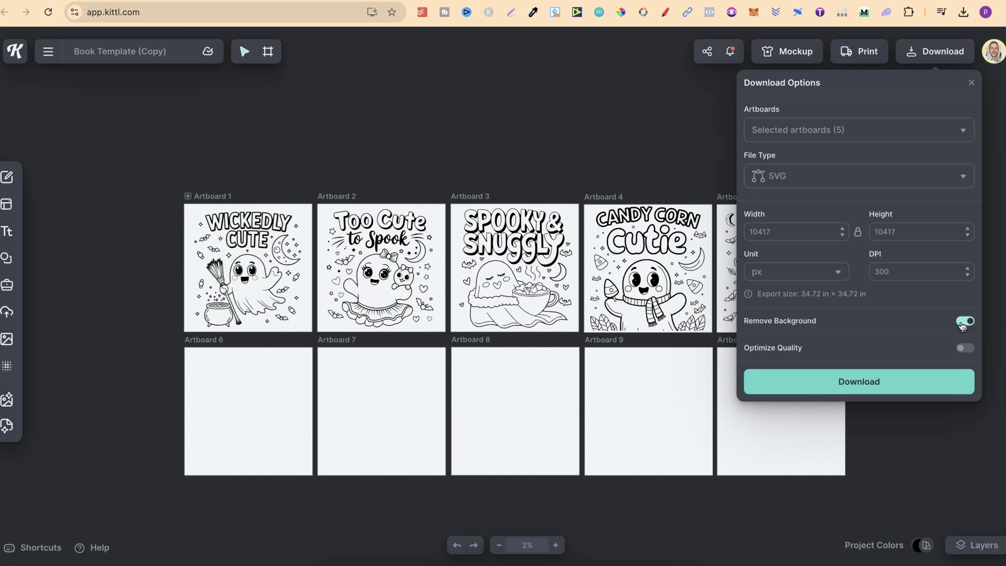
{"action": "left_click", "coordinate": [869, 376]}
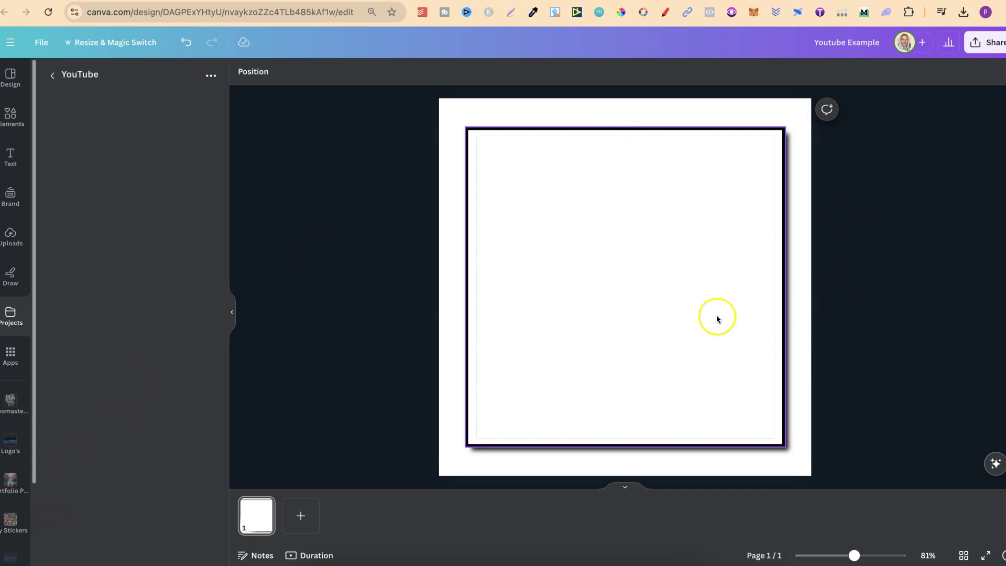
{"action": "left_click_drag", "start_coordinate": [636, 283], "coordinate": [332, 365]}
{"action": "mouse_move", "coordinate": [779, 218]}
{"action": "left_mouse_down"}
{"action": "mouse_move", "coordinate": [733, 254]}
{"action": "mouse_move", "coordinate": [754, 206]}
{"action": "mouse_move", "coordinate": [784, 205]}
{"action": "mouse_move", "coordinate": [779, 225]}
{"action": "mouse_move", "coordinate": [777, 213]}
{"action": "left_mouse_up"}
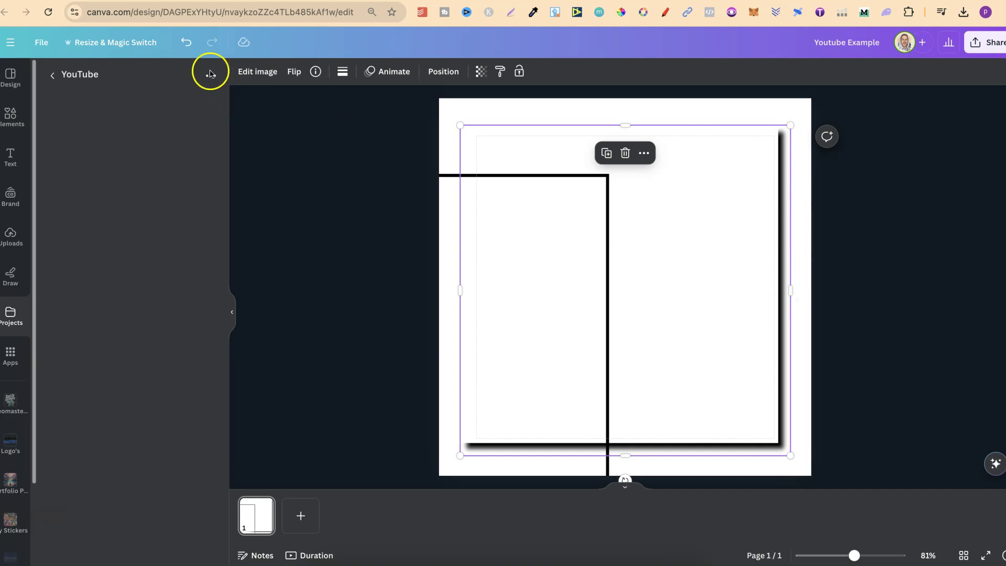
{"action": "left_click", "coordinate": [185, 46]}
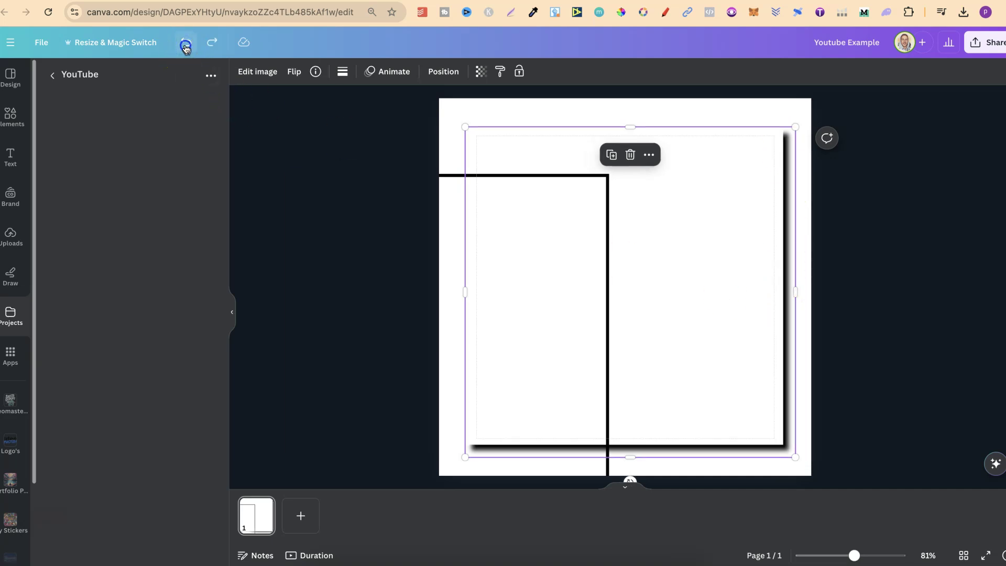
{"action": "left_click", "coordinate": [185, 46]}
{"action": "left_click", "coordinate": [855, 216]}
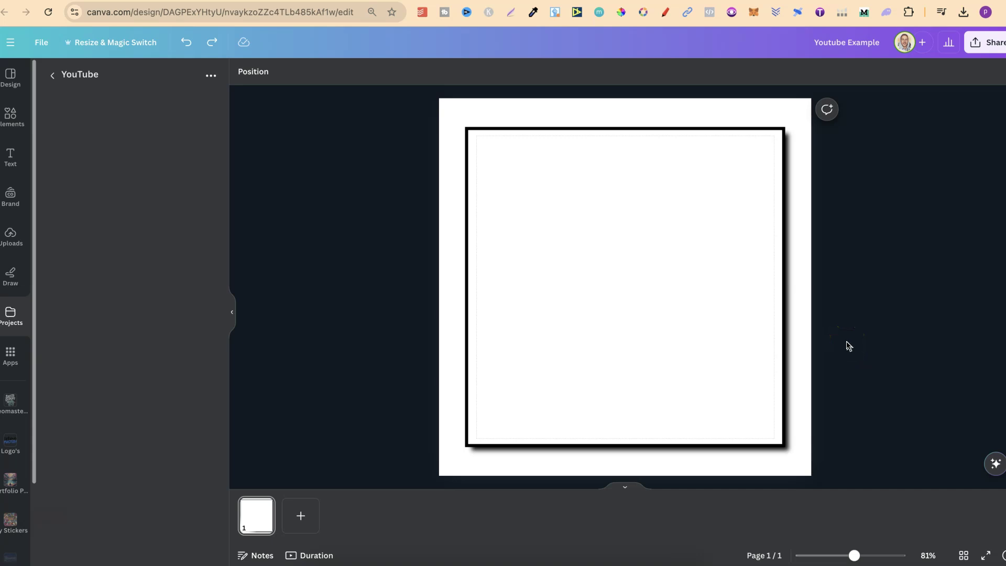
Step: Upload Artboard 1.svg to Artboard 5.svg from the downloaded Book Template (Copy) folder into Canva's YouTube folder
{"action": "left_click", "coordinate": [963, 11]}
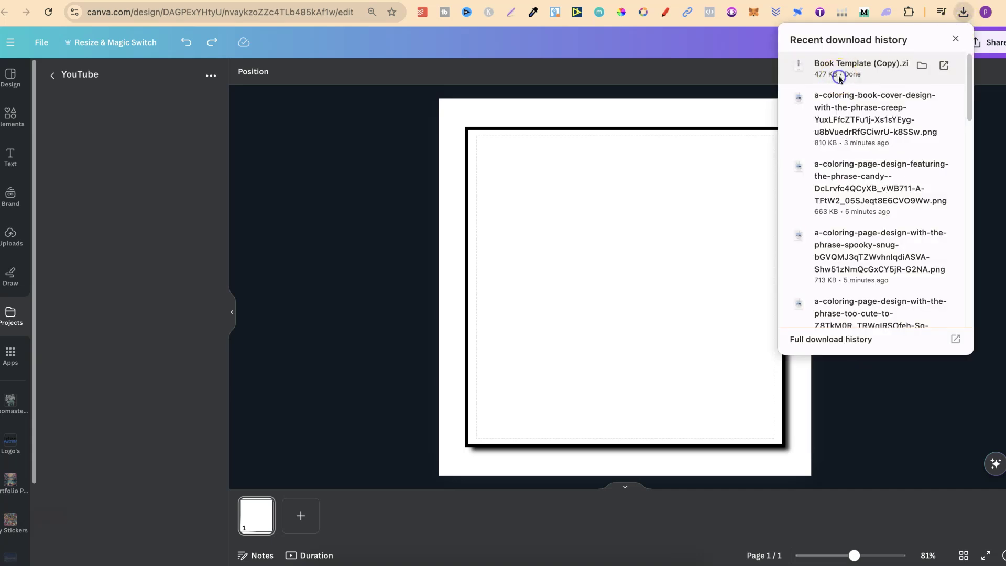
{"action": "left_click", "coordinate": [838, 78]}
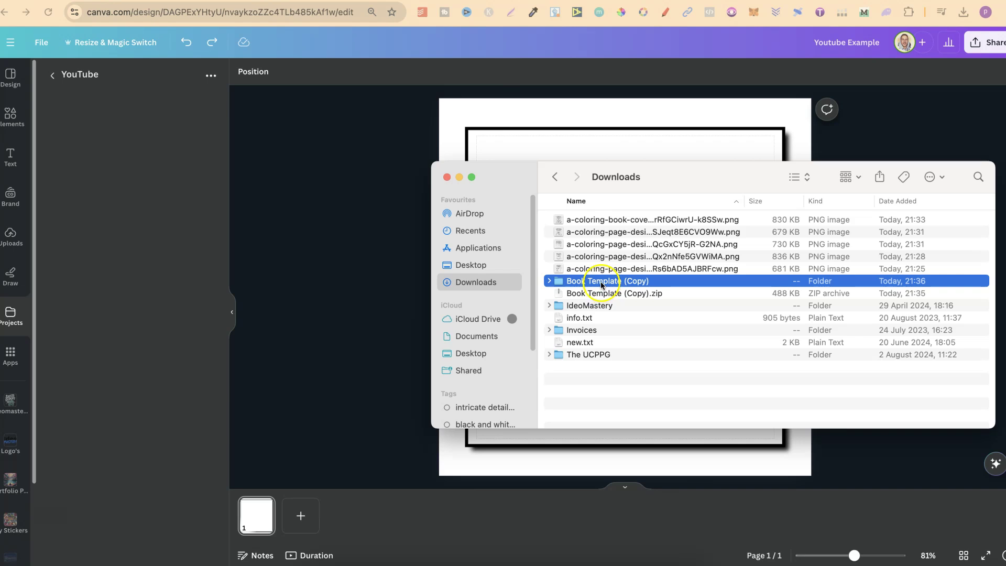
{"action": "double_click", "coordinate": [601, 281]}
{"action": "left_click_drag", "start_coordinate": [633, 290], "coordinate": [566, 202]}
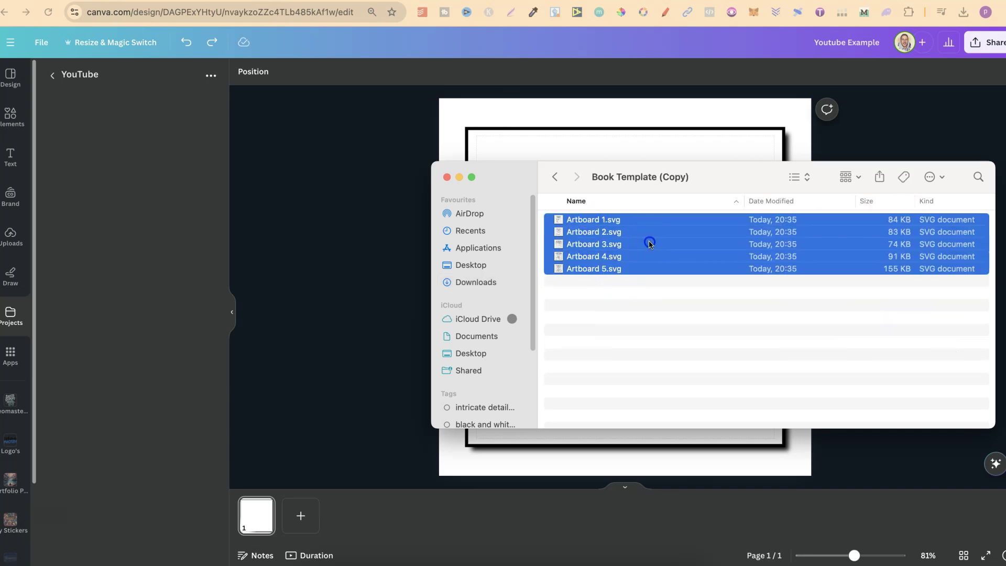
{"action": "left_click_drag", "start_coordinate": [592, 256], "coordinate": [149, 263]}
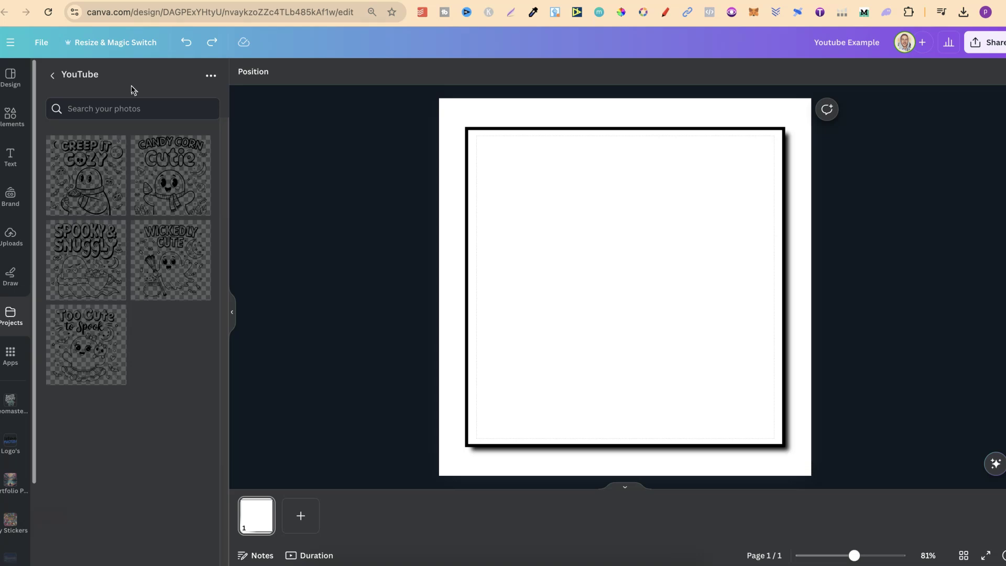
Step: Duplicate the framed page four times to make five pages
{"action": "left_click", "coordinate": [80, 78]}
{"action": "left_click", "coordinate": [251, 514]}
{"action": "key", "text": "ctrl+d"}
{"action": "key", "text": "ctrl+d"}
{"action": "key", "text": "ctrl+d"}
{"action": "key", "text": "ctrl+d"}
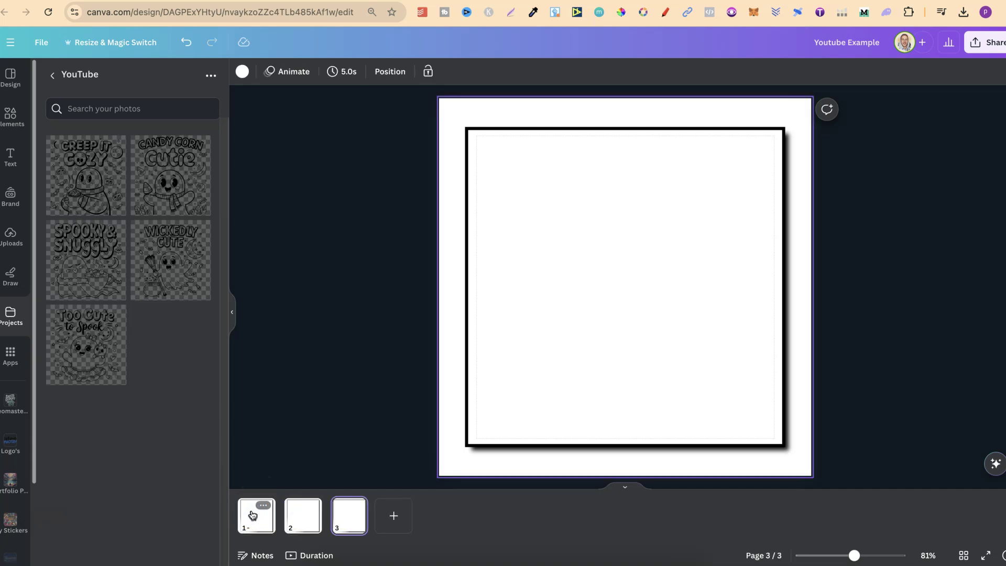
Step: Add the "Creep It Cozy" artwork to page 5 and enlarge it to fill the black frame
{"action": "left_click", "coordinate": [86, 175]}
{"action": "left_click_drag", "start_coordinate": [550, 361], "coordinate": [462, 436]}
{"action": "left_click_drag", "start_coordinate": [701, 213], "coordinate": [785, 129]}
Step: Align the "Creep It Cozy" artwork to the page's centre and middle, and move its page to the first position
{"action": "right_click", "coordinate": [652, 219]}
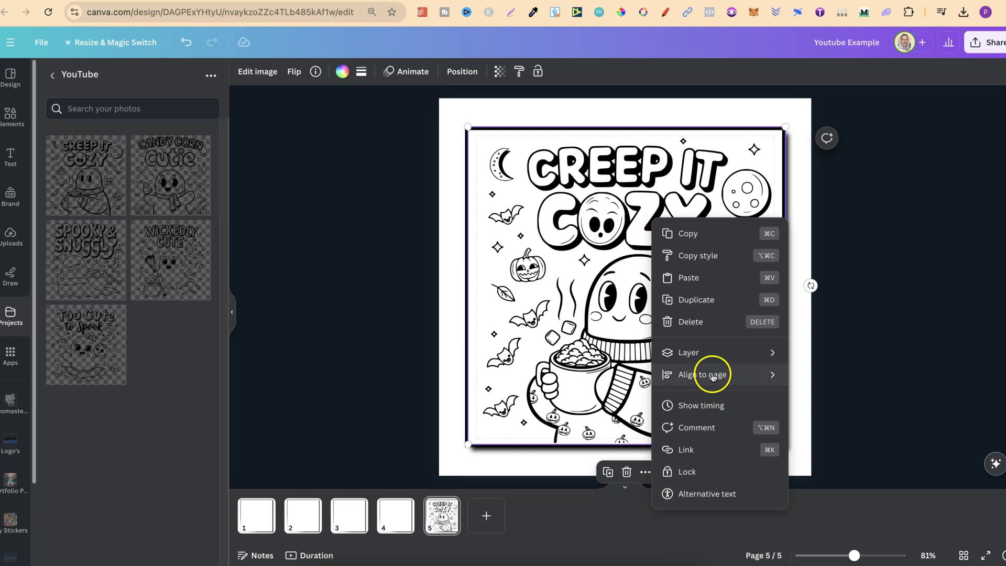
{"action": "mouse_move", "coordinate": [712, 374]}
{"action": "left_click", "coordinate": [827, 398]}
{"action": "right_click", "coordinate": [628, 267]}
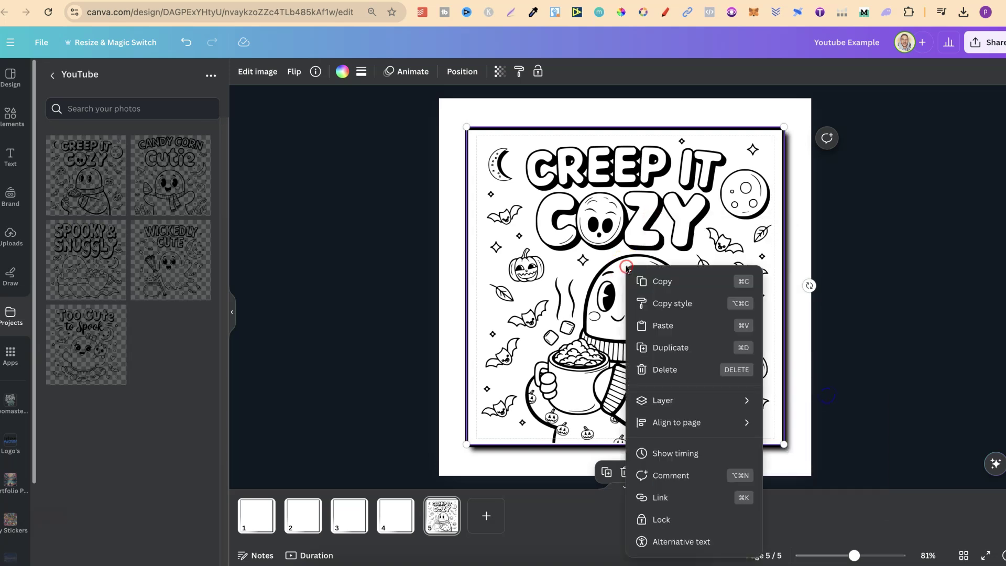
{"action": "mouse_move", "coordinate": [688, 423]}
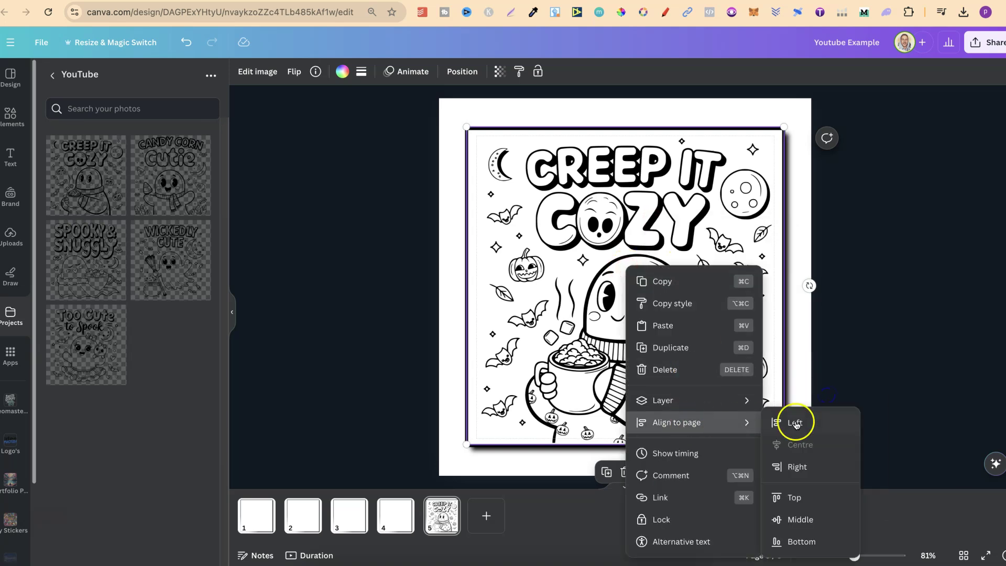
{"action": "left_click", "coordinate": [796, 521]}
{"action": "left_click_drag", "start_coordinate": [429, 514], "coordinate": [251, 512]}
Step: Add "Candy Corn Cutie" to page 2, "Spooky & Snuggly" to page 3, "Wickedly Cute" to page 4 and "Too Cute to Spook" to page 5
{"action": "left_click", "coordinate": [302, 515]}
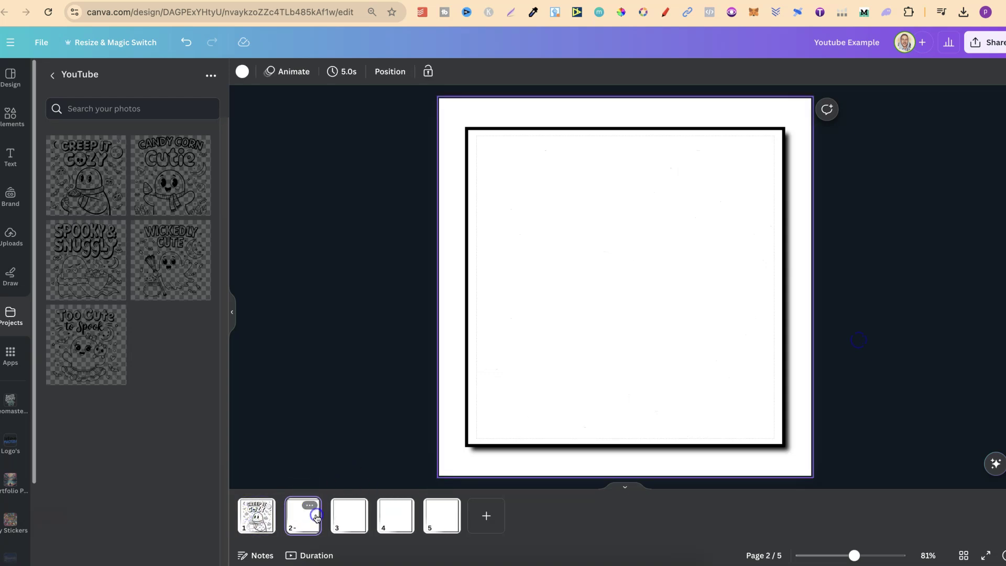
{"action": "left_click", "coordinate": [163, 170]}
{"action": "left_click", "coordinate": [349, 513]}
{"action": "left_click", "coordinate": [104, 233]}
{"action": "left_click", "coordinate": [398, 515]}
{"action": "left_click", "coordinate": [190, 264]}
{"action": "left_click", "coordinate": [442, 514]}
{"action": "left_click", "coordinate": [81, 321]}
Step: Enlarge the "Candy Corn Cutie" artwork on page 2 to fill the black frame
{"action": "left_click", "coordinate": [303, 515]}
{"action": "left_click", "coordinate": [568, 271]}
{"action": "left_click_drag", "start_coordinate": [550, 360], "coordinate": [464, 447]}
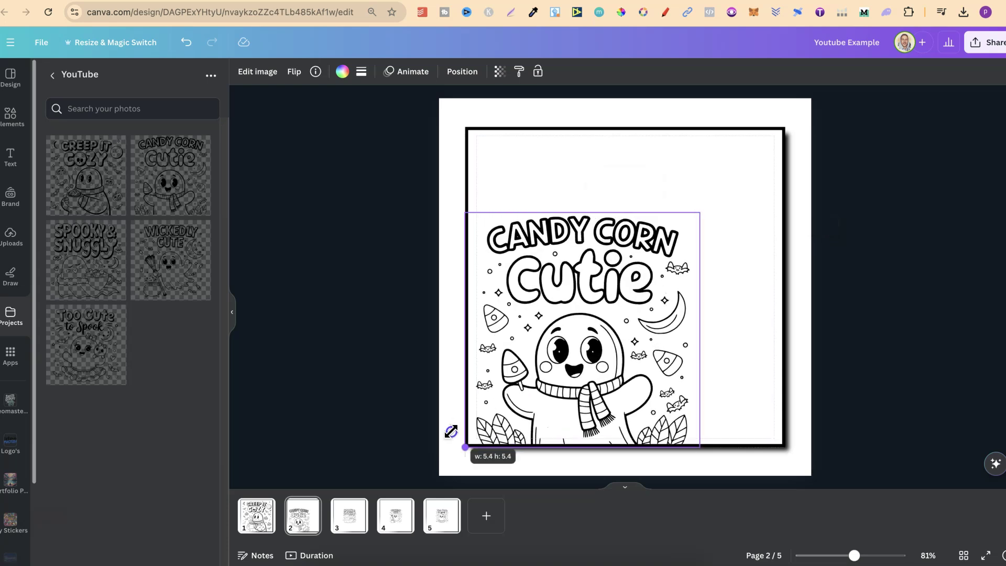
{"action": "left_click", "coordinate": [700, 210]}
{"action": "left_click", "coordinate": [691, 216]}
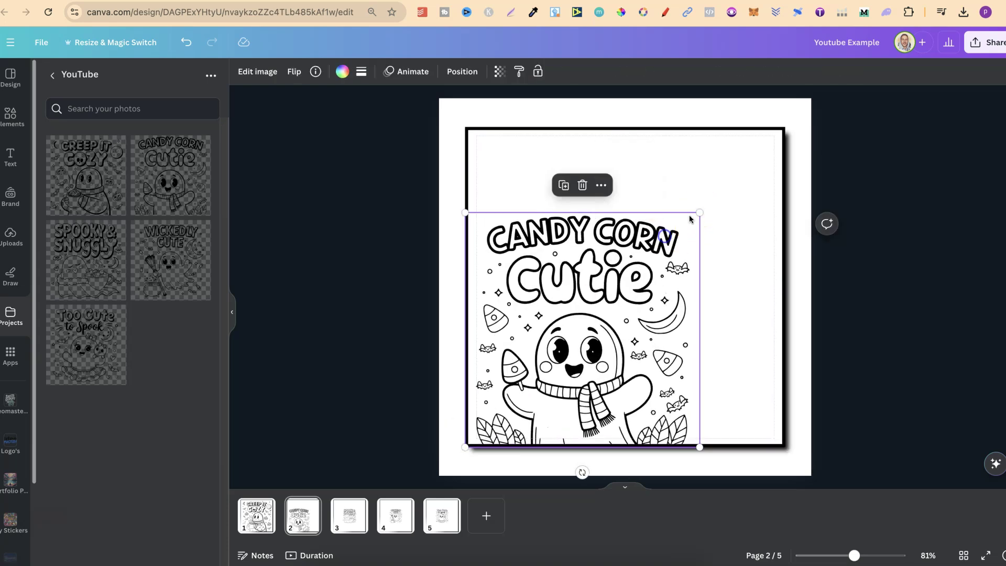
{"action": "left_click_drag", "start_coordinate": [698, 213], "coordinate": [782, 130]}
Step: Enlarge the "Spooky & Snuggly" artwork on page 3 to fill the black frame
{"action": "left_click", "coordinate": [578, 310]}
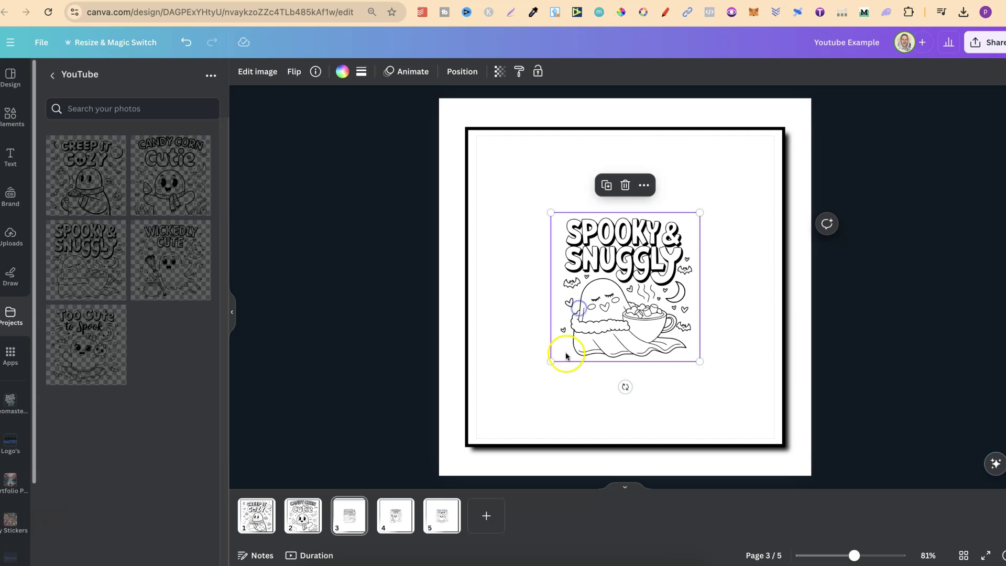
{"action": "left_click", "coordinate": [552, 365]}
{"action": "left_click", "coordinate": [558, 360]}
{"action": "left_click_drag", "start_coordinate": [550, 361], "coordinate": [460, 441]}
{"action": "left_click_drag", "start_coordinate": [701, 211], "coordinate": [781, 125]}
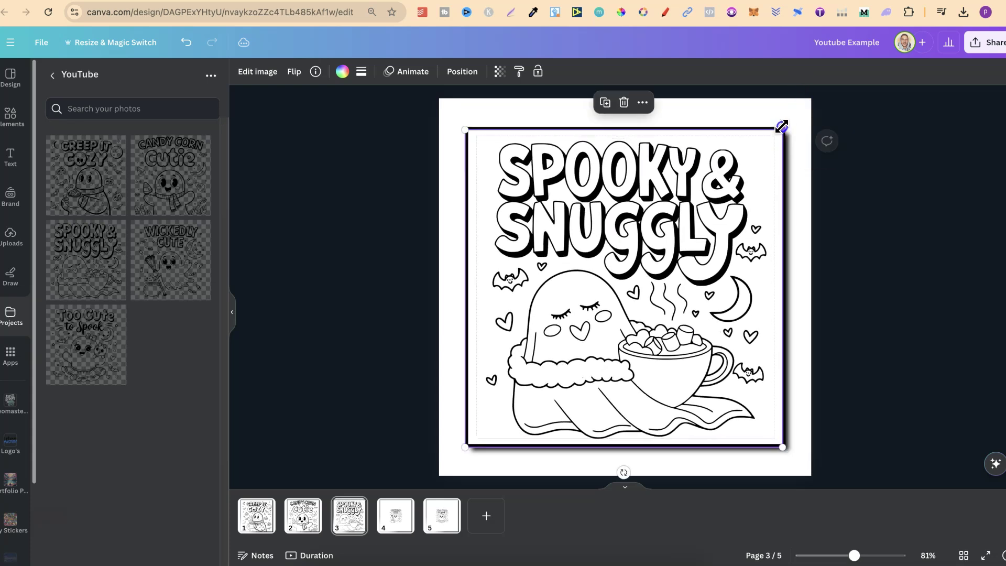
Step: Enlarge the "Wickedly Cute" artwork on page 4 to fill the black frame
{"action": "left_click", "coordinate": [390, 513]}
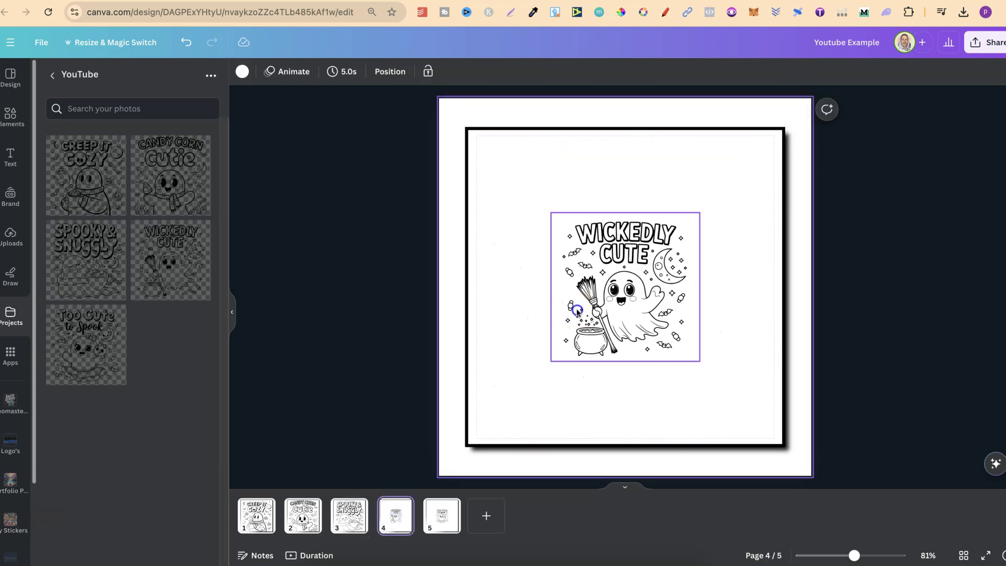
{"action": "left_click", "coordinate": [577, 312]}
{"action": "left_click_drag", "start_coordinate": [547, 360], "coordinate": [461, 438]}
{"action": "left_click_drag", "start_coordinate": [700, 212], "coordinate": [775, 124]}
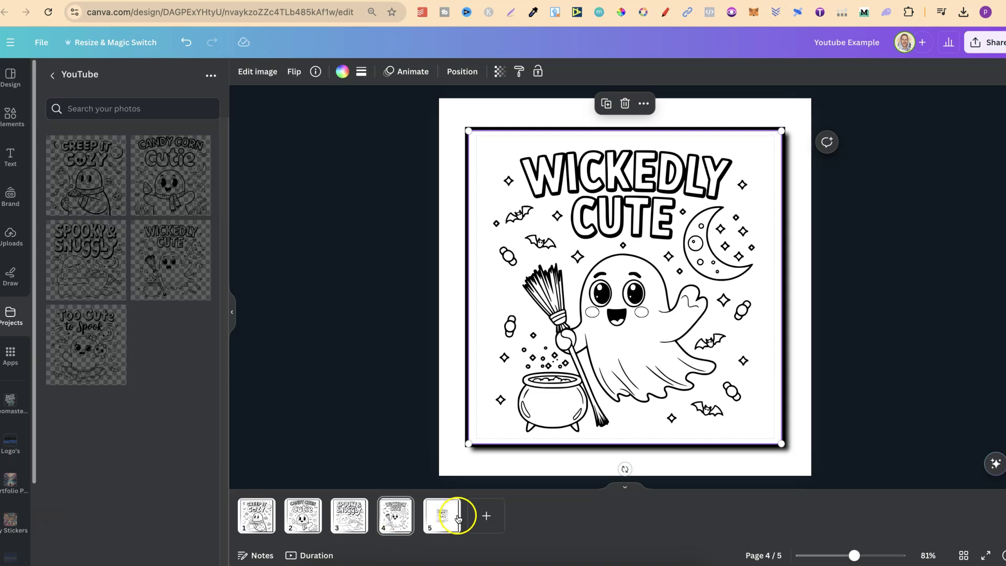
Step: Enlarge the "Too Cute to Spook" artwork on page 5 to fill the black frame and deselect it
{"action": "left_click", "coordinate": [441, 515]}
{"action": "left_click", "coordinate": [560, 356]}
{"action": "left_click_drag", "start_coordinate": [548, 359], "coordinate": [465, 447]}
{"action": "left_click_drag", "start_coordinate": [700, 214], "coordinate": [779, 125]}
{"action": "left_click", "coordinate": [882, 213]}
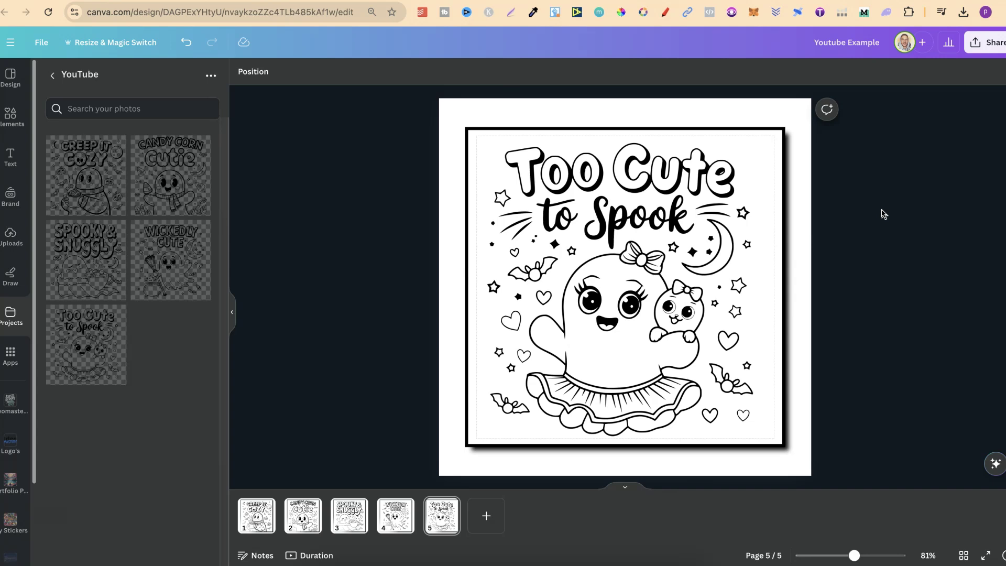
Step: Review the five framed coloring pages from first to last, and look at the source artboards in Kittl before returning to Canva
{"action": "left_click", "coordinate": [257, 524]}
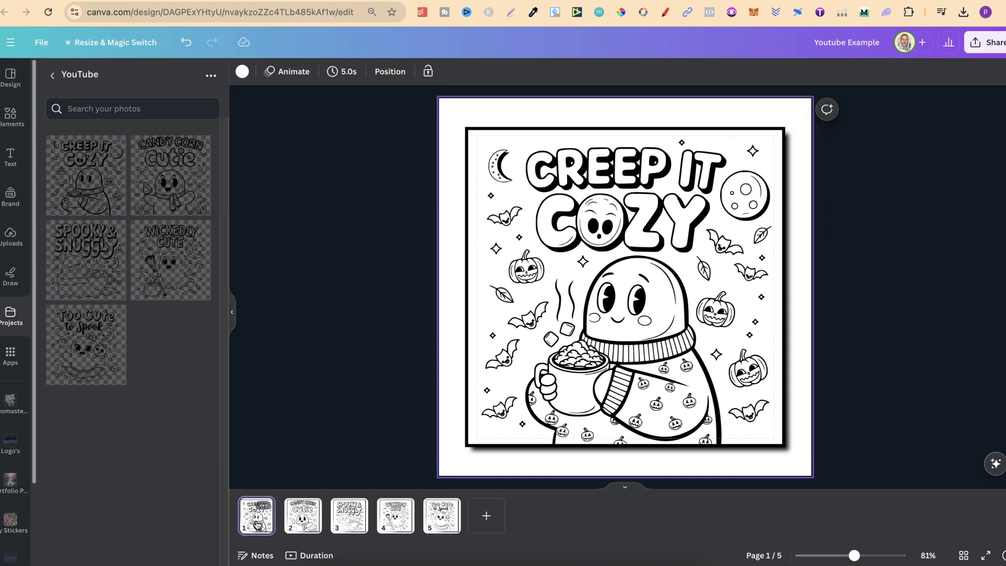
{"action": "key", "text": "Right"}
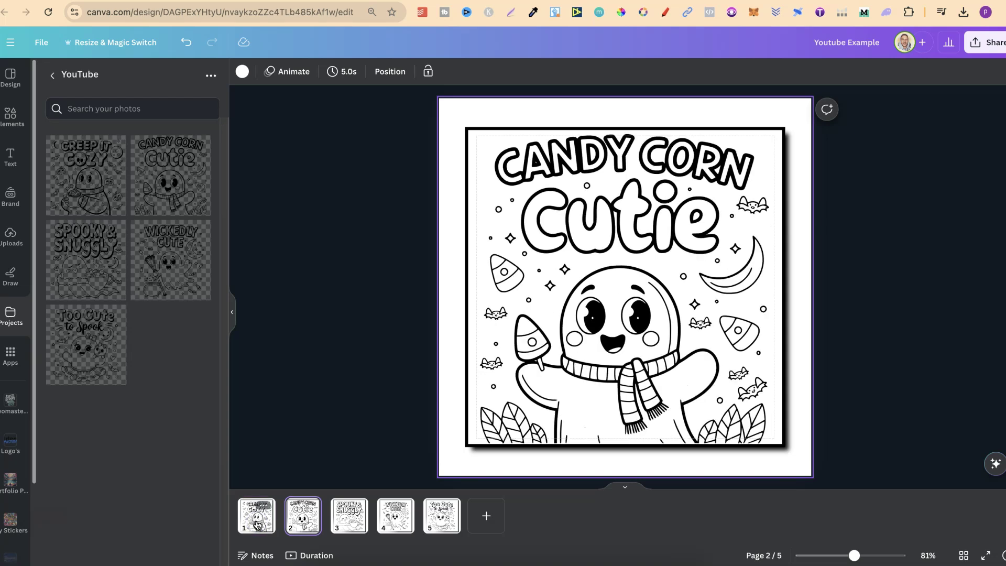
{"action": "key", "text": "Right"}
{"action": "key", "text": "Left"}
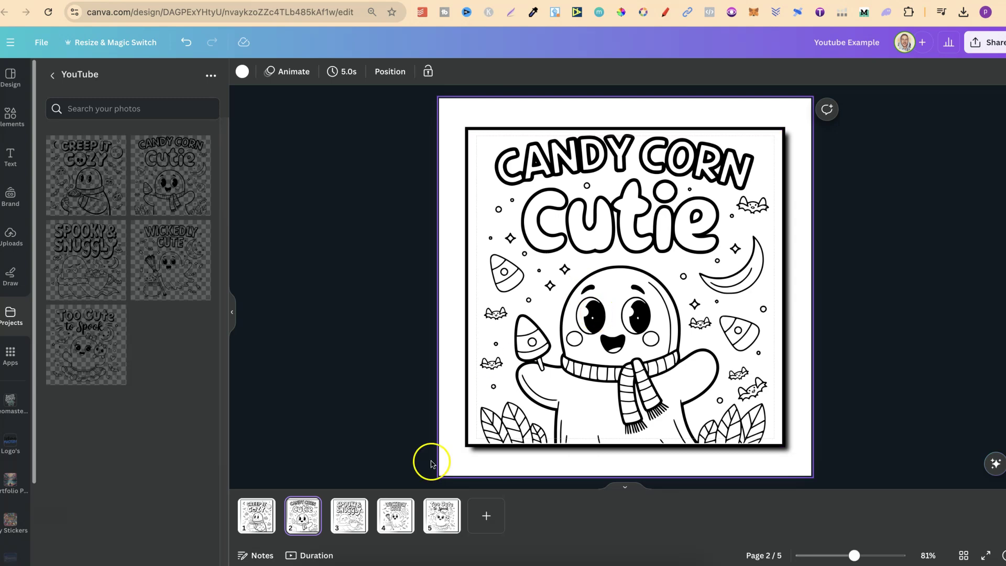
{"action": "left_click", "coordinate": [343, 516]}
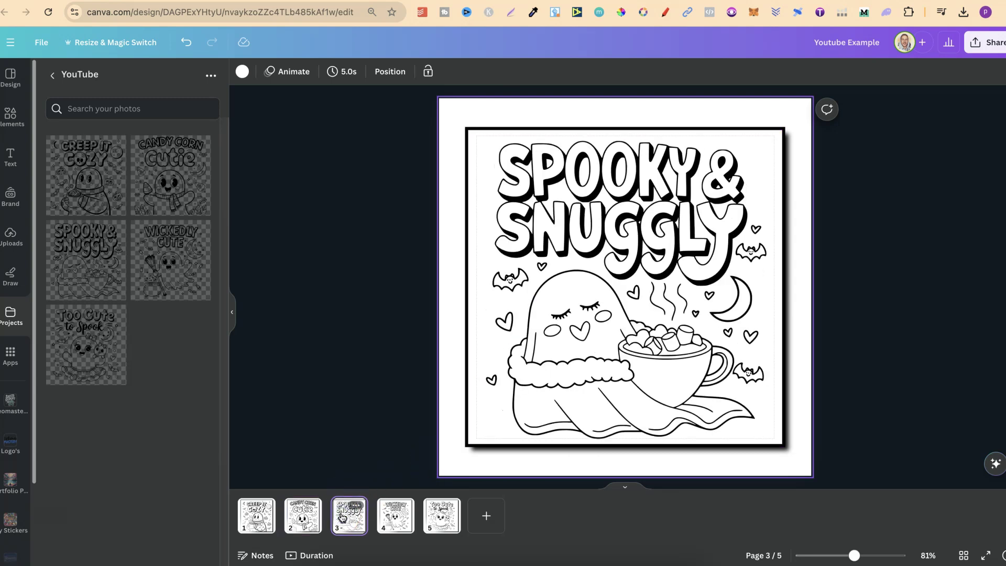
{"action": "key", "text": "Right"}
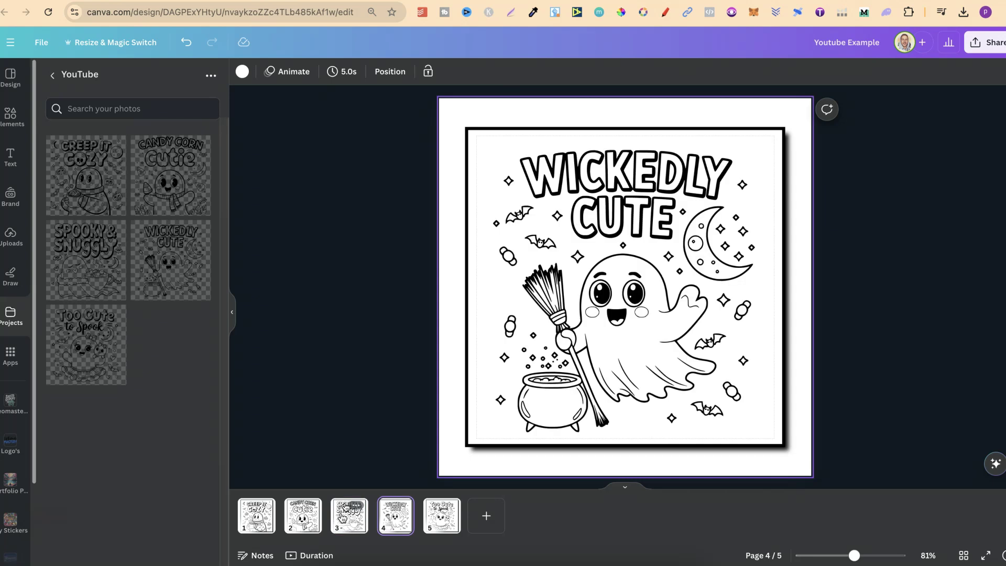
{"action": "key", "text": "Right"}
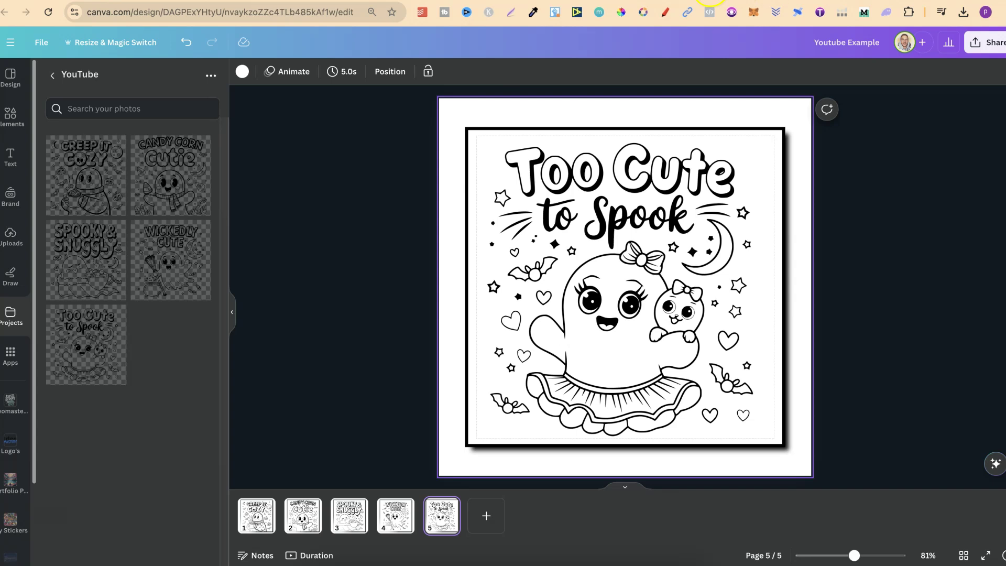
{"action": "left_click", "coordinate": [710, 1]}
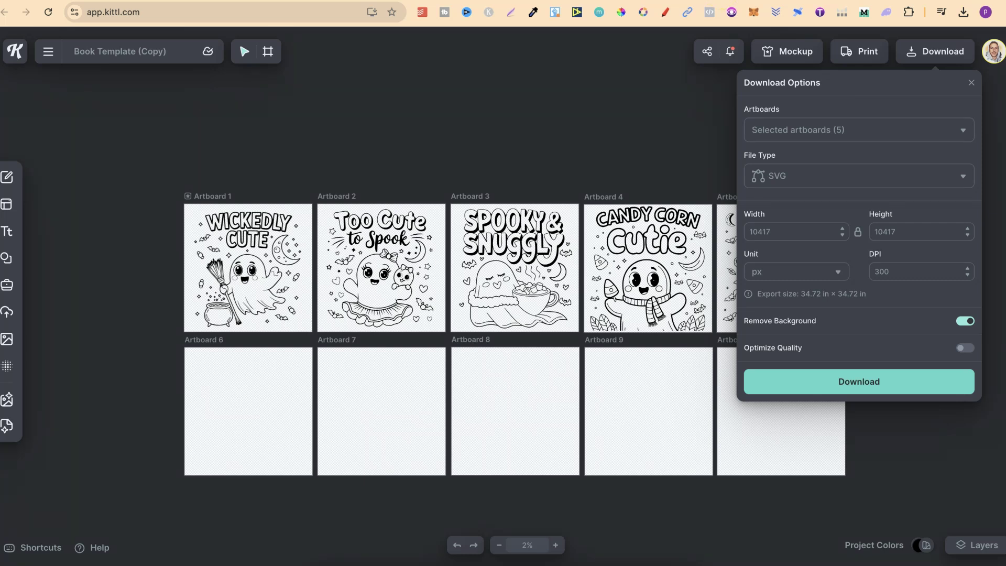
{"action": "left_click", "coordinate": [800, 2]}
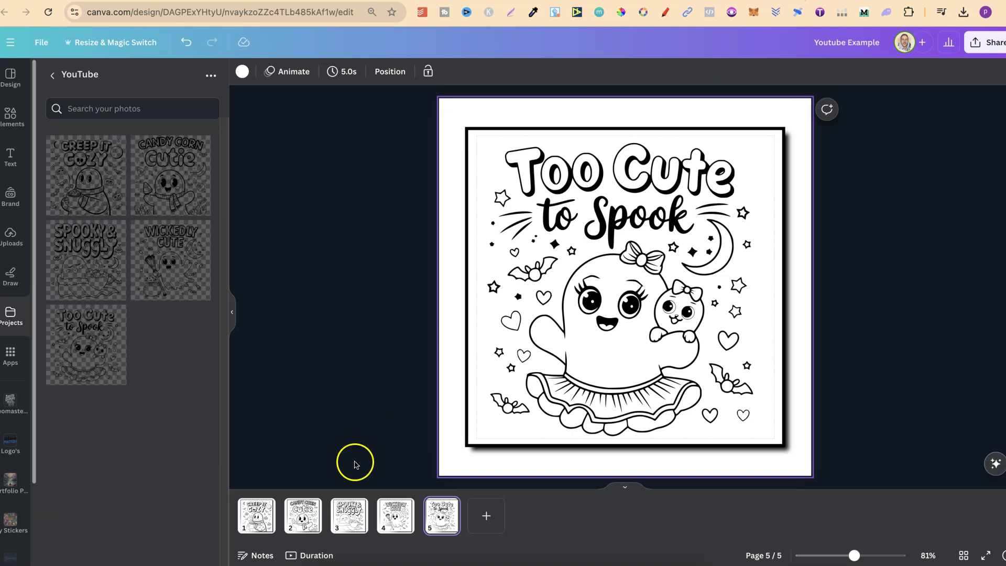
Step: Duplicate page 1 and delete the frame and artwork from the copy to leave a blank page after it
{"action": "left_click", "coordinate": [254, 513]}
{"action": "key", "text": "ctrl+d"}
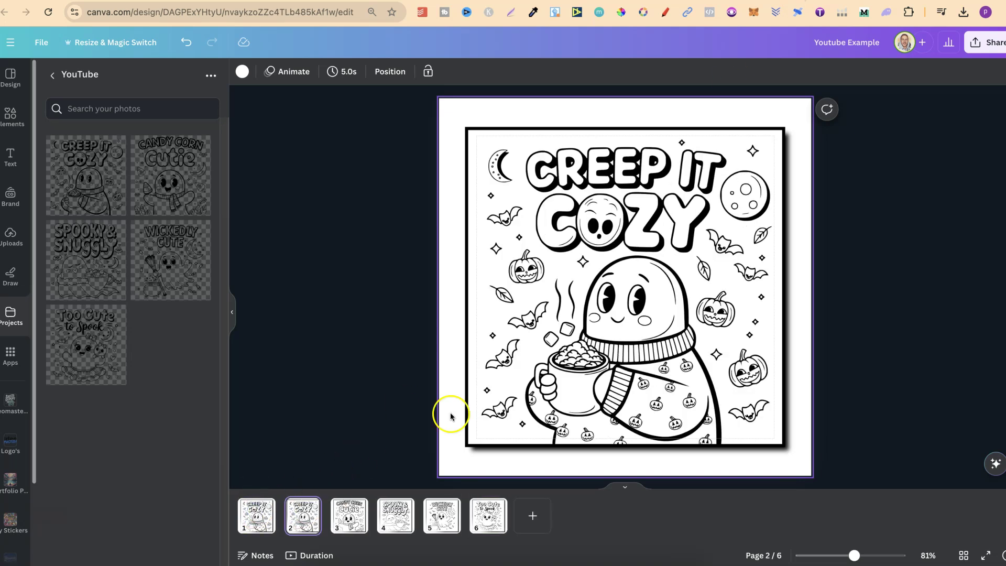
{"action": "left_click_drag", "start_coordinate": [862, 198], "coordinate": [372, 422]}
{"action": "key", "text": "Delete"}
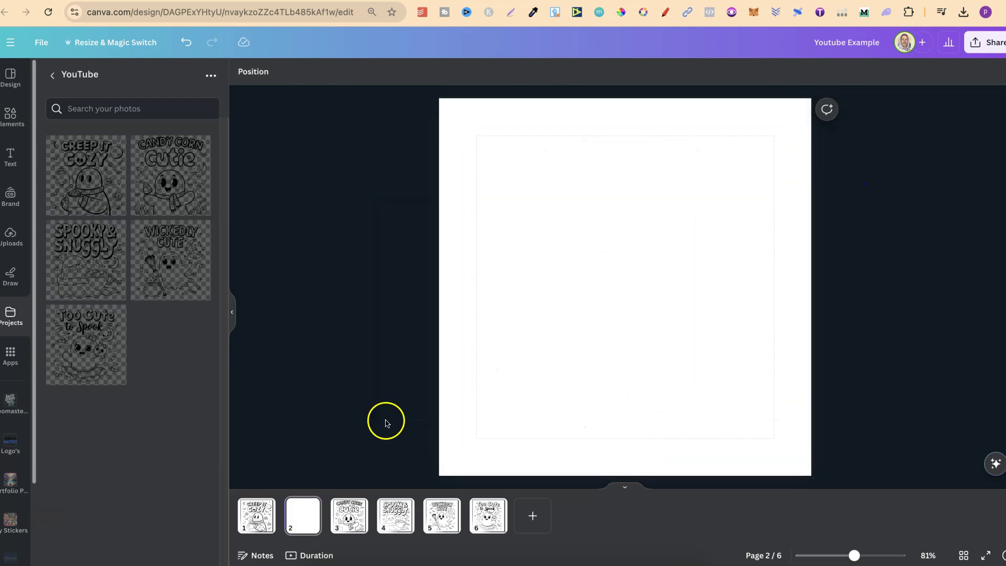
Step: Check the page order by viewing page 1, the blank page 2 and the framed pages 3 and 4
{"action": "left_click", "coordinate": [249, 521]}
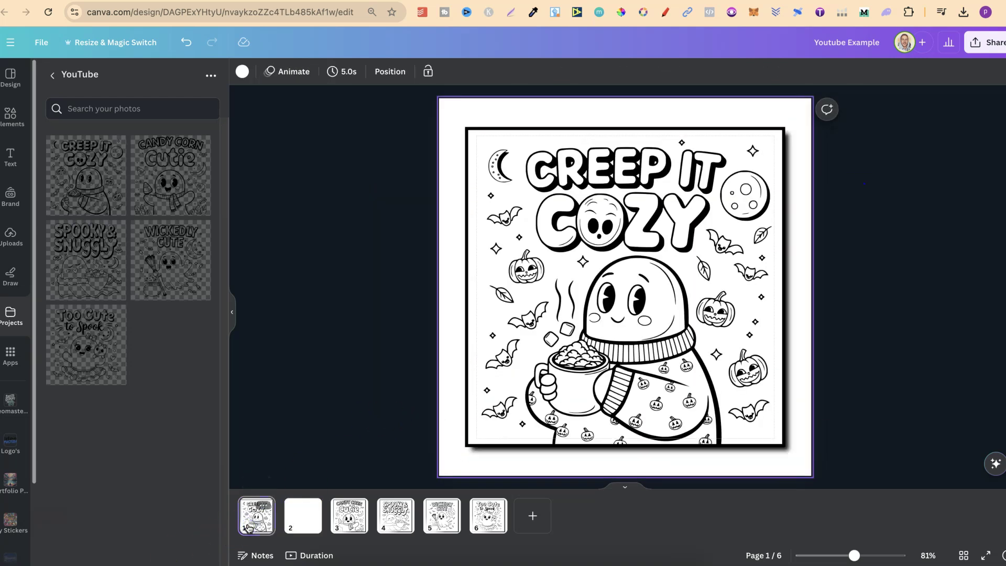
{"action": "key", "text": "Right"}
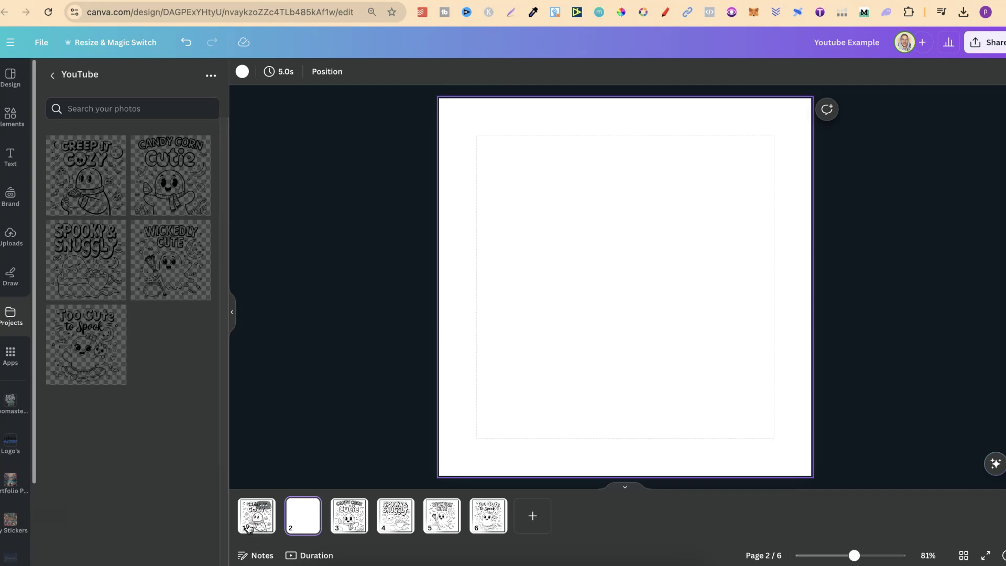
{"action": "left_click", "coordinate": [249, 526]}
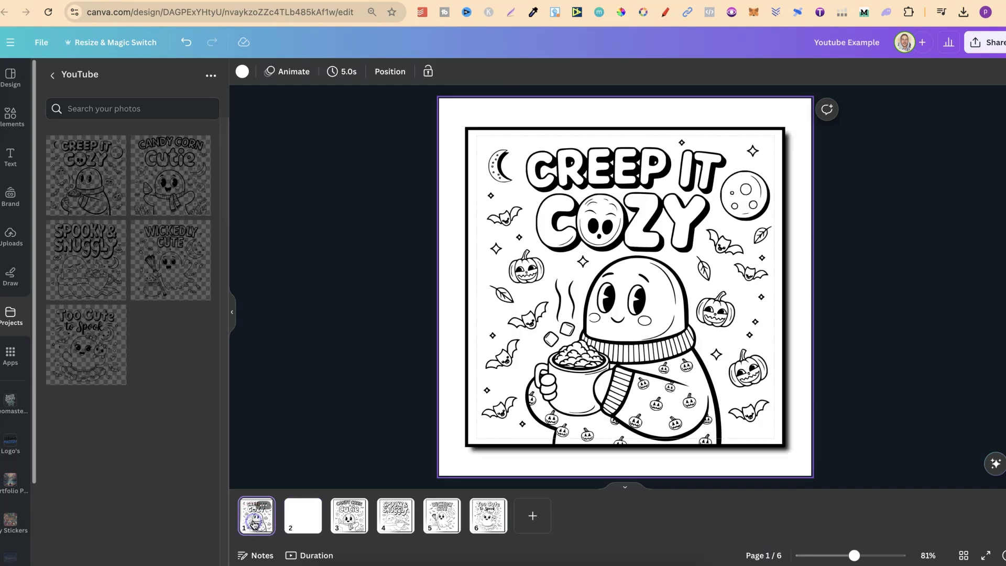
{"action": "left_click", "coordinate": [303, 521]}
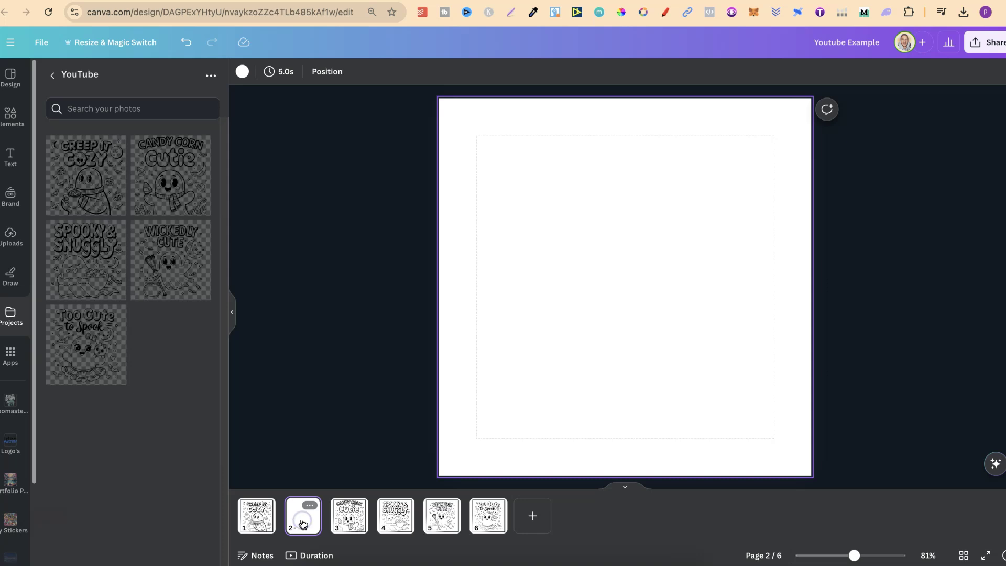
{"action": "left_click", "coordinate": [350, 525]}
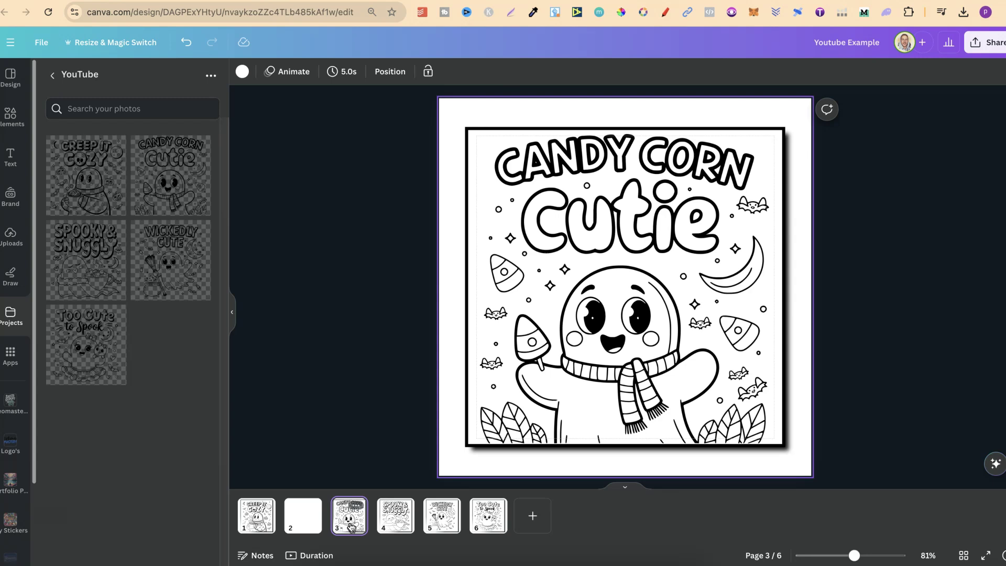
{"action": "key", "text": "Down"}
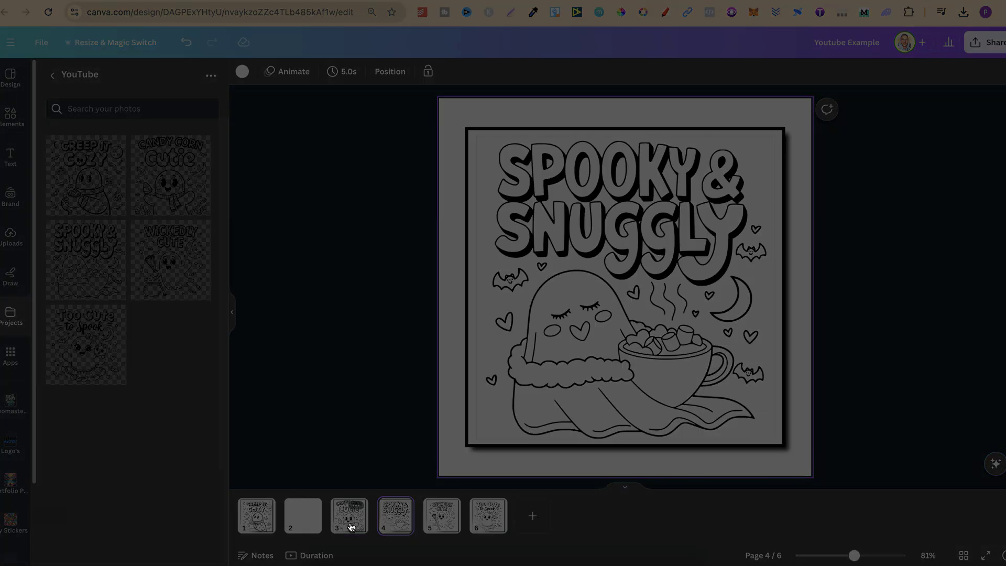